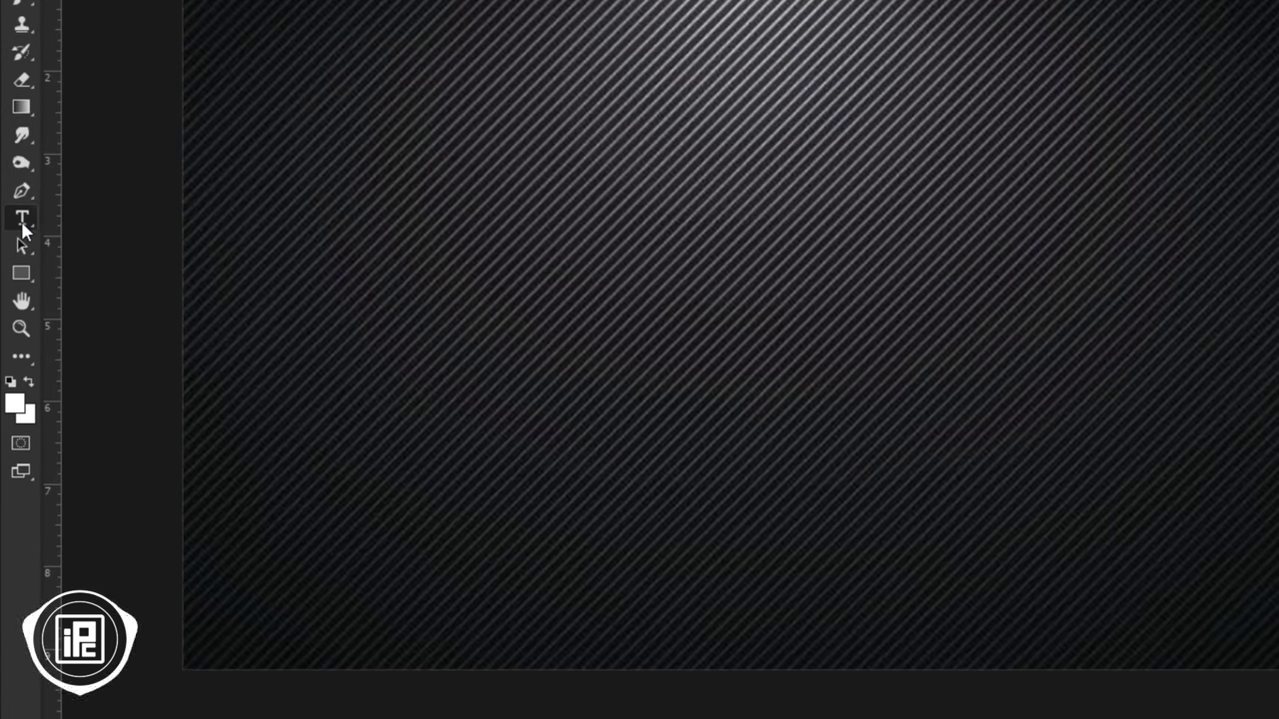
- Type black 'PS' text in Gotham Pro Regular 110 pt and move it to the canvas centre
right_click(22, 229)
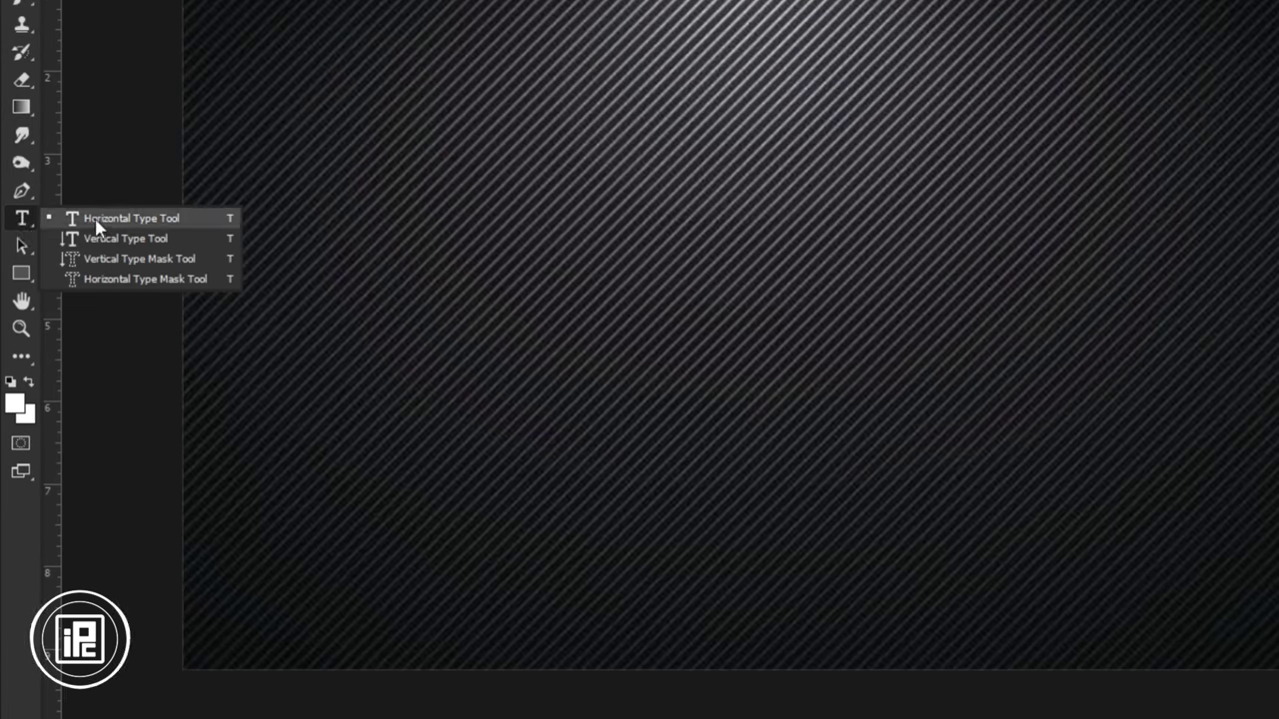
click(98, 218)
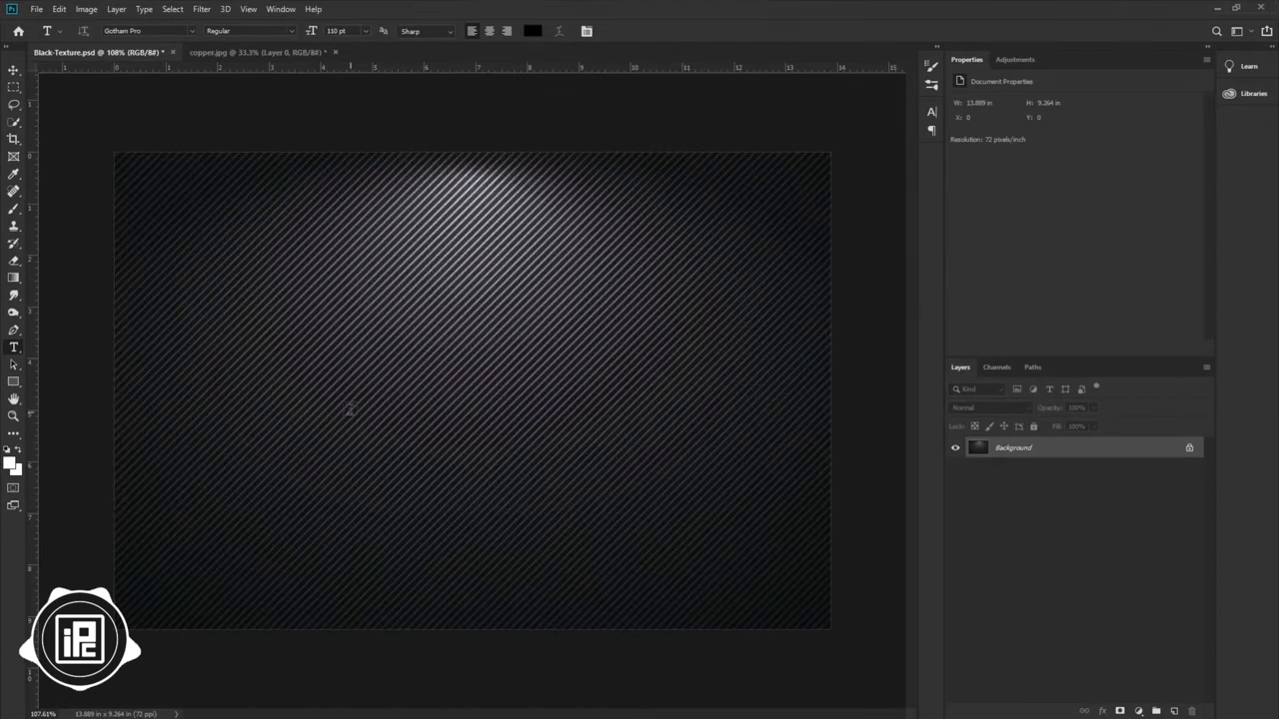
click(349, 401)
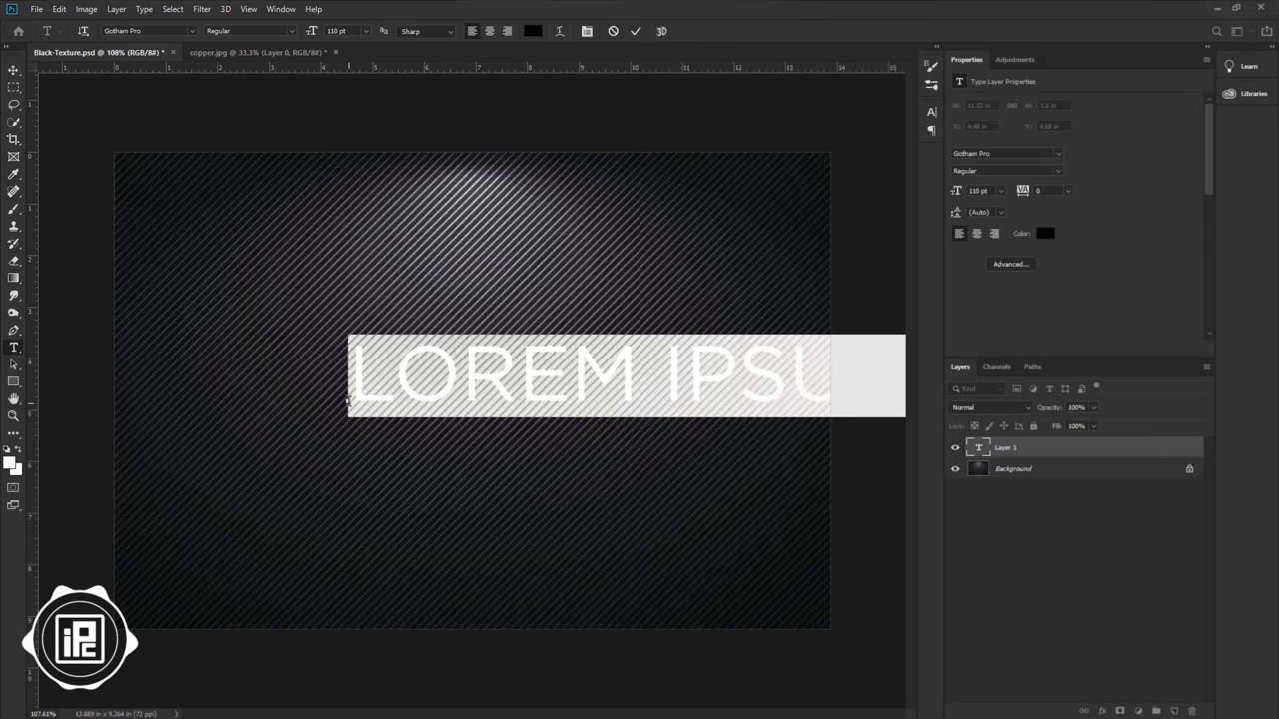
text(P)
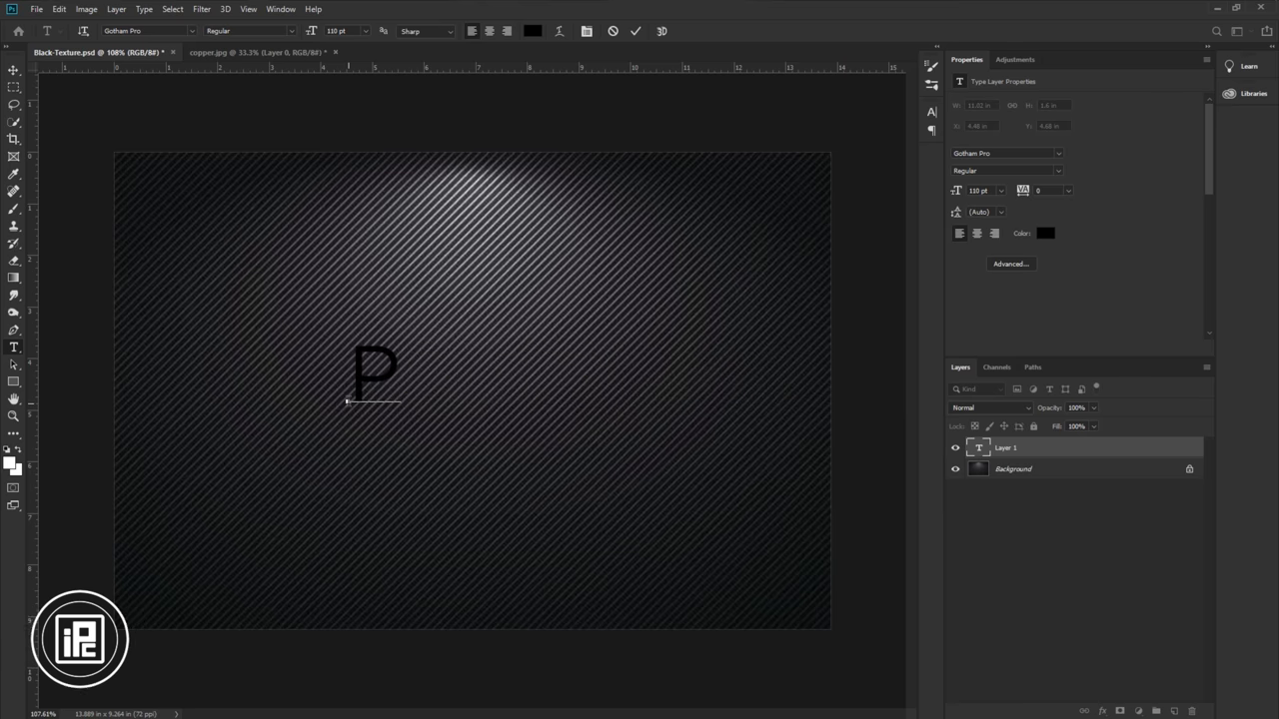
text(S)
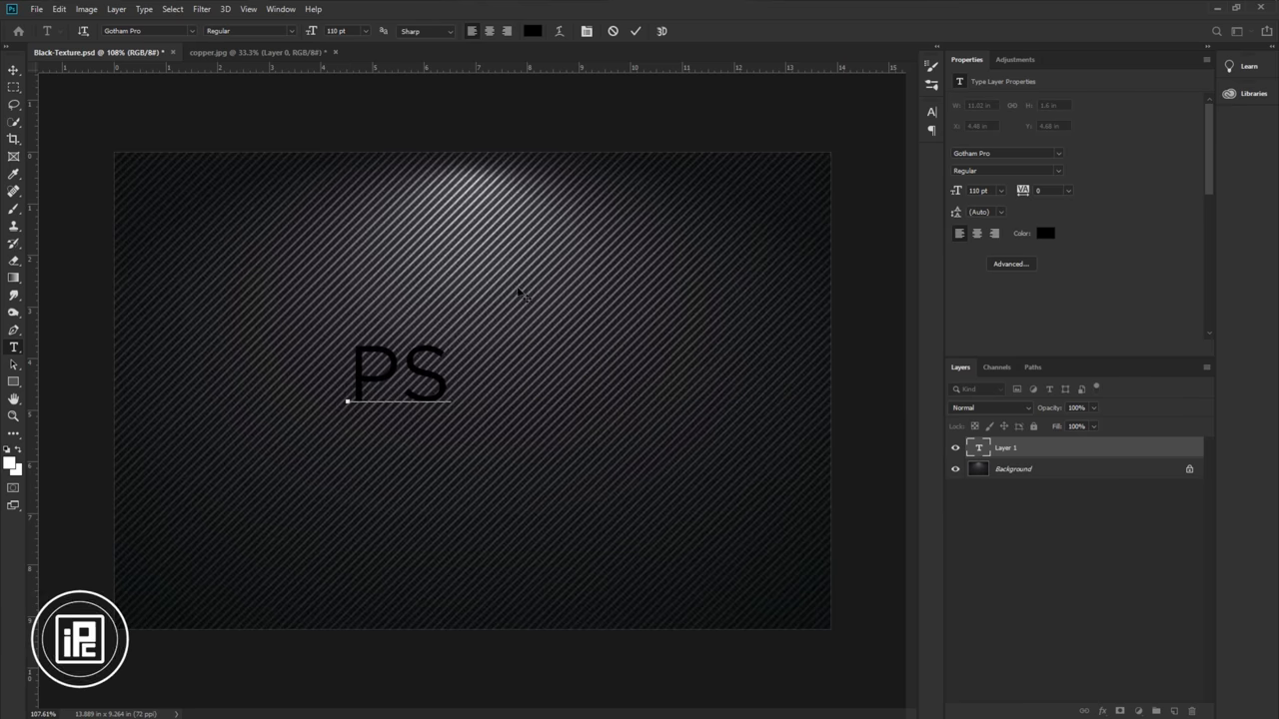
click(635, 31)
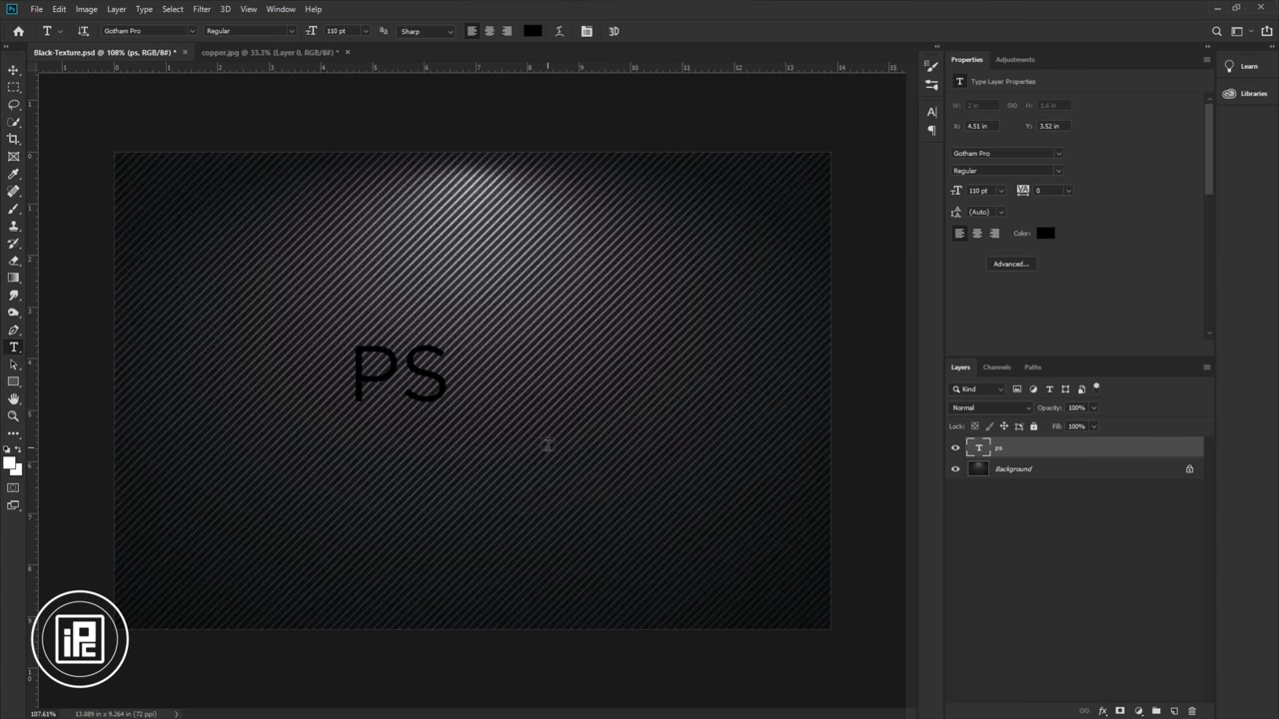
click(14, 70)
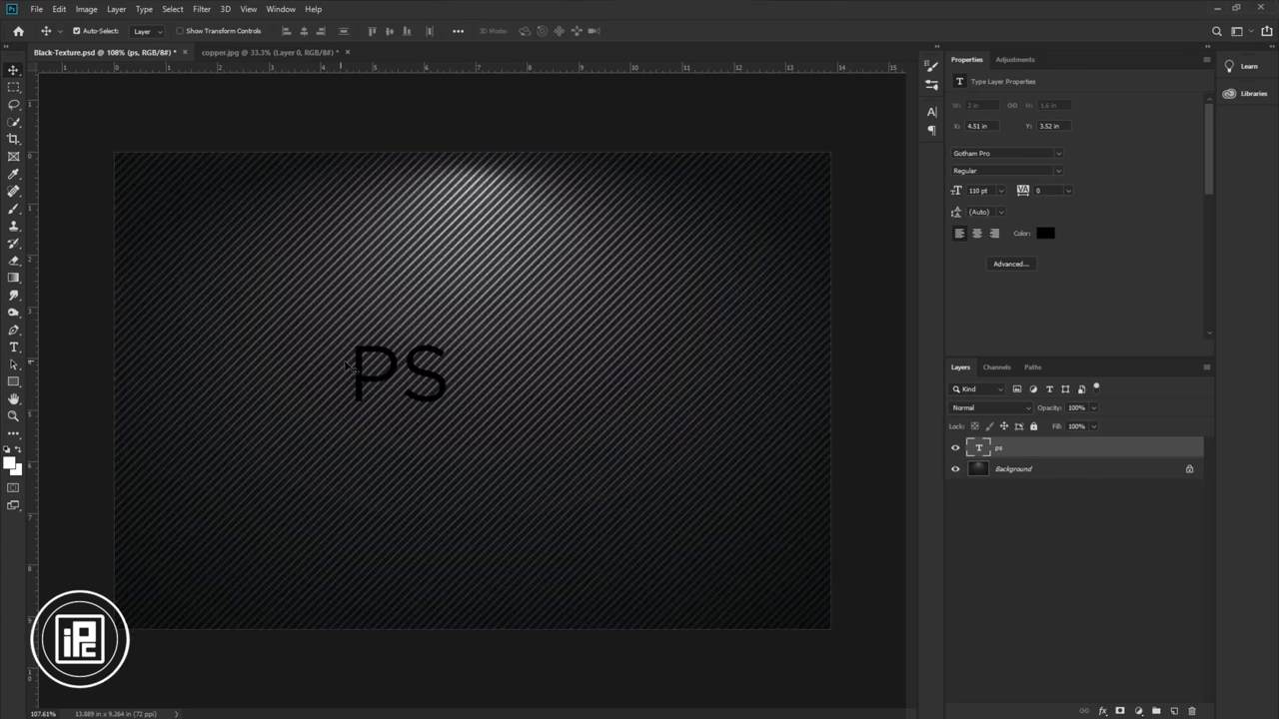
drag(386, 383, 453, 404)
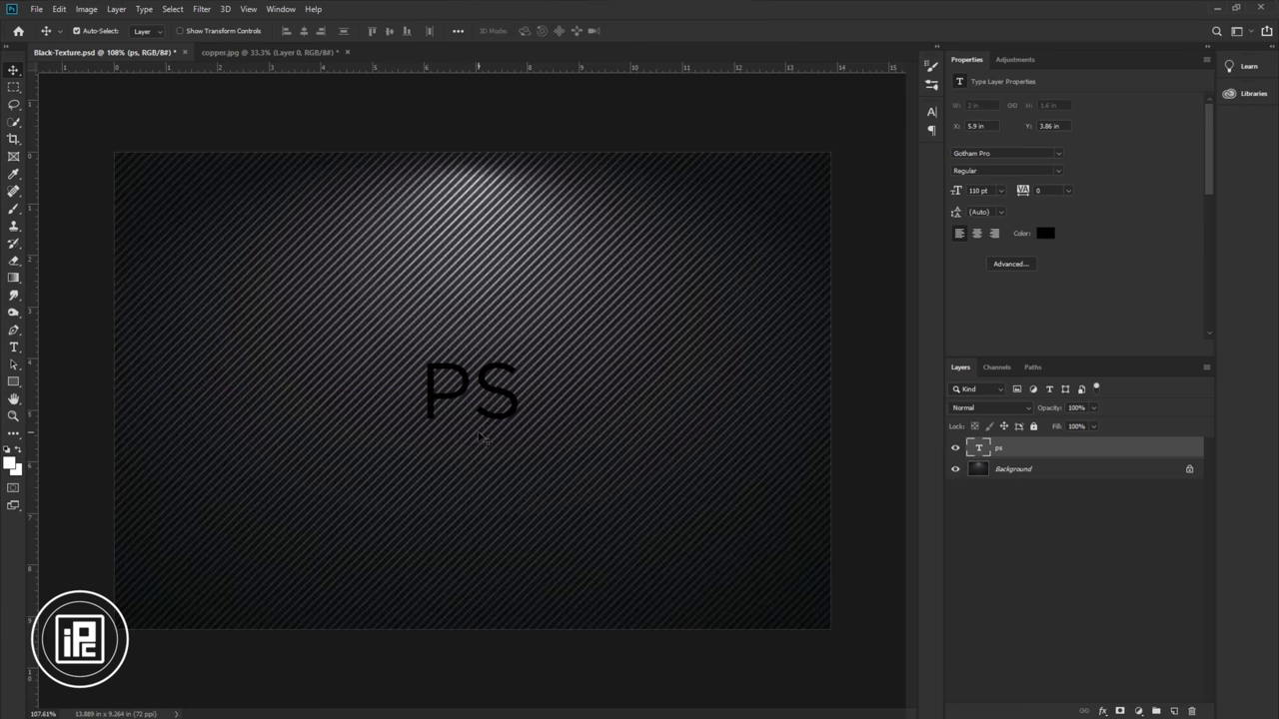
- Use the Character panel to make the PS text white (ffffff) in BatmanForeverAlternate
click(932, 113)
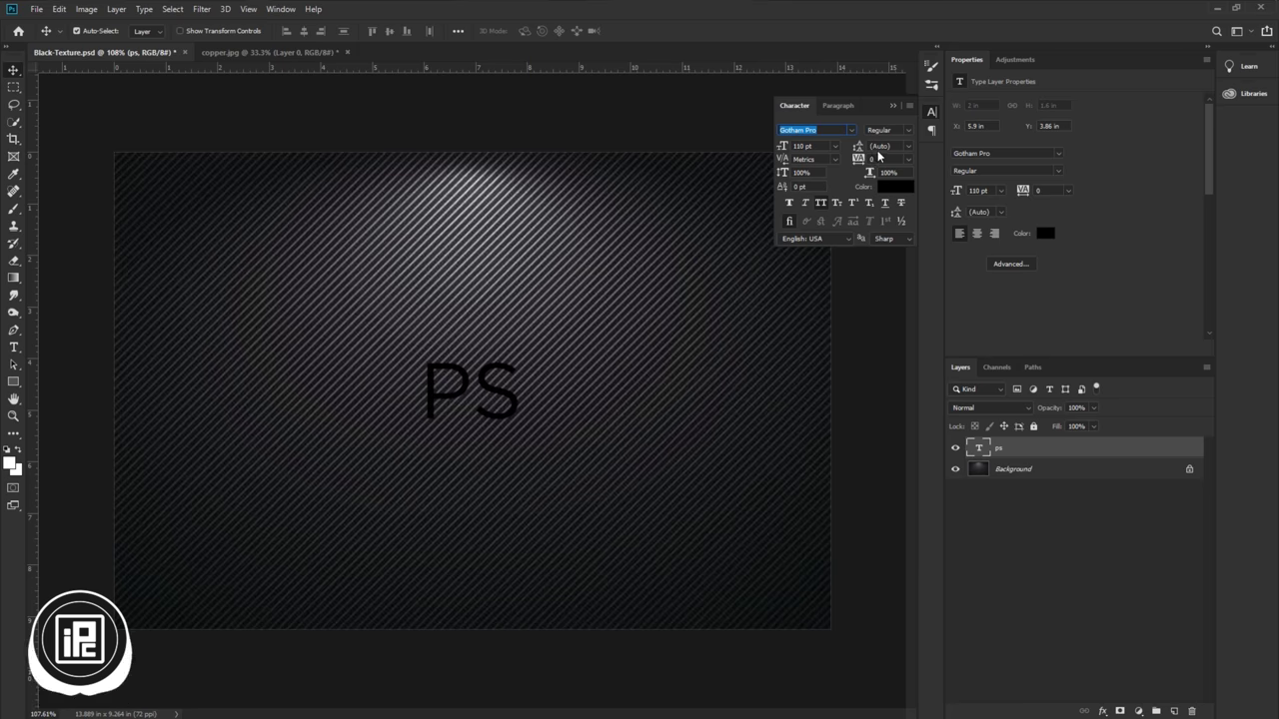
click(892, 105)
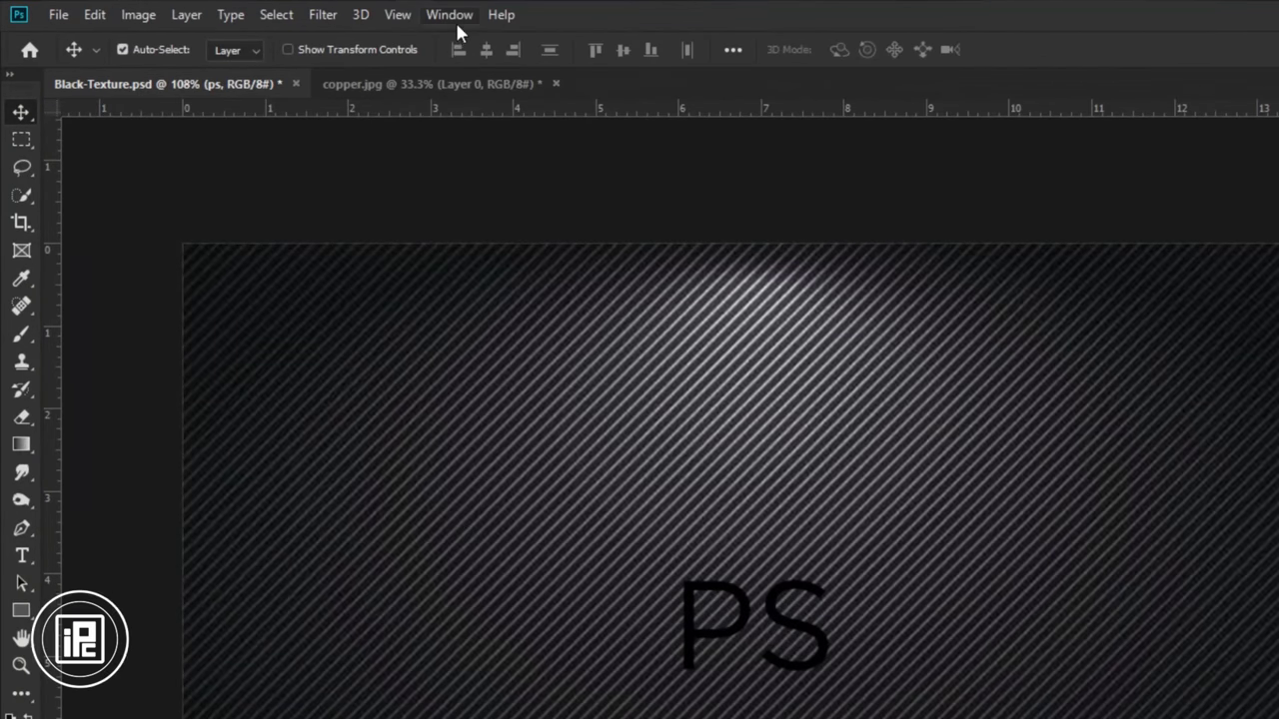
click(294, 9)
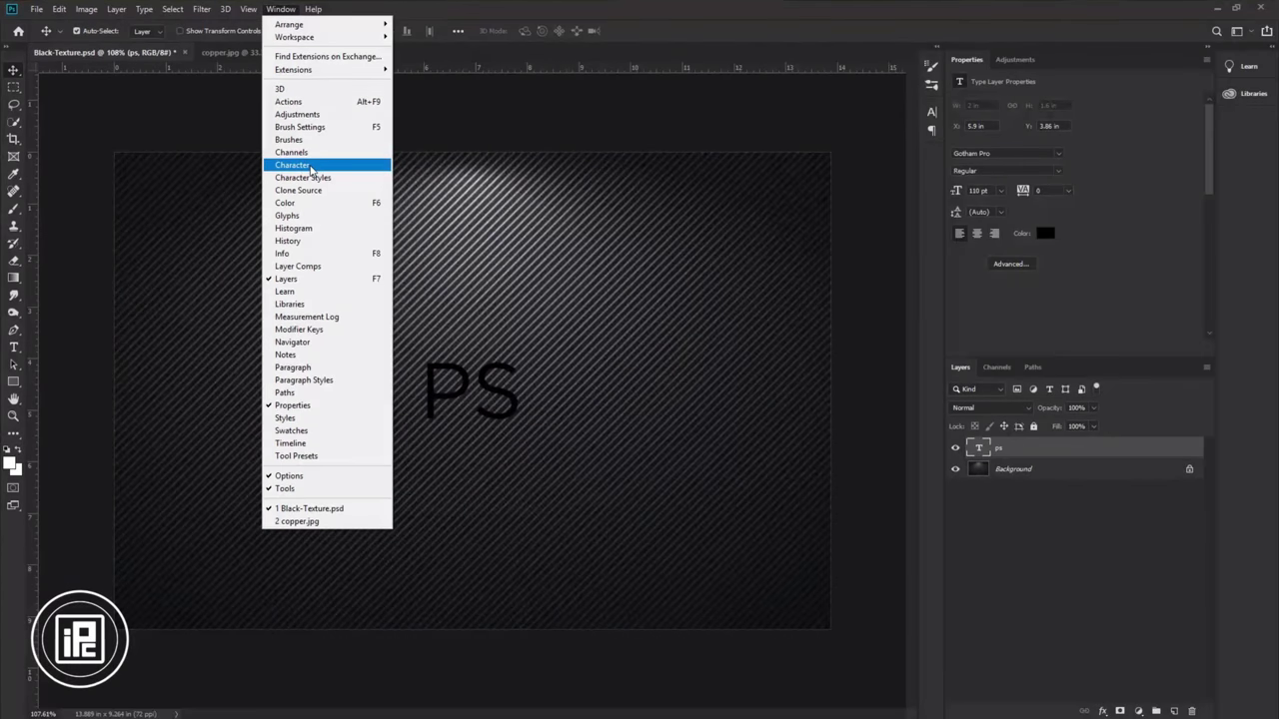
click(329, 183)
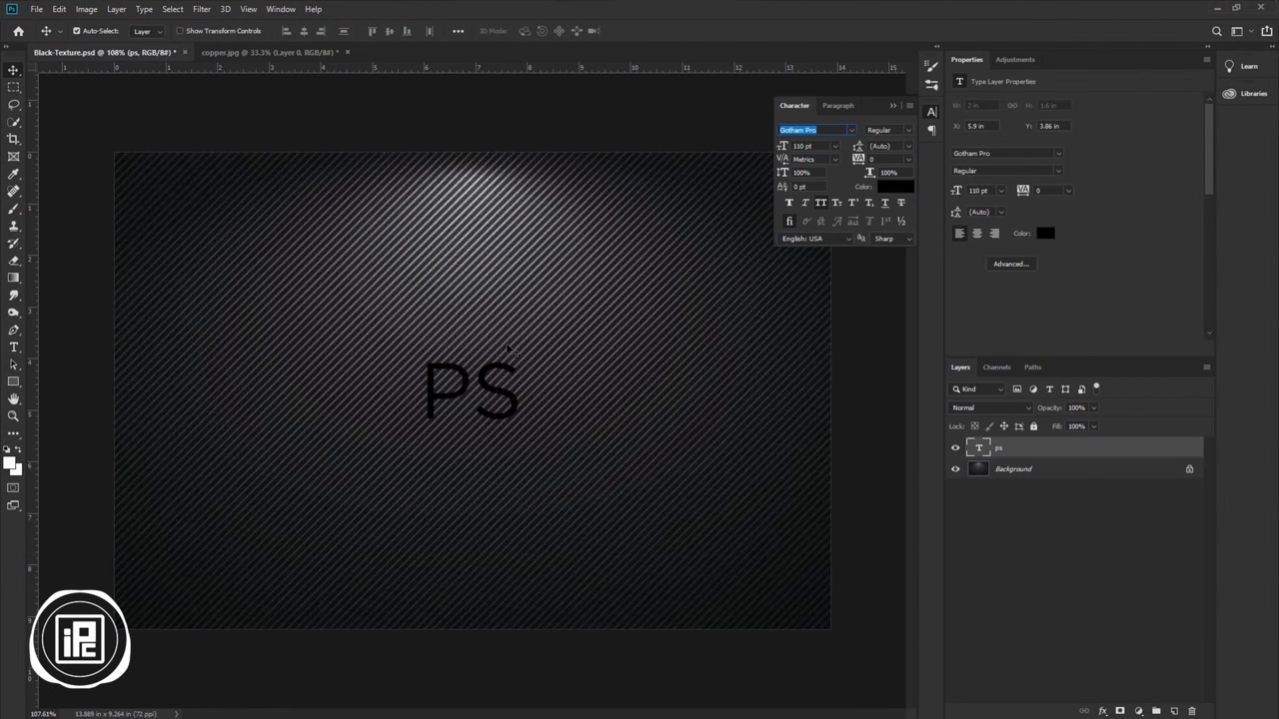
click(889, 188)
drag(1013, 214, 764, 94)
click(1217, 157)
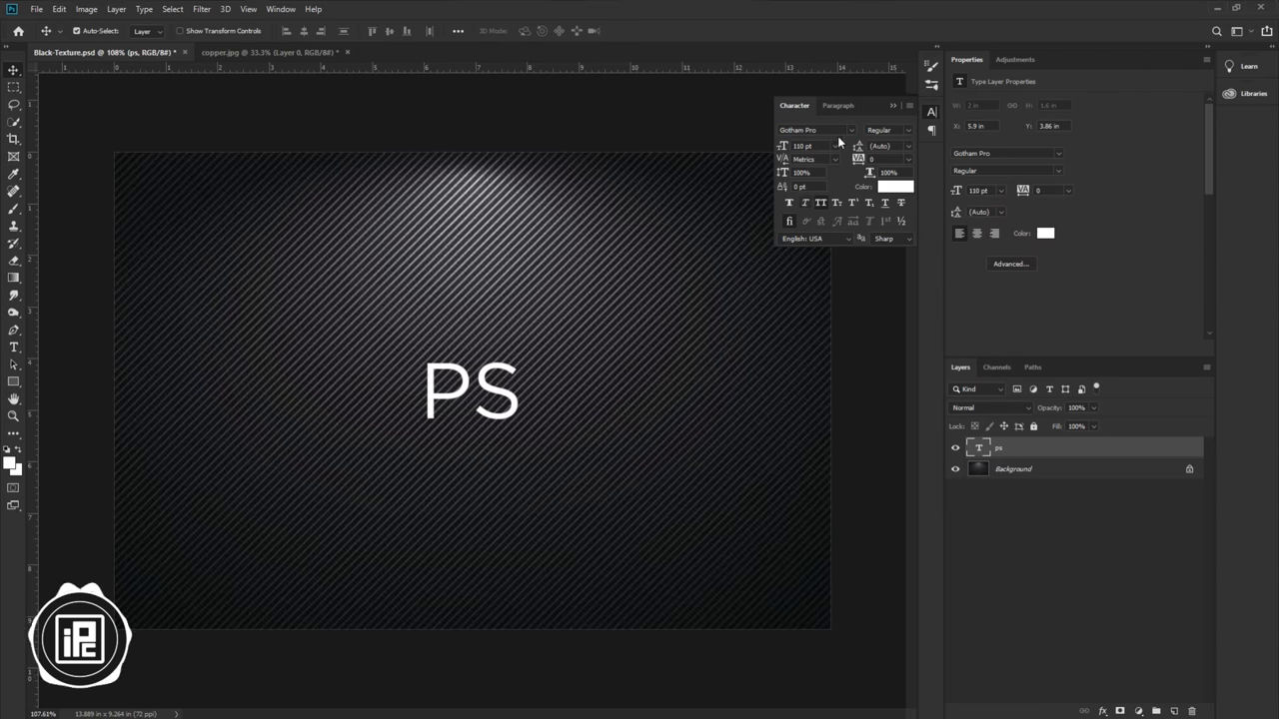
click(850, 131)
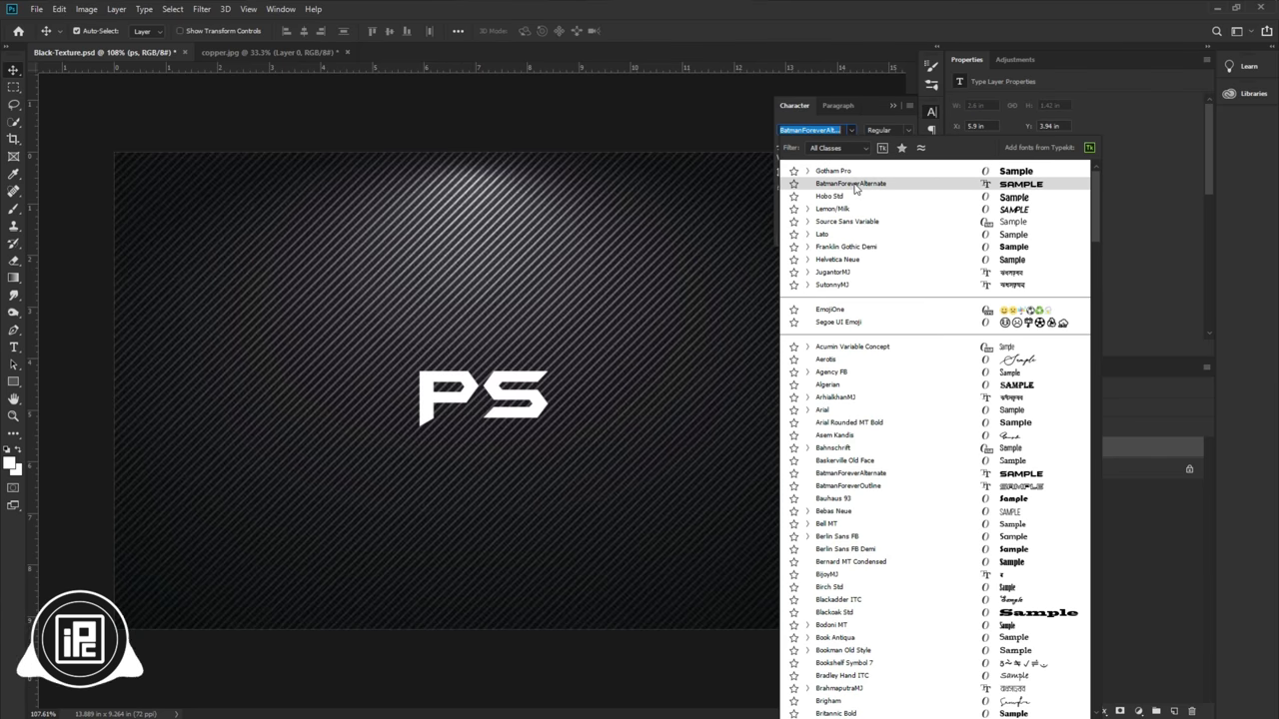
click(852, 184)
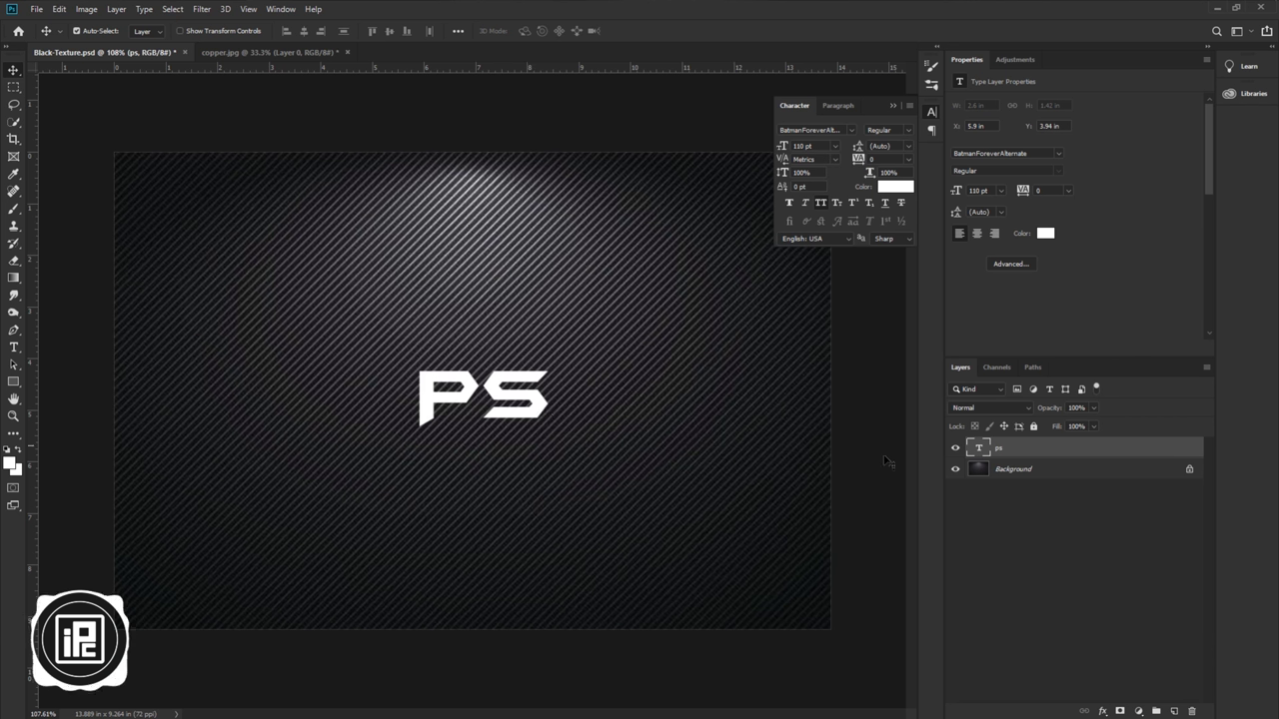
- Rasterize the PS type layer and scale it up to 2.56 × 1.92 in
right_click(1013, 452)
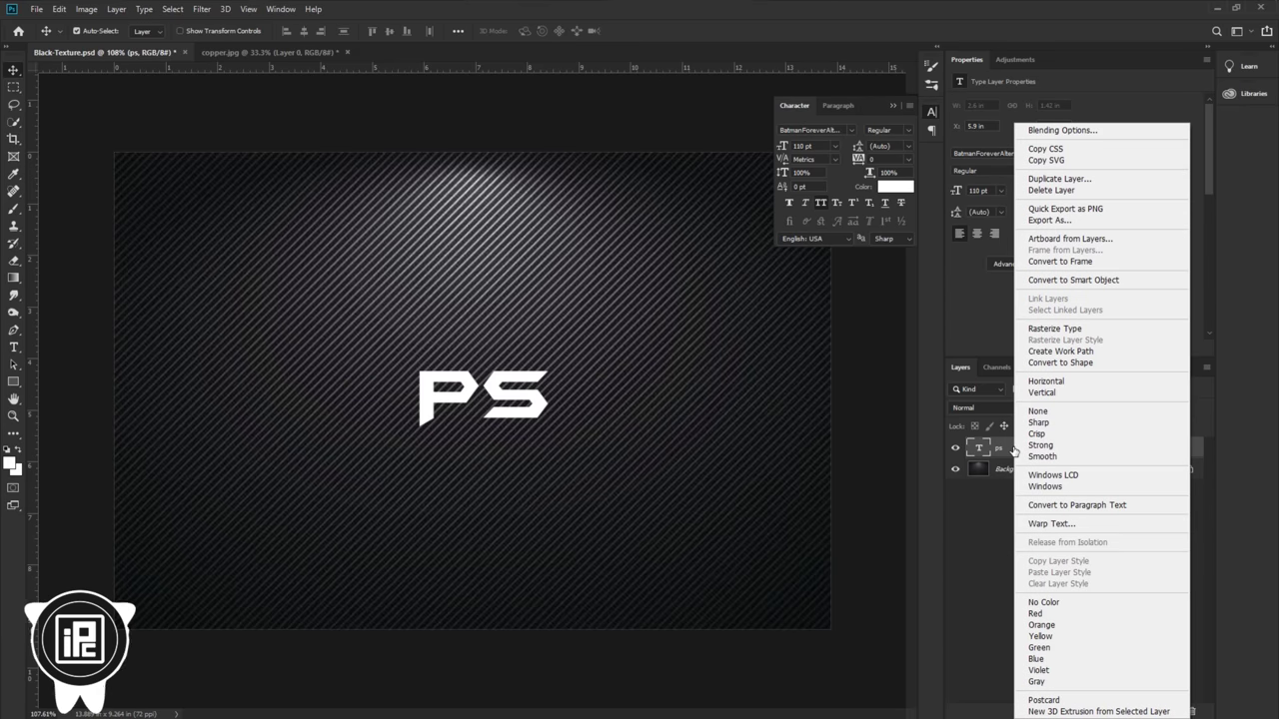
click(1040, 335)
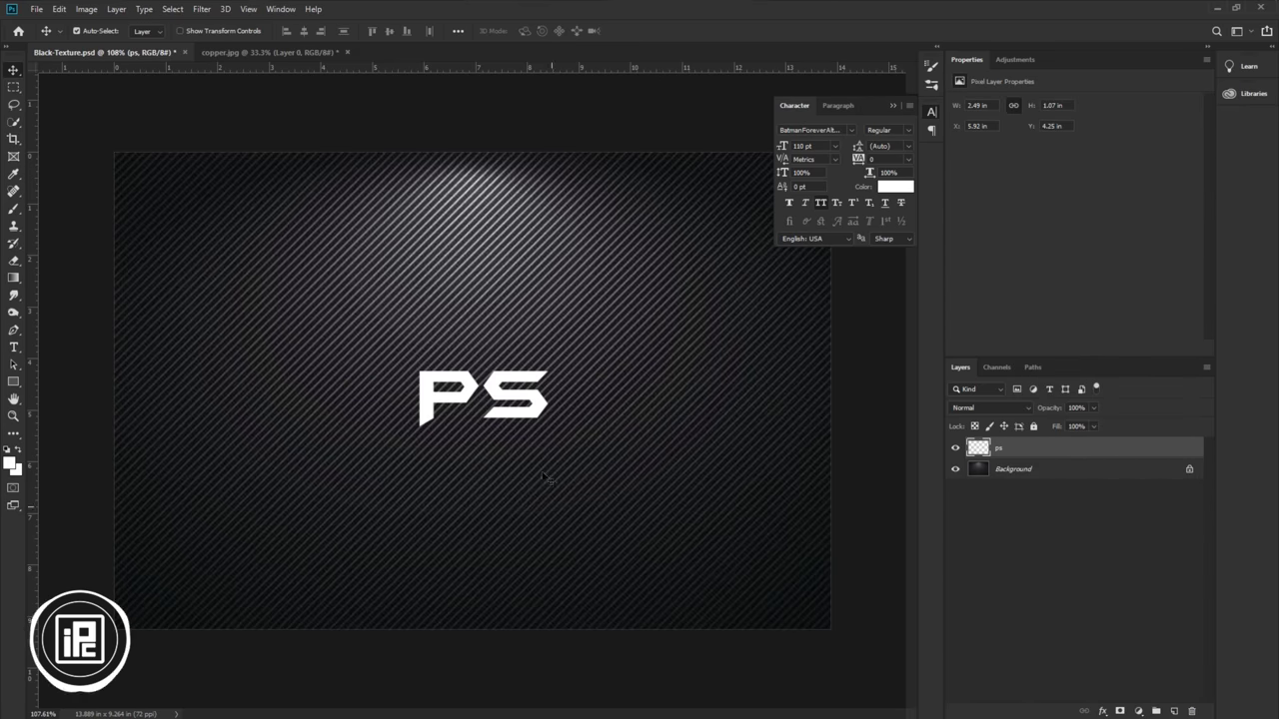
key(ctrl+t)
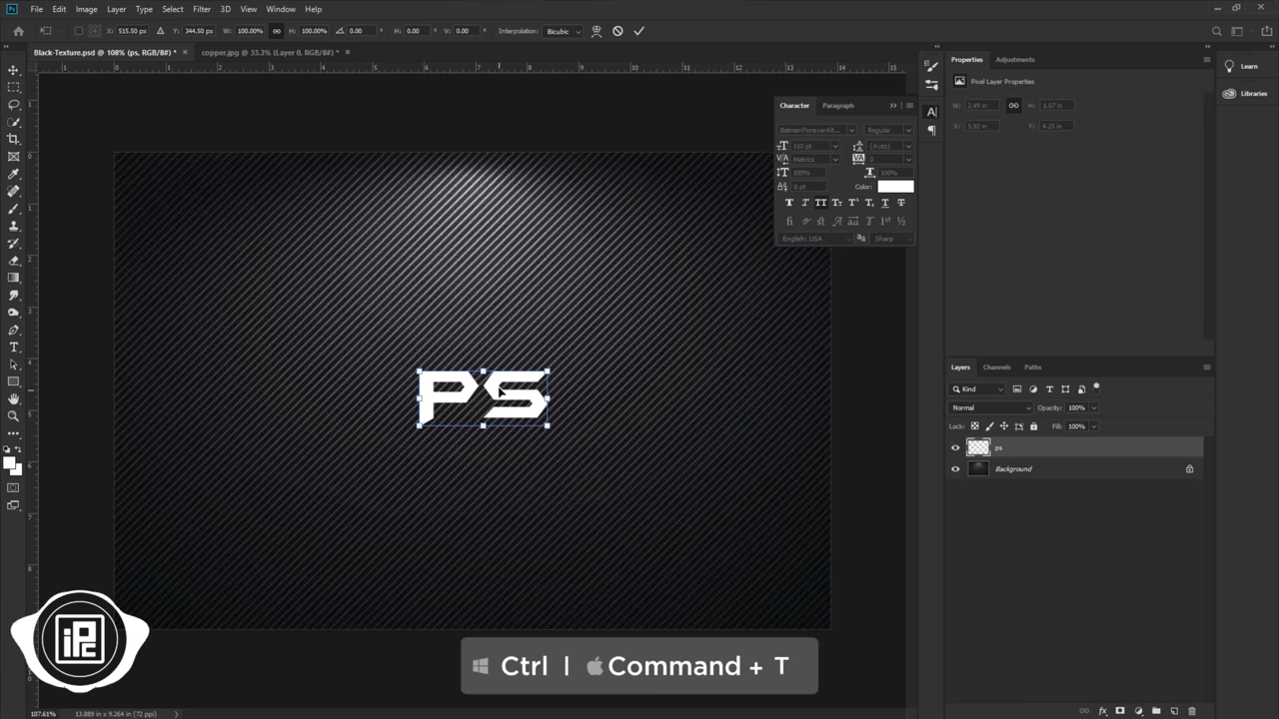
drag(484, 369, 484, 356)
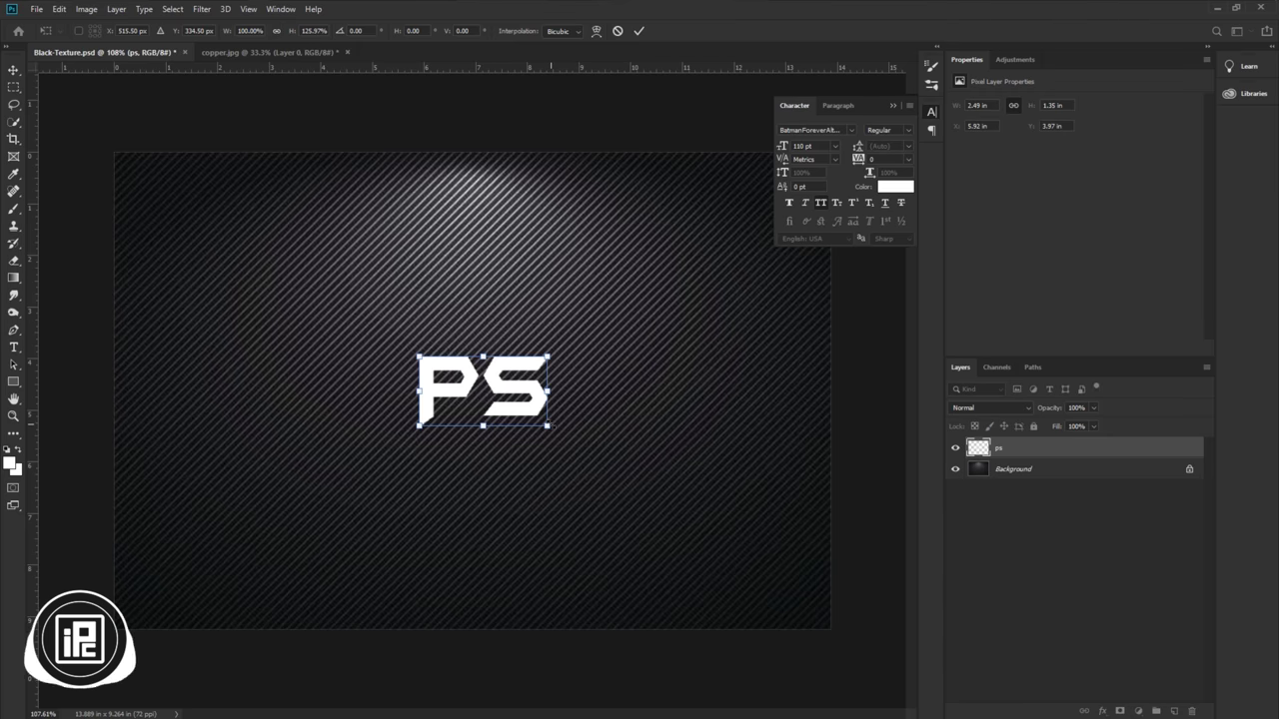
drag(552, 429, 585, 444)
click(638, 31)
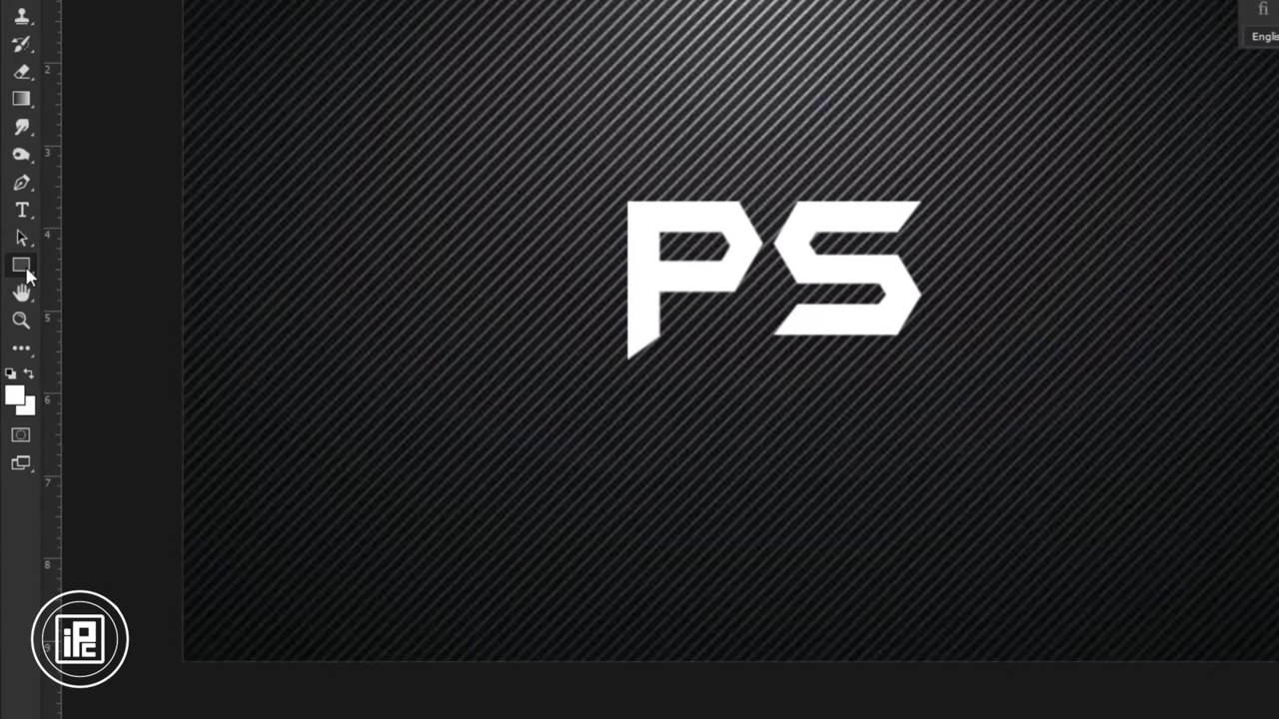
- Draw a circle over the lettering with no fill and a white 22.38 px stroke
right_click(26, 275)
click(95, 306)
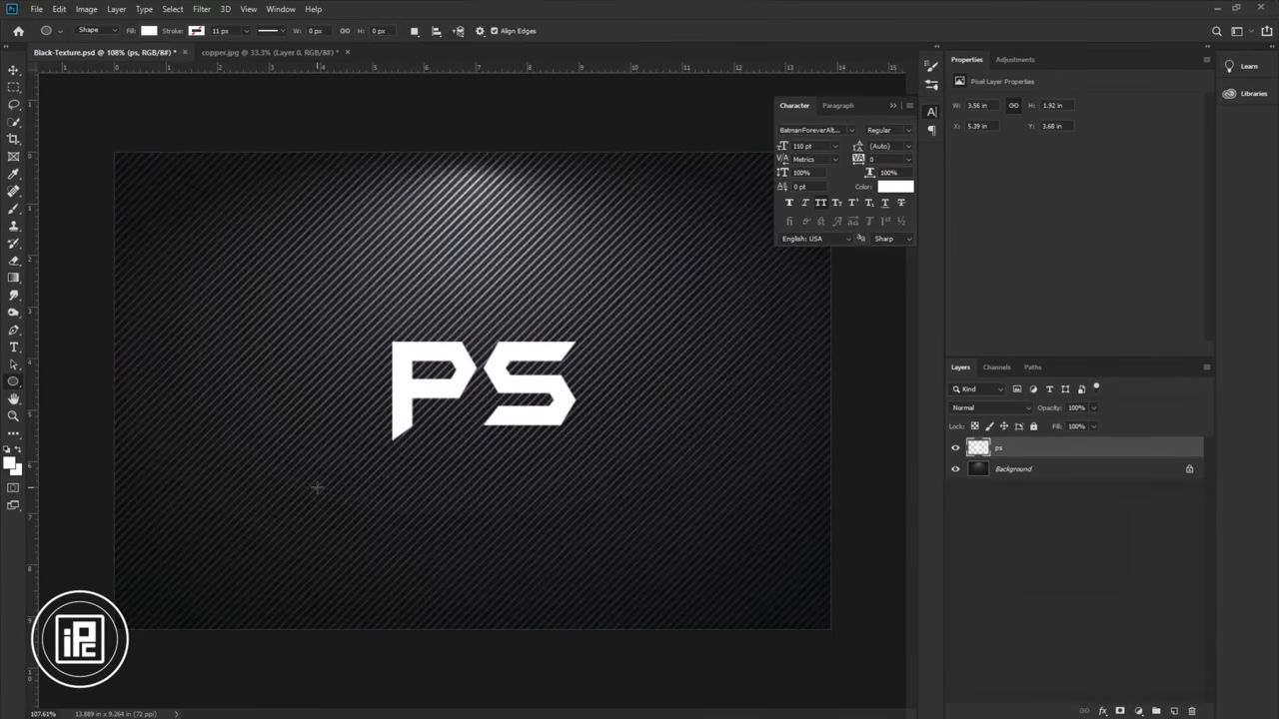
drag(347, 245, 616, 562)
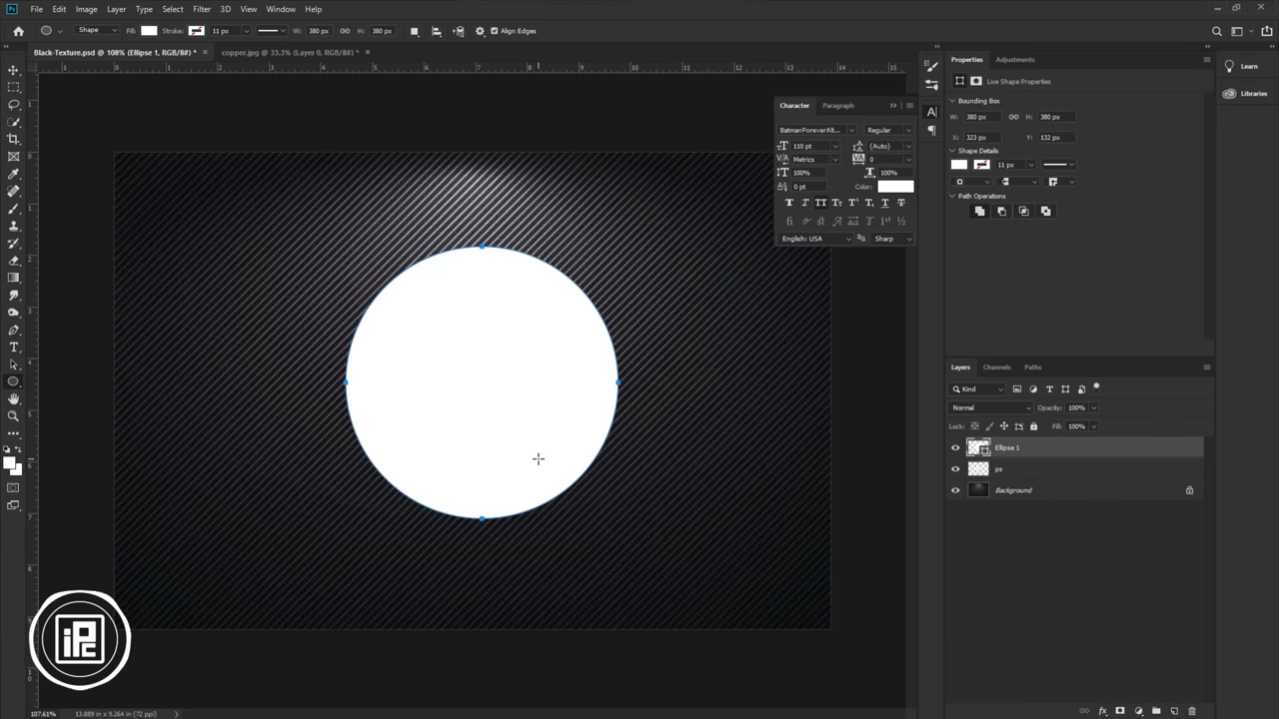
click(150, 36)
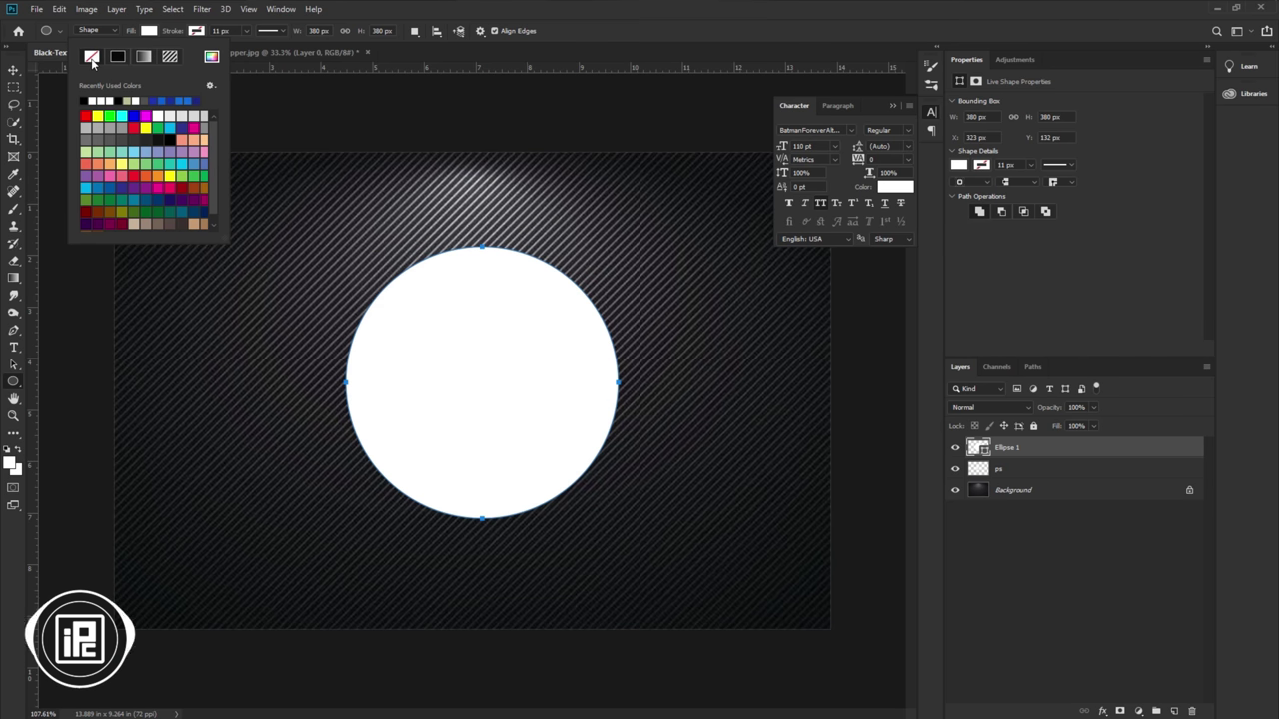
click(92, 57)
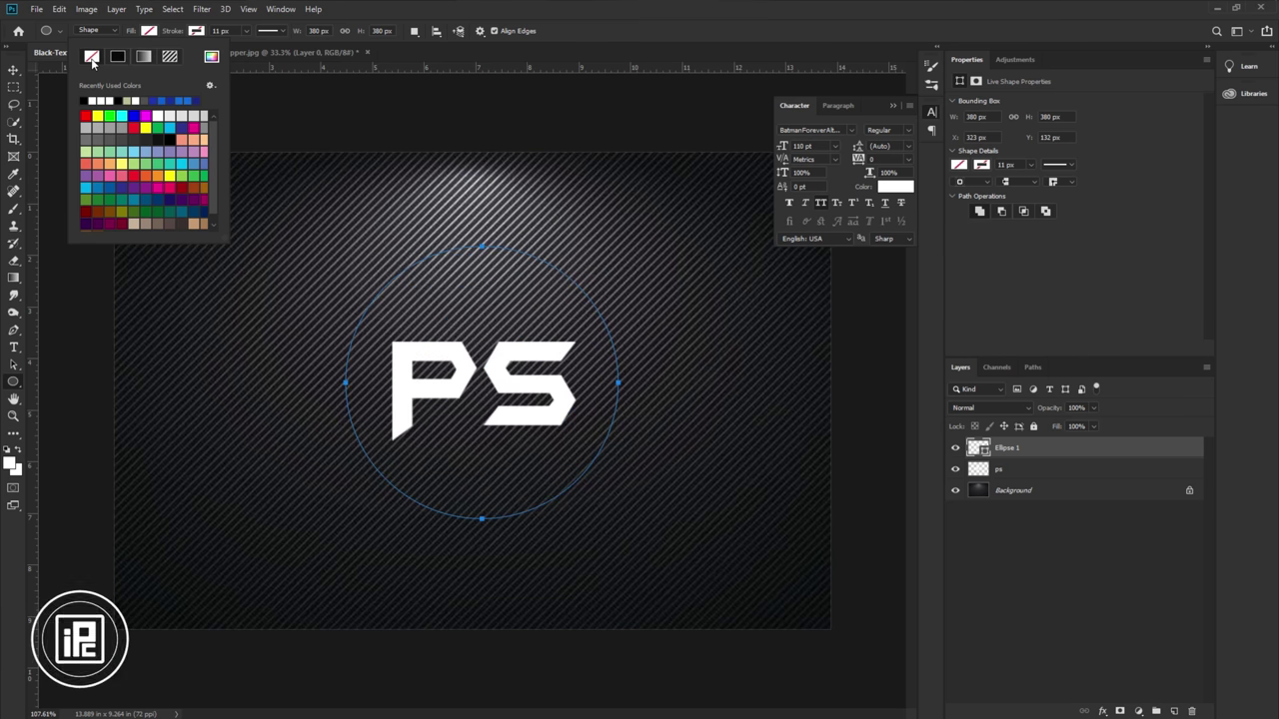
click(200, 32)
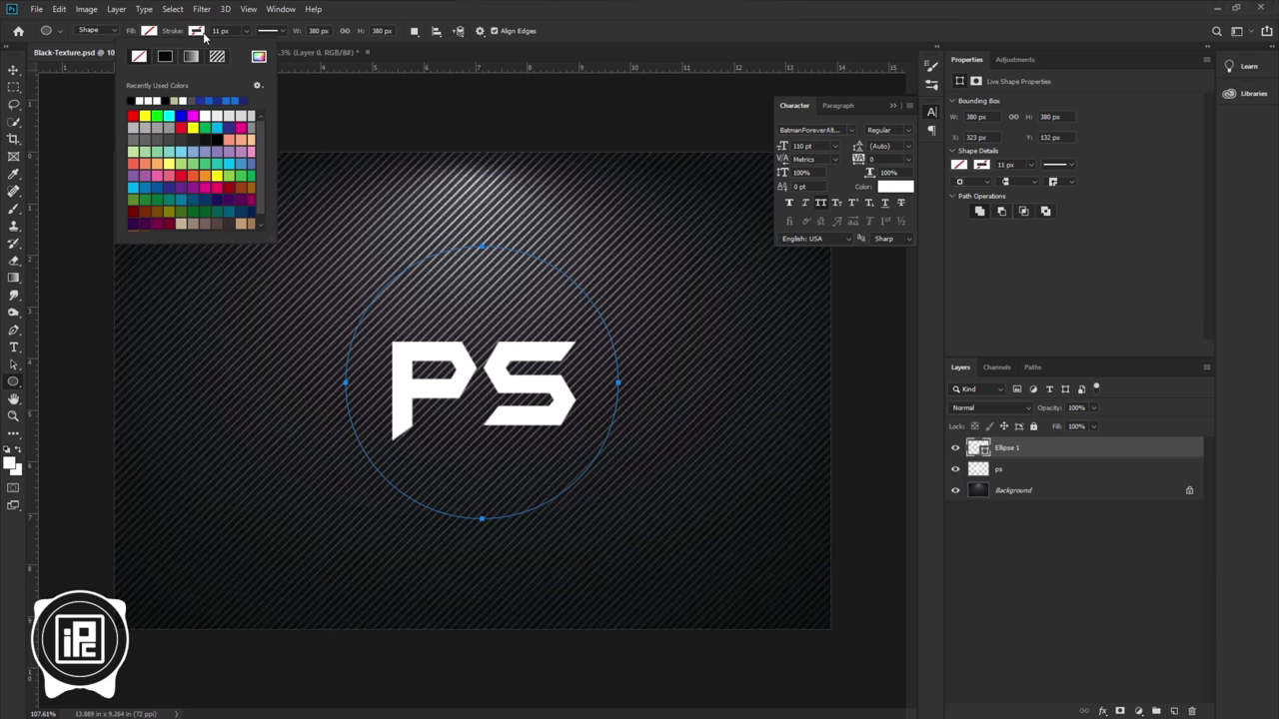
click(146, 100)
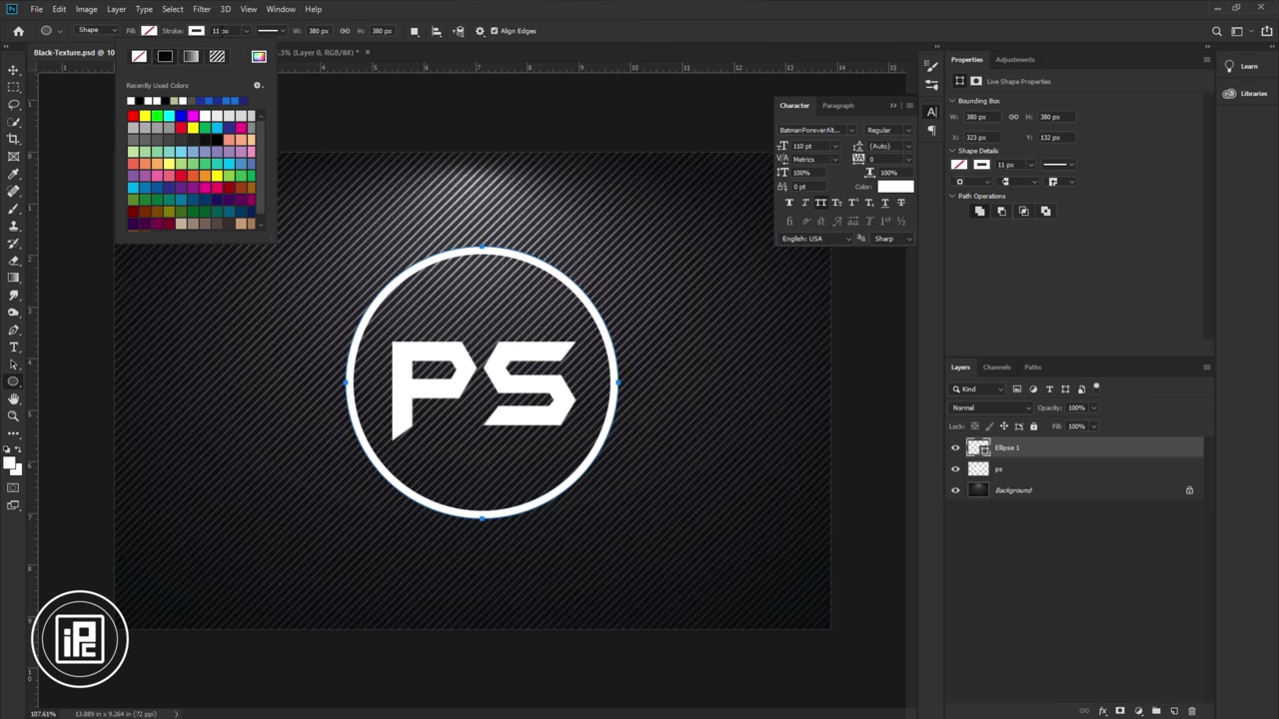
click(247, 32)
drag(240, 48, 257, 47)
click(14, 72)
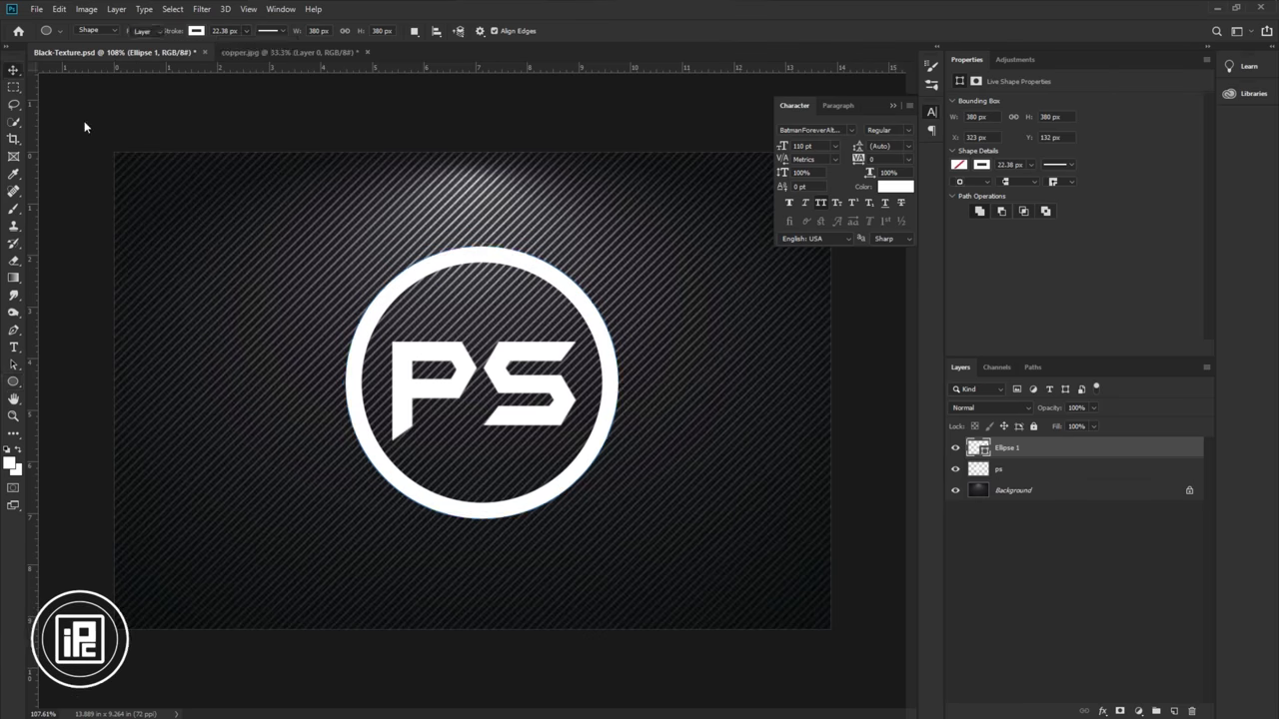
- Shrink the ring to about 97% (357 × 357 px) and centre it on PS
drag(605, 400, 607, 400)
key(ctrl+t)
drag(618, 519, 600, 501)
mouse_move(597, 406)
mouse_down()
mouse_move(594, 394)
mouse_move(599, 409)
mouse_up()
click(639, 31)
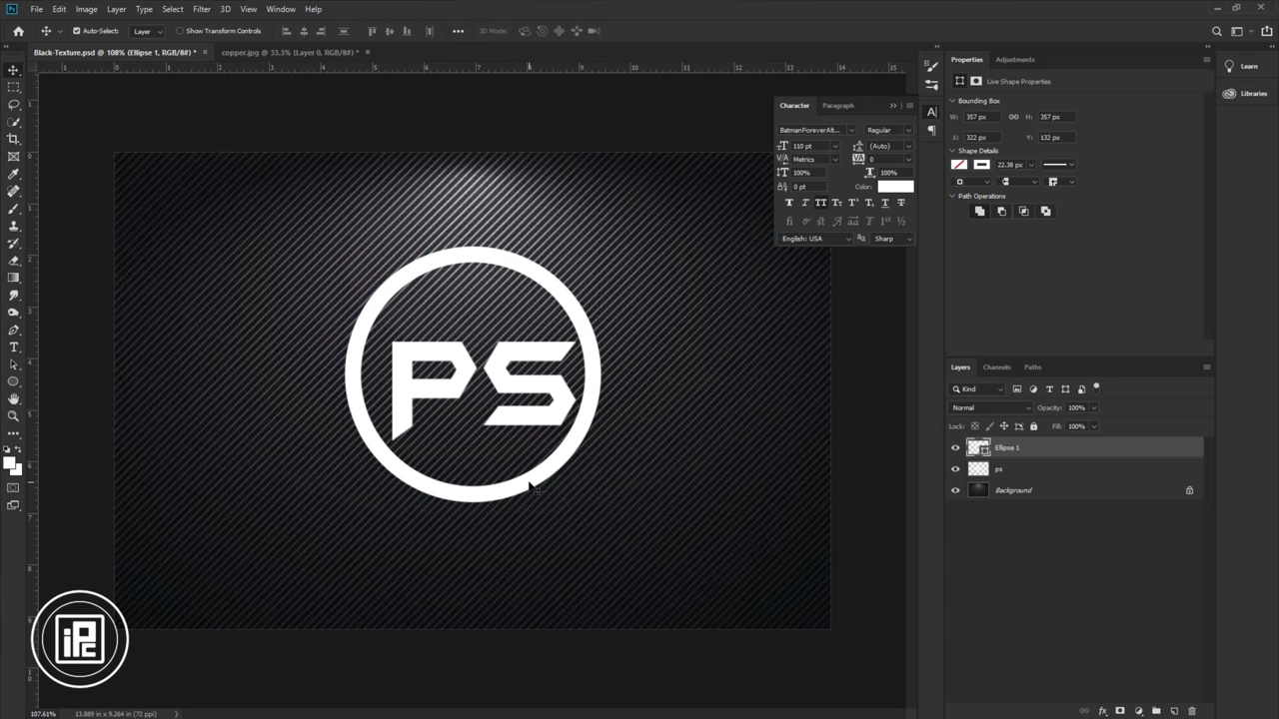
key(Right)
key(Right)
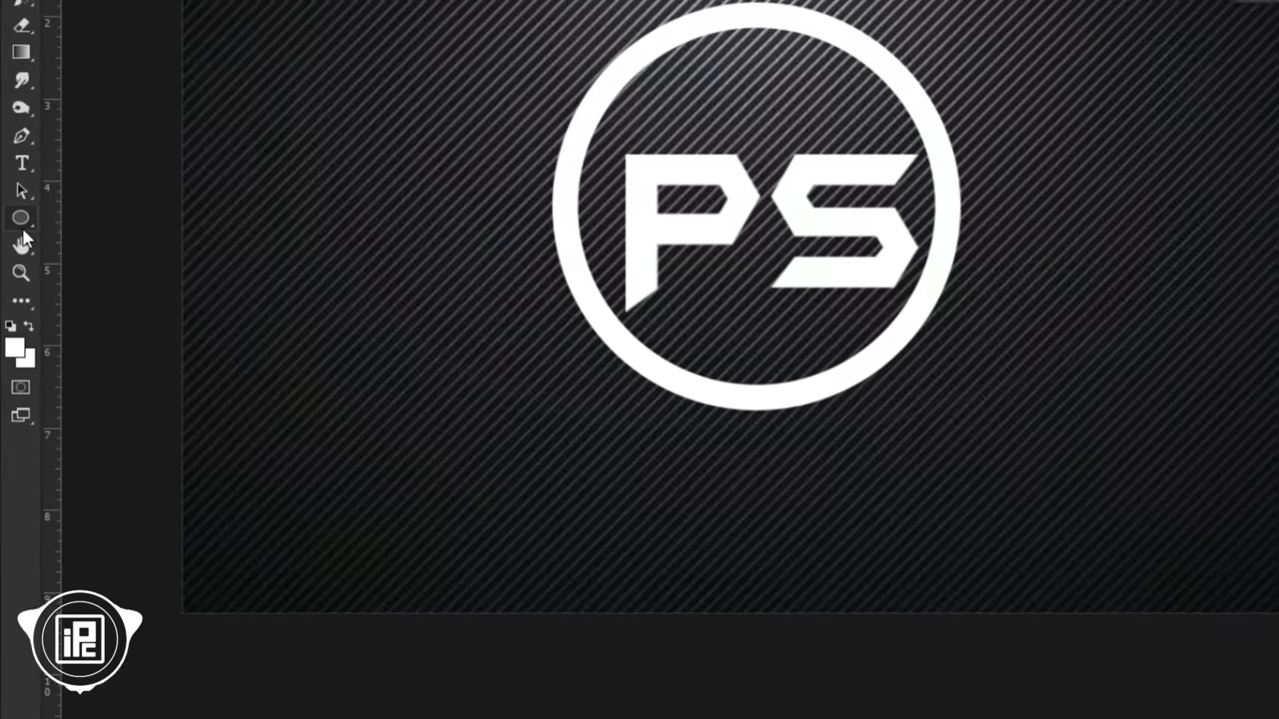
- Draw a white 95 × 27 px bar from the S's top to the ring, nudged down 1 px
right_click(13, 382)
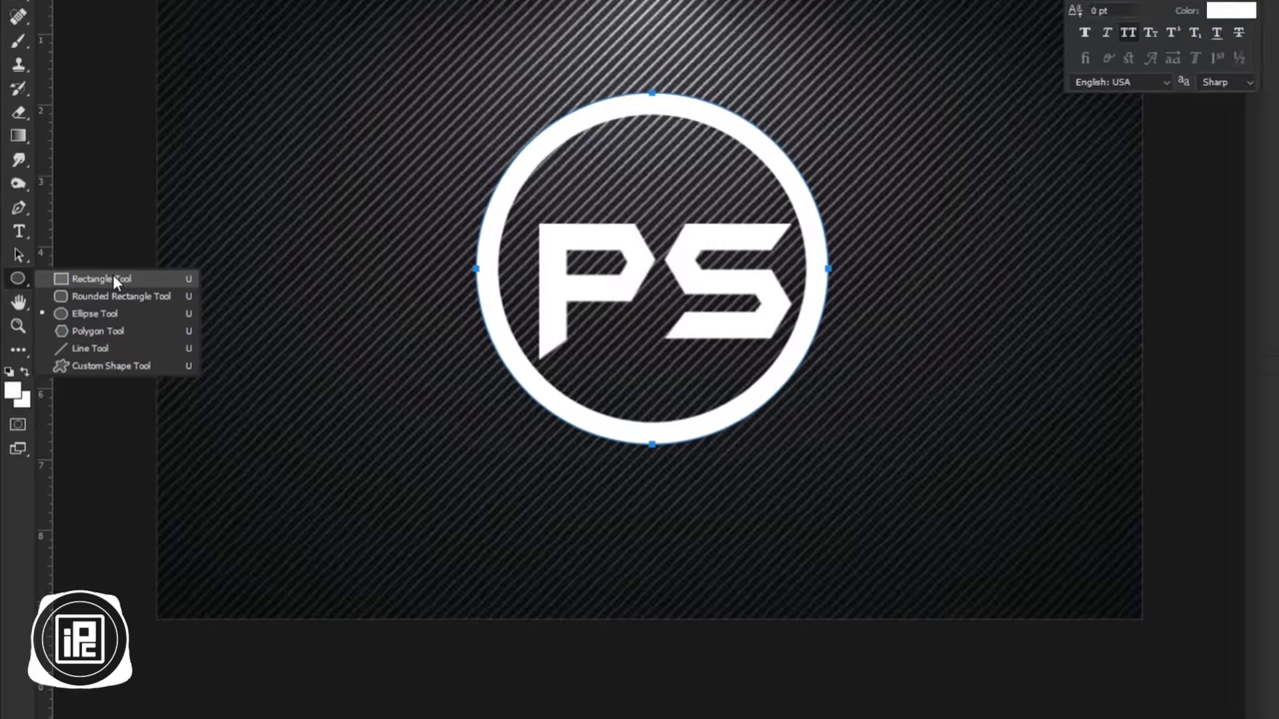
click(129, 218)
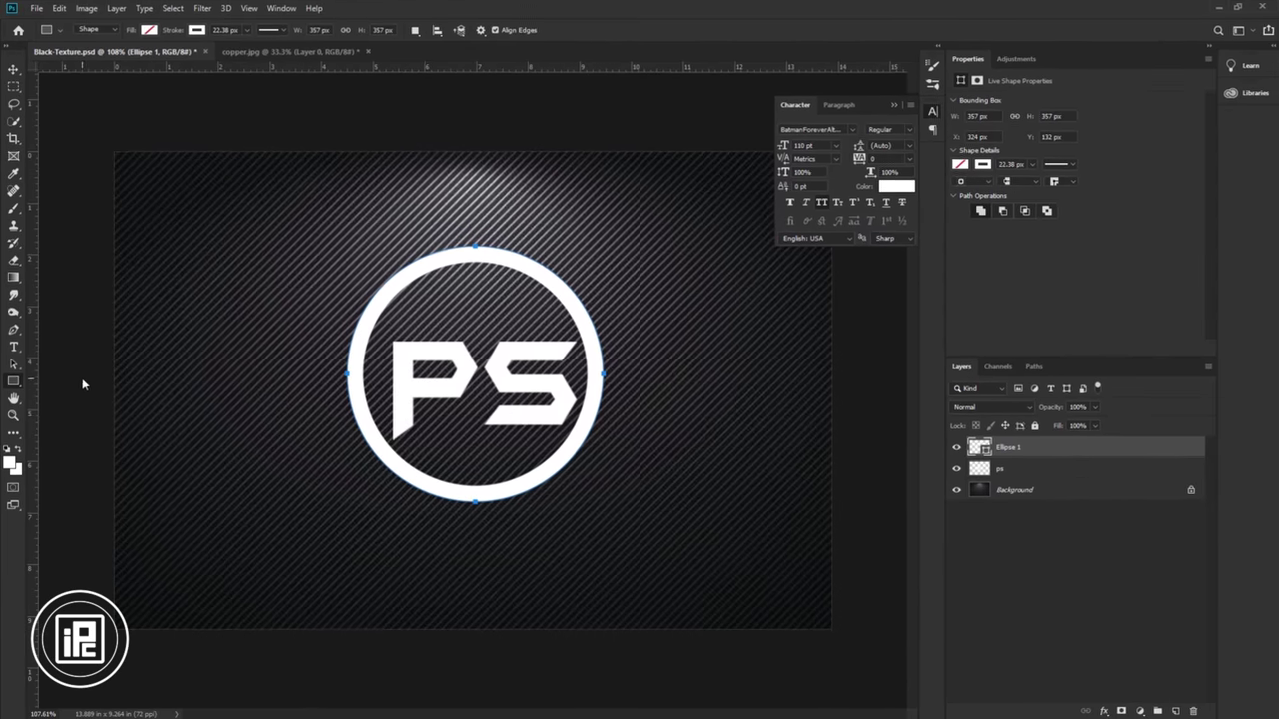
scroll(612, 357, up, 5)
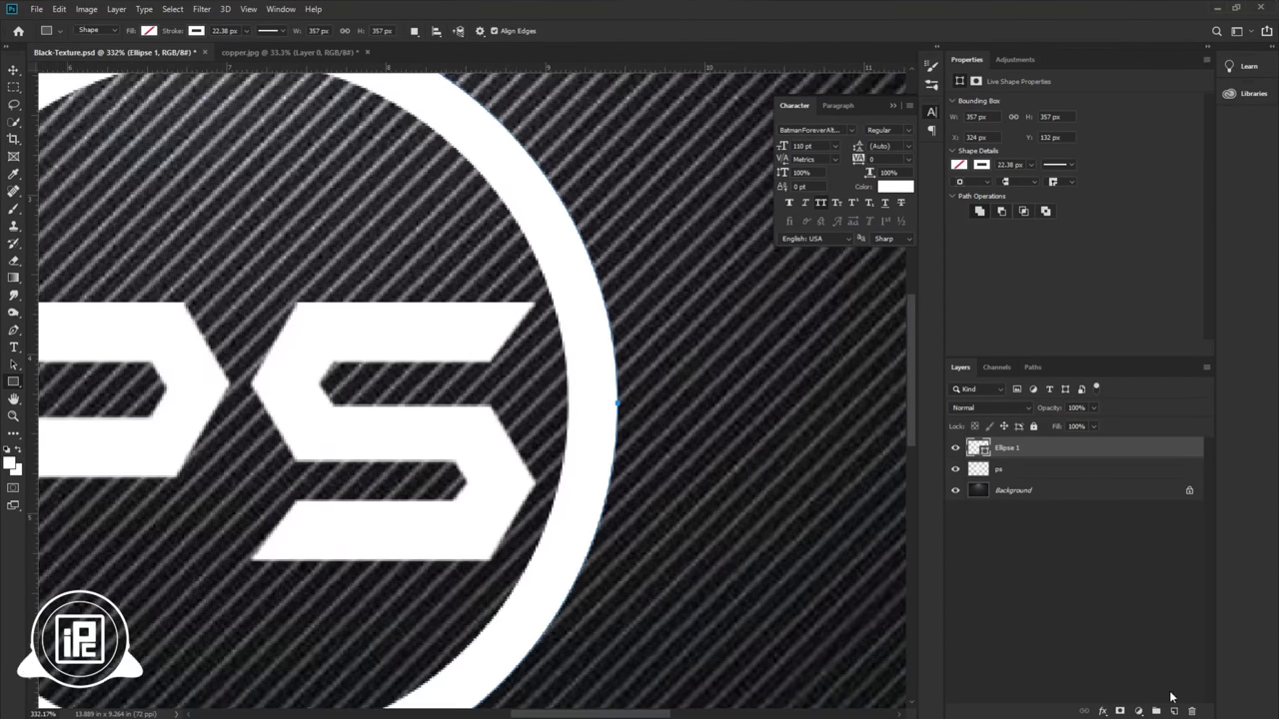
click(1174, 711)
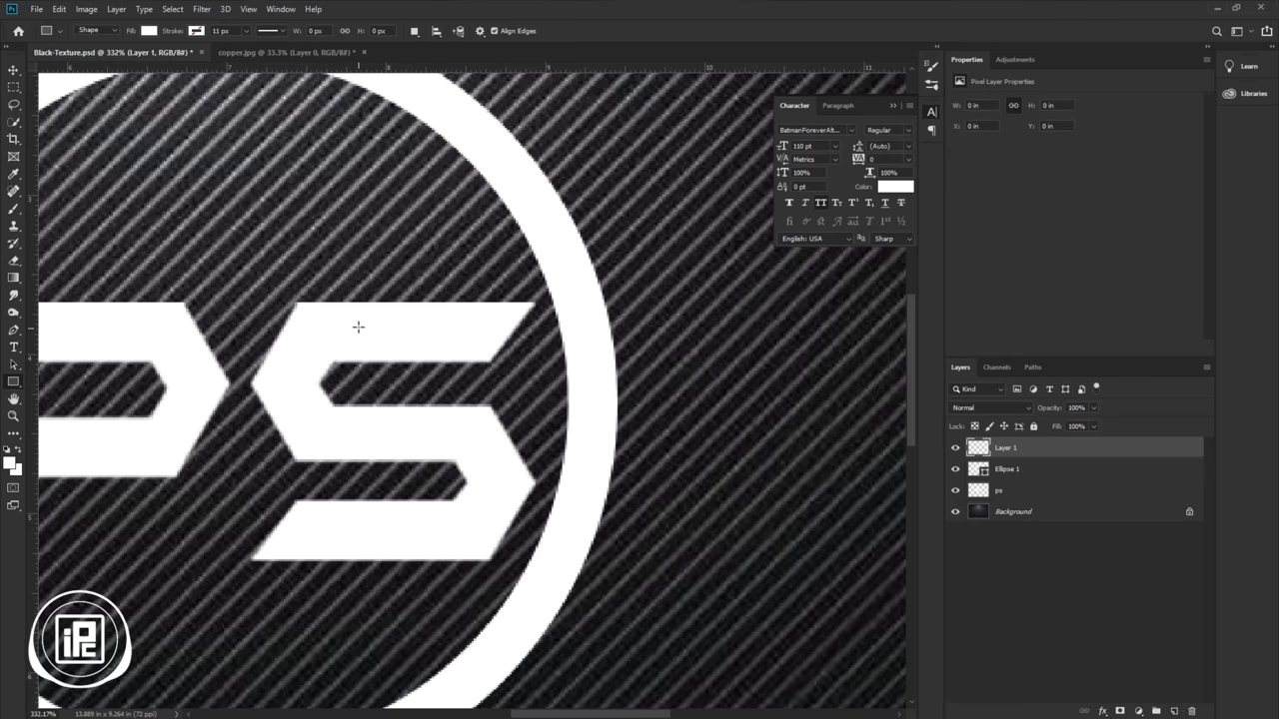
drag(392, 302, 601, 359)
key(v)
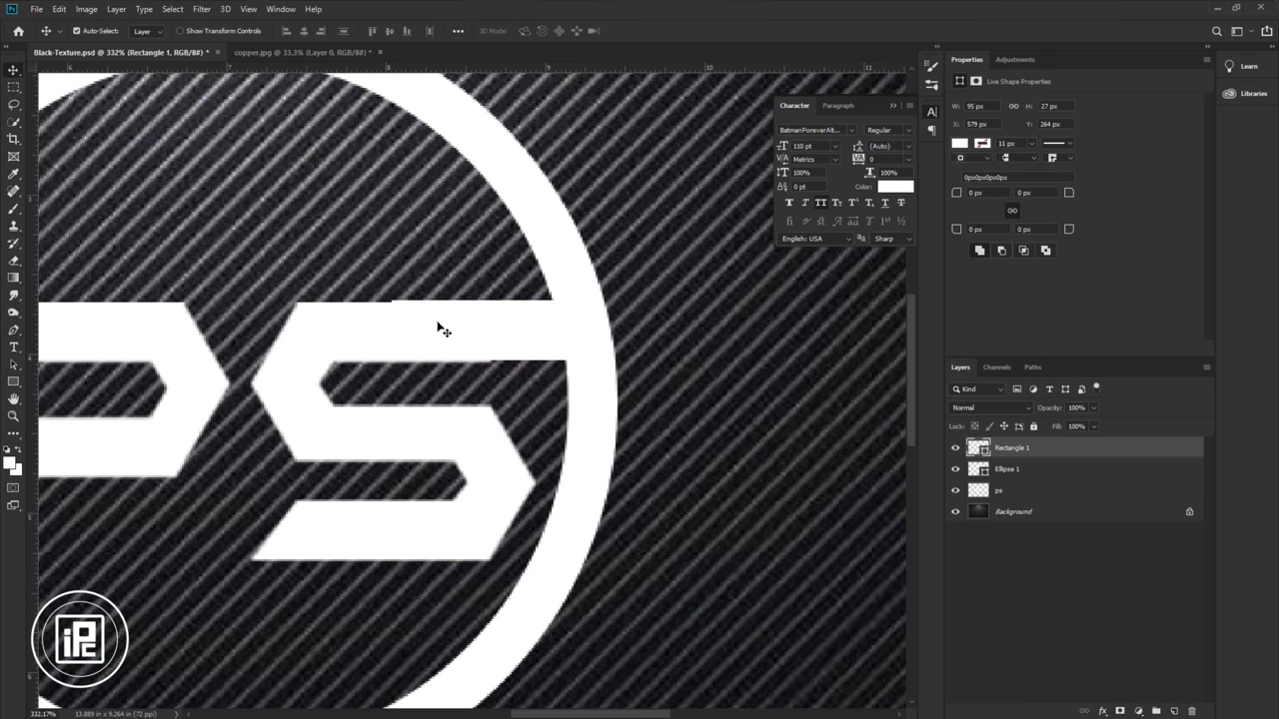
key(Down)
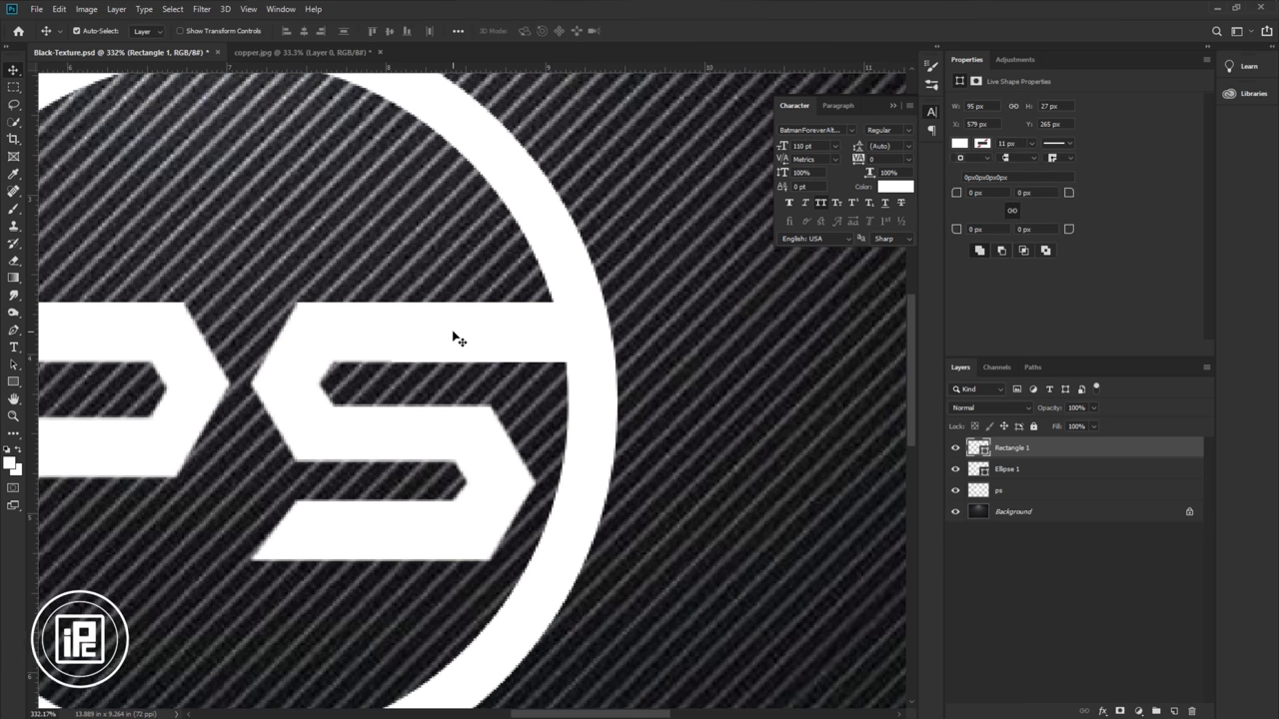
scroll(452, 339, down, 2)
drag(453, 339, 636, 344)
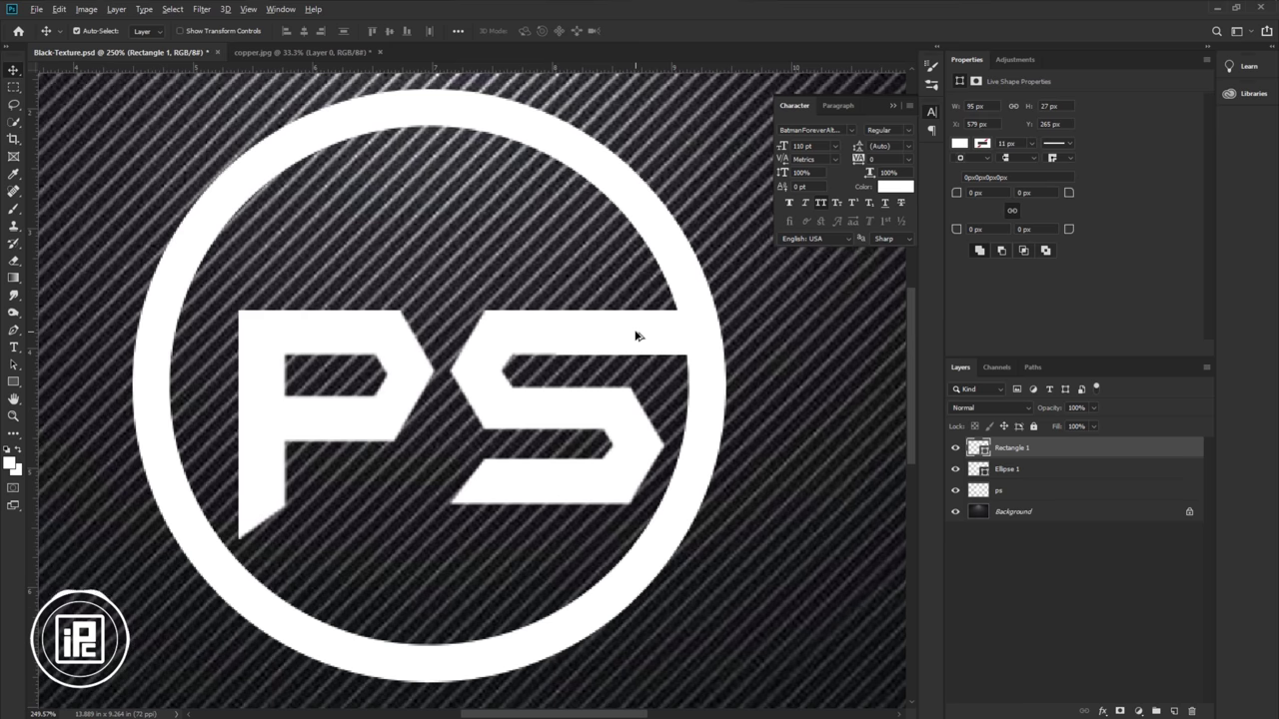
- Duplicate the bar onto the P's top and make it slightly shorter
drag(636, 336, 287, 410)
scroll(226, 359, up, 1)
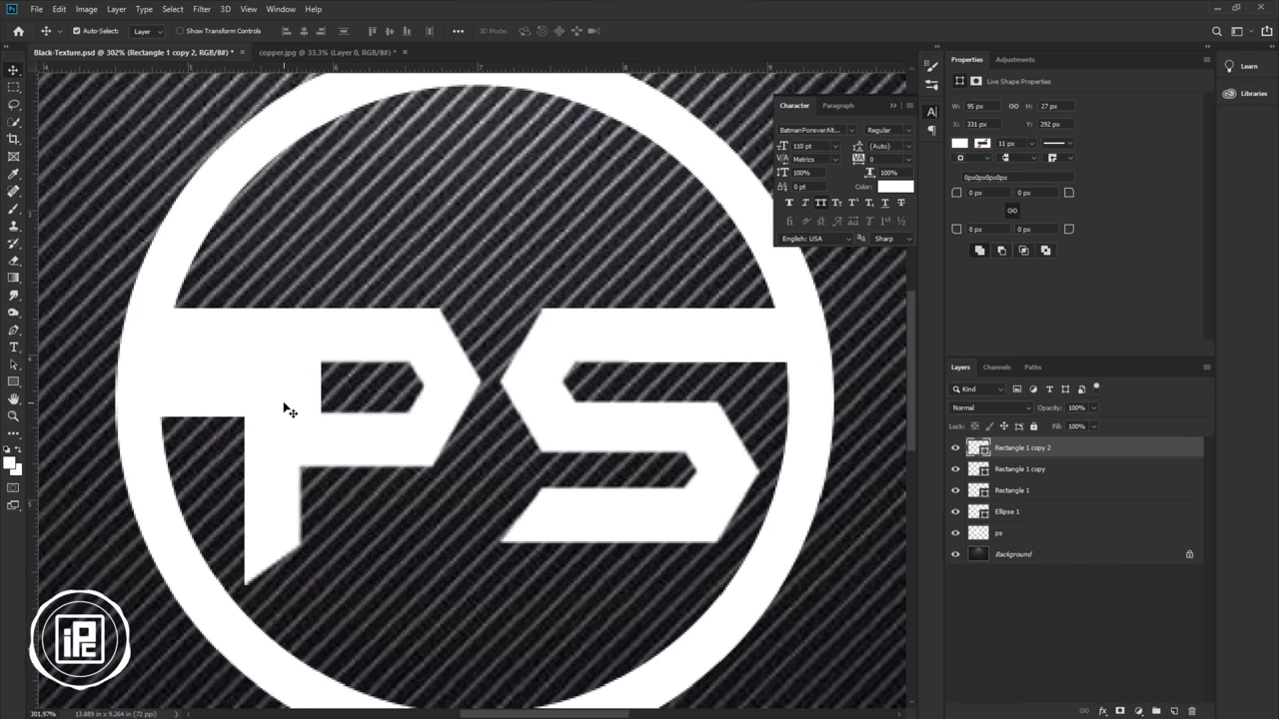
drag(283, 408, 282, 408)
scroll(283, 408, up, 3)
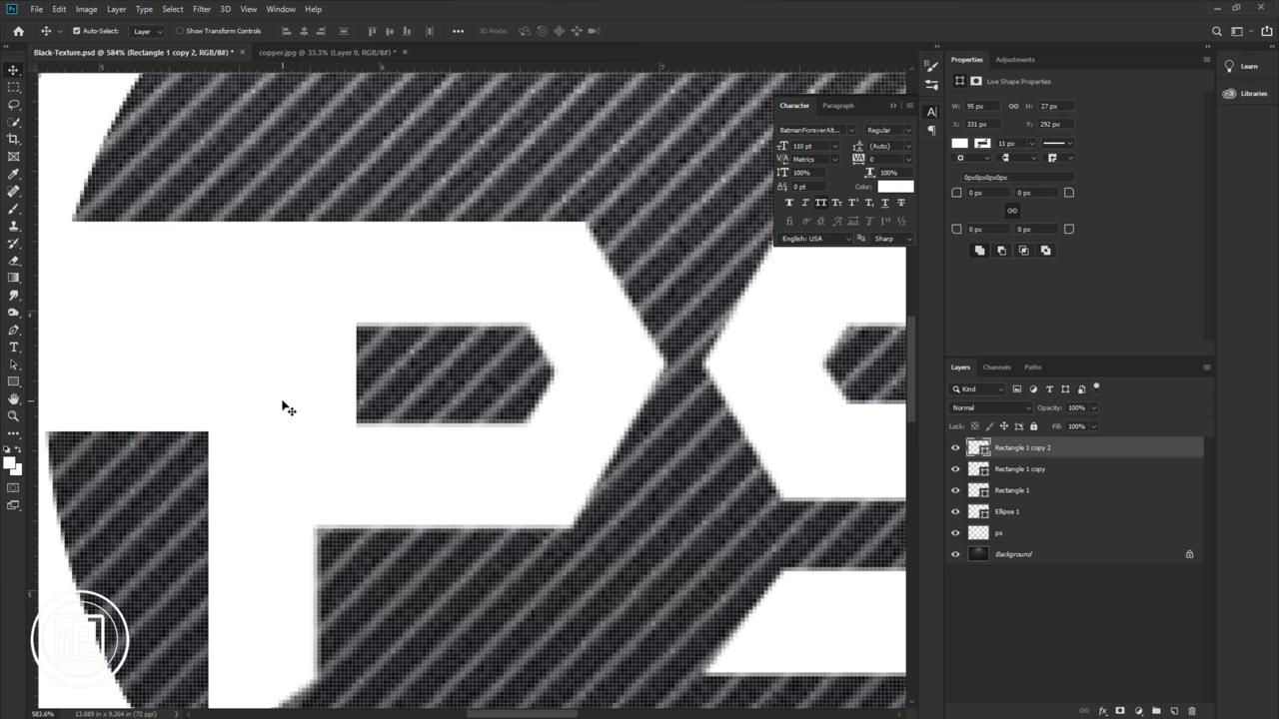
key(ctrl)
key(ctrl+t)
drag(171, 430, 171, 428)
key(Return)
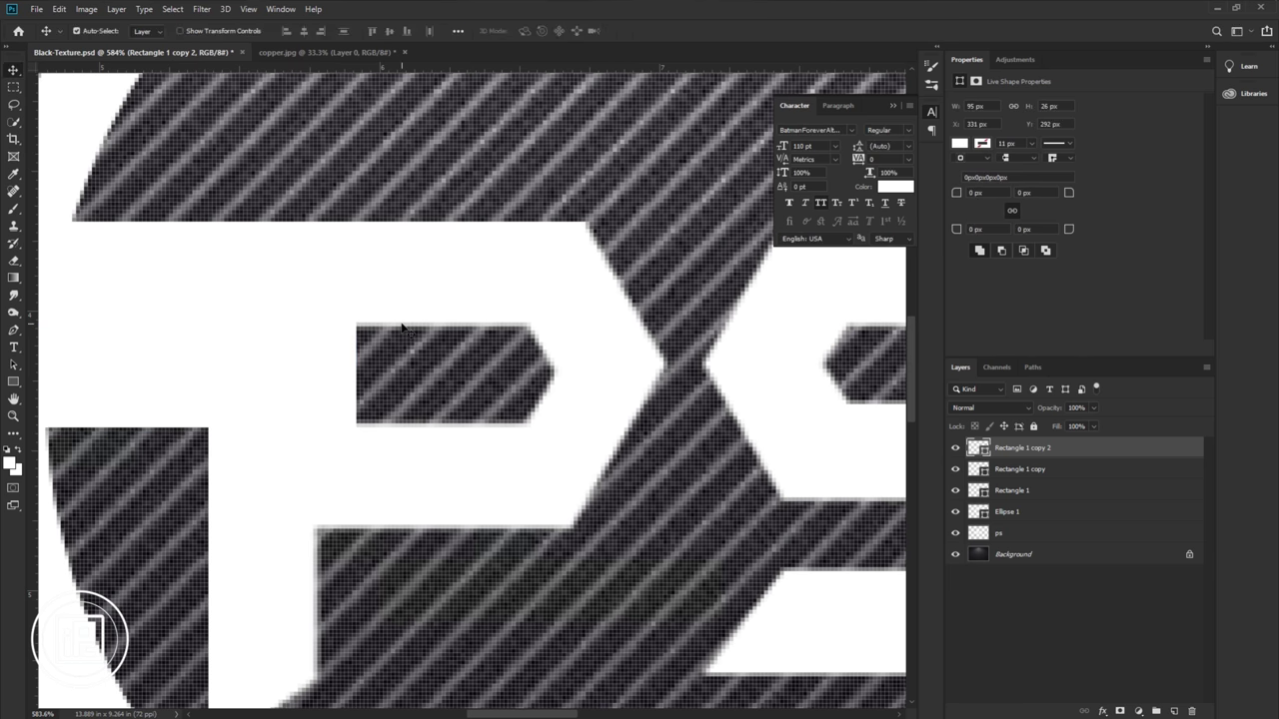
- Stretch the P's bar left past the ring and copy another bar past the right side
scroll(402, 329, down, 2)
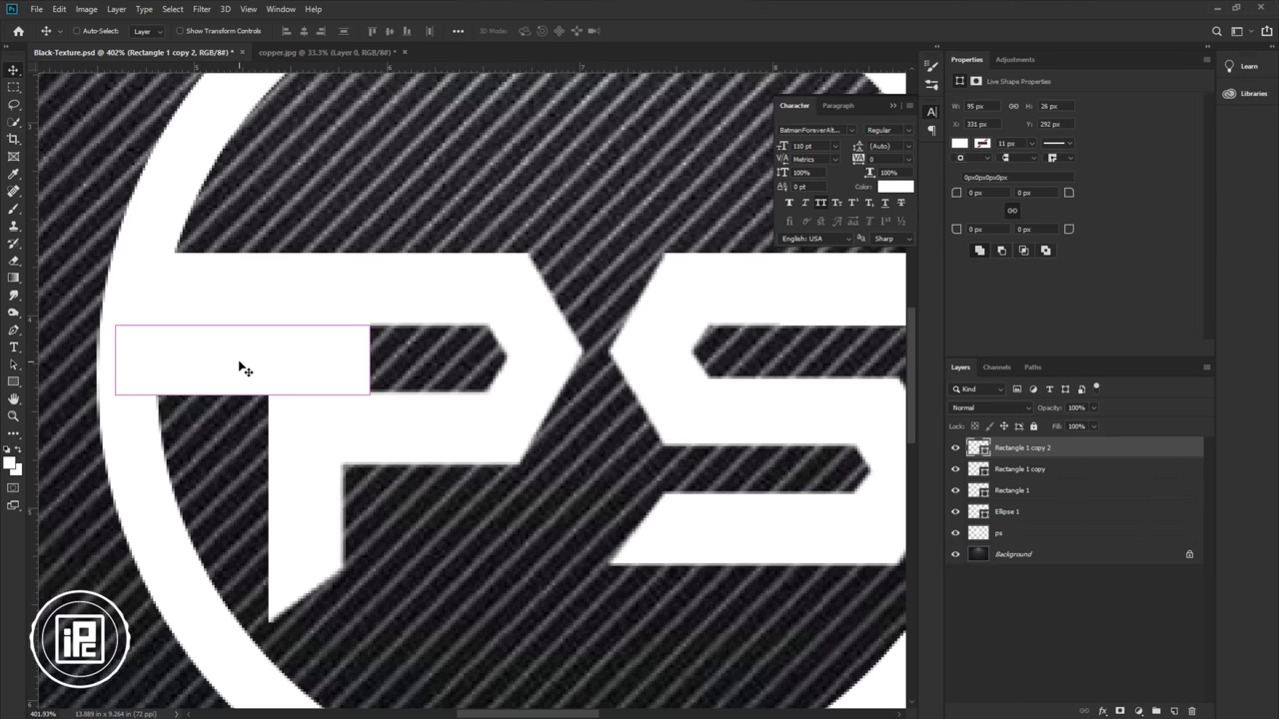
key(ctrl+t)
drag(116, 359, 53, 358)
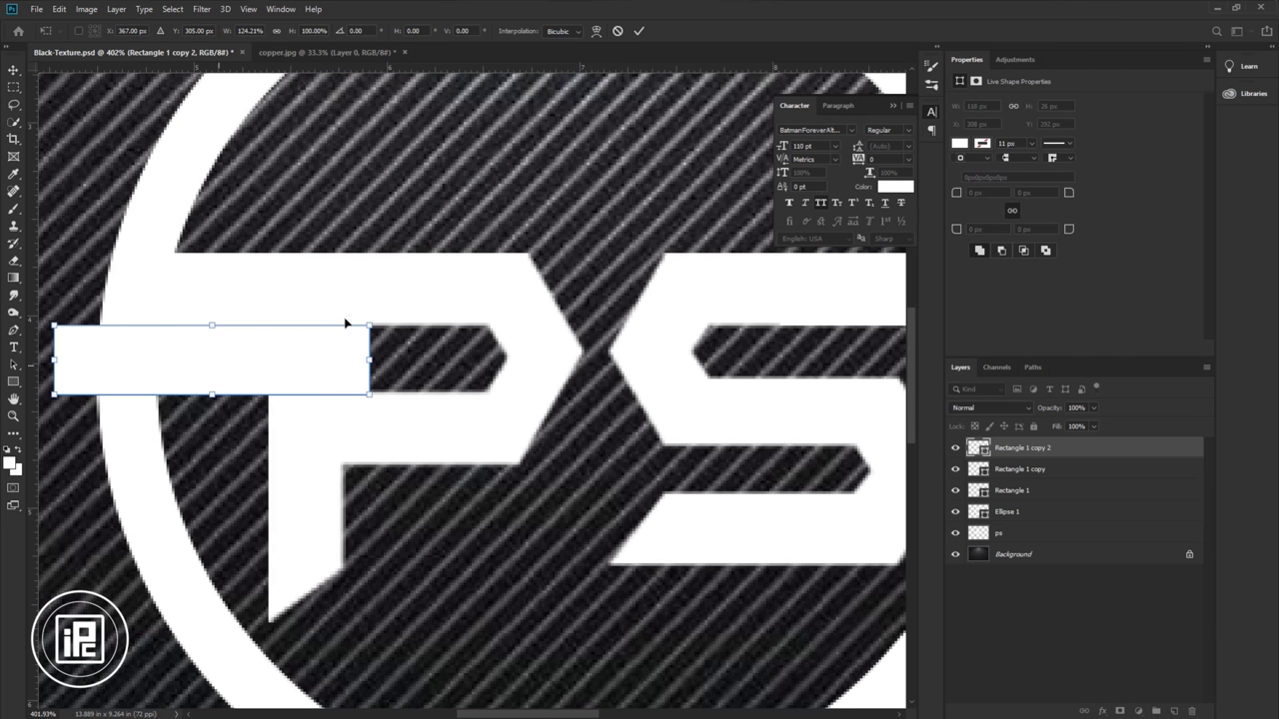
click(639, 31)
scroll(515, 316, down, 2)
scroll(516, 316, down, 2)
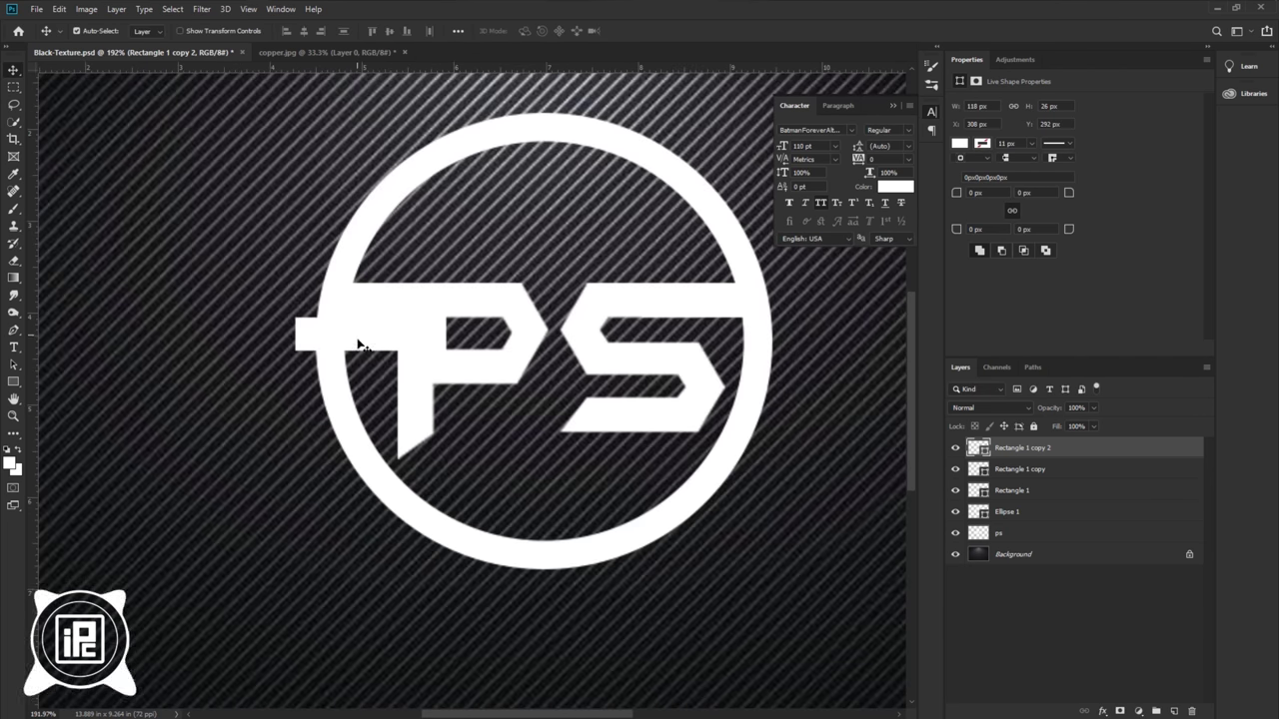
drag(369, 343, 778, 343)
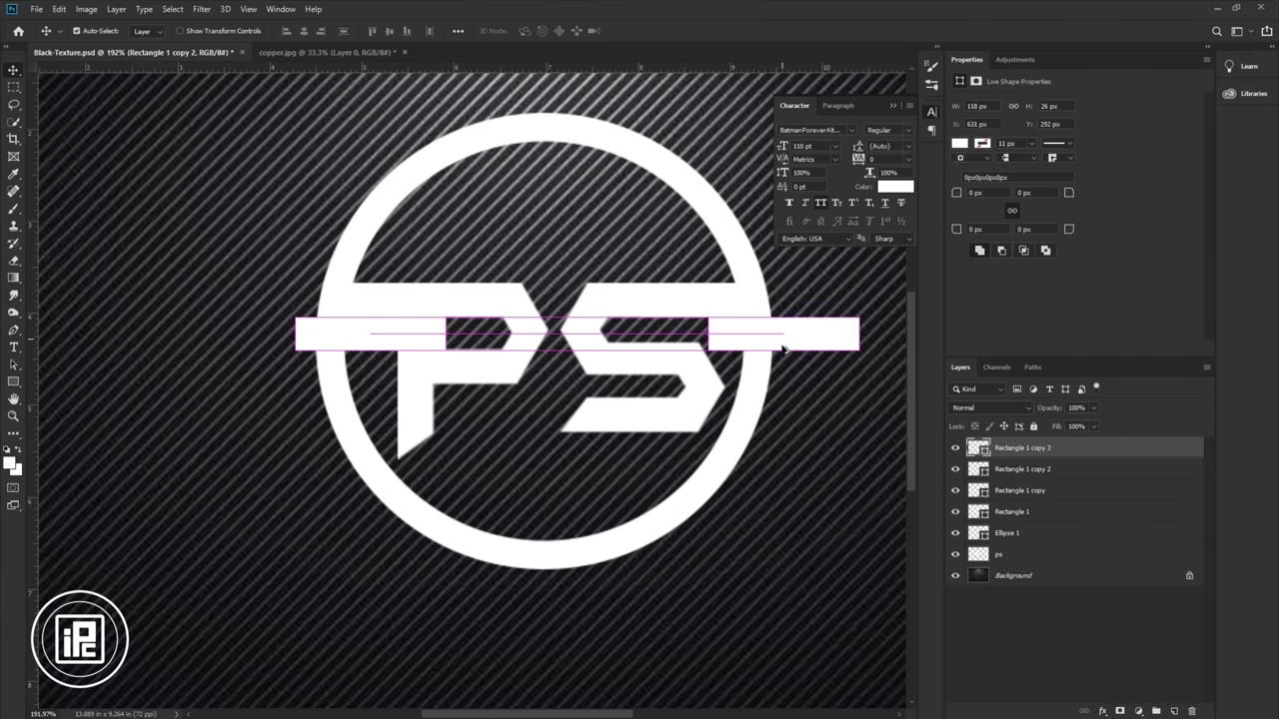
click(327, 170)
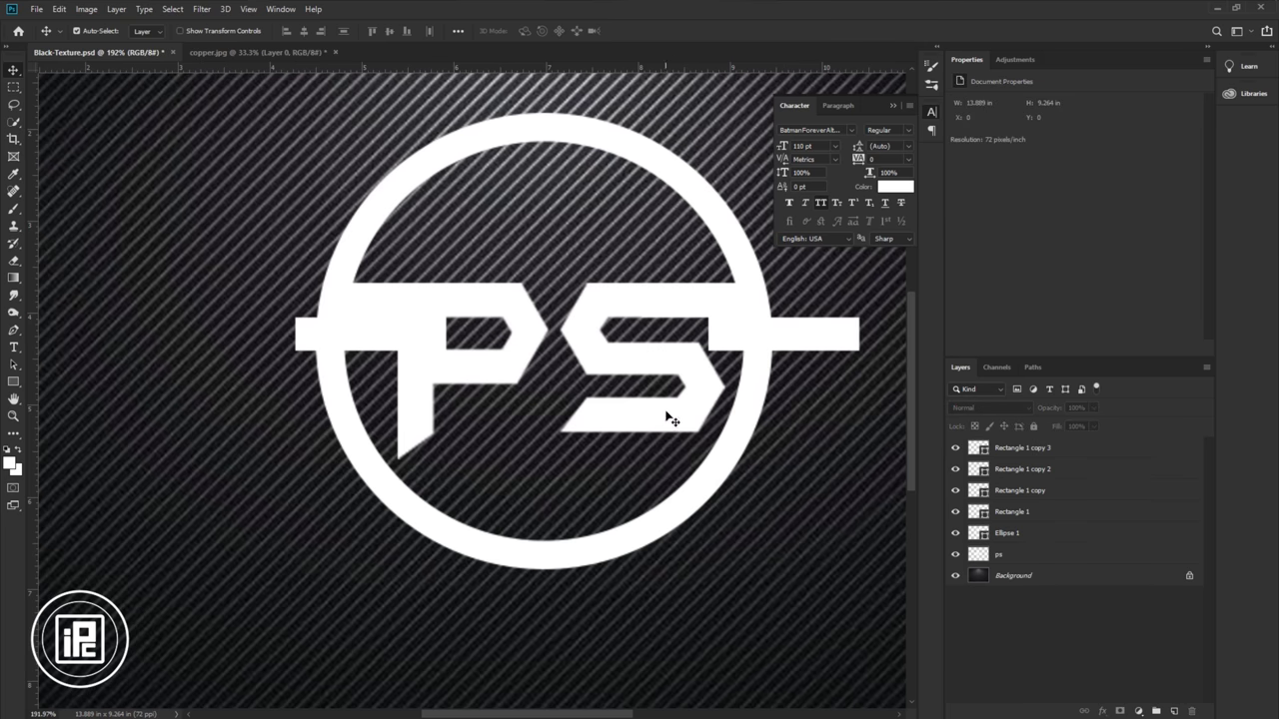
- Add a layer mask to Ellipse 1 and paint out the ring inside the right bar's selection
click(798, 345)
click(1006, 537)
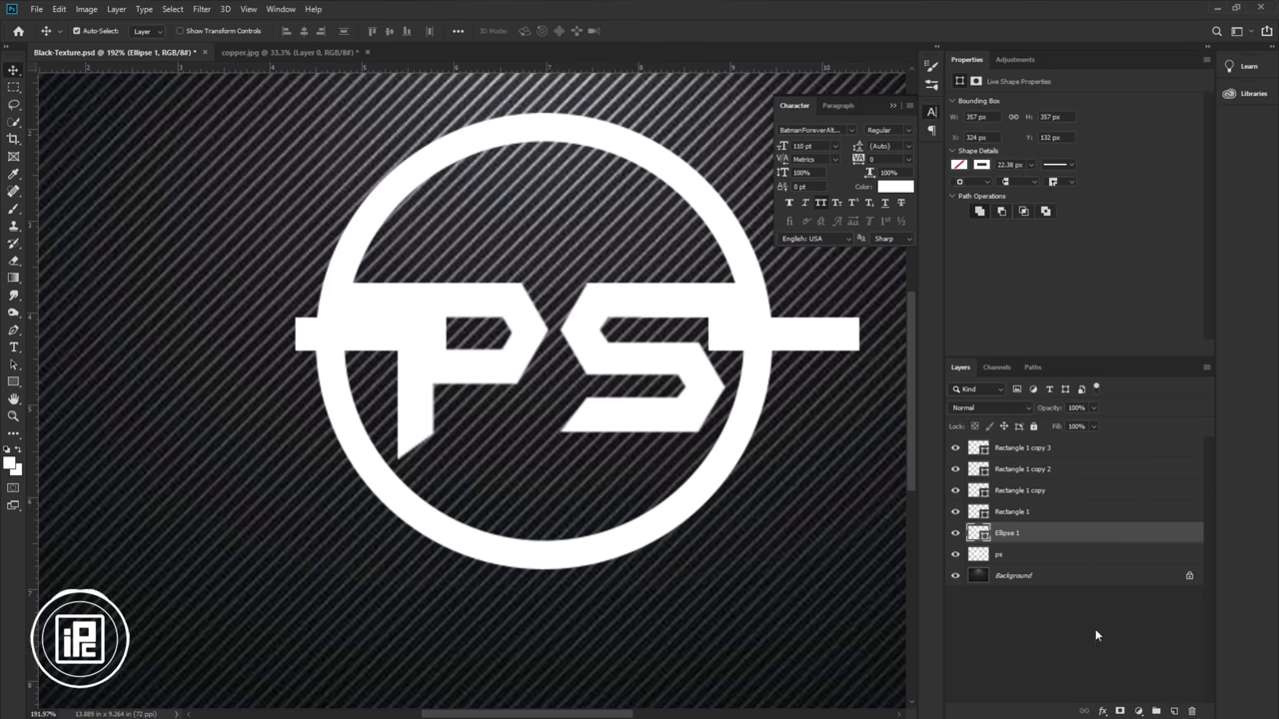
click(1118, 710)
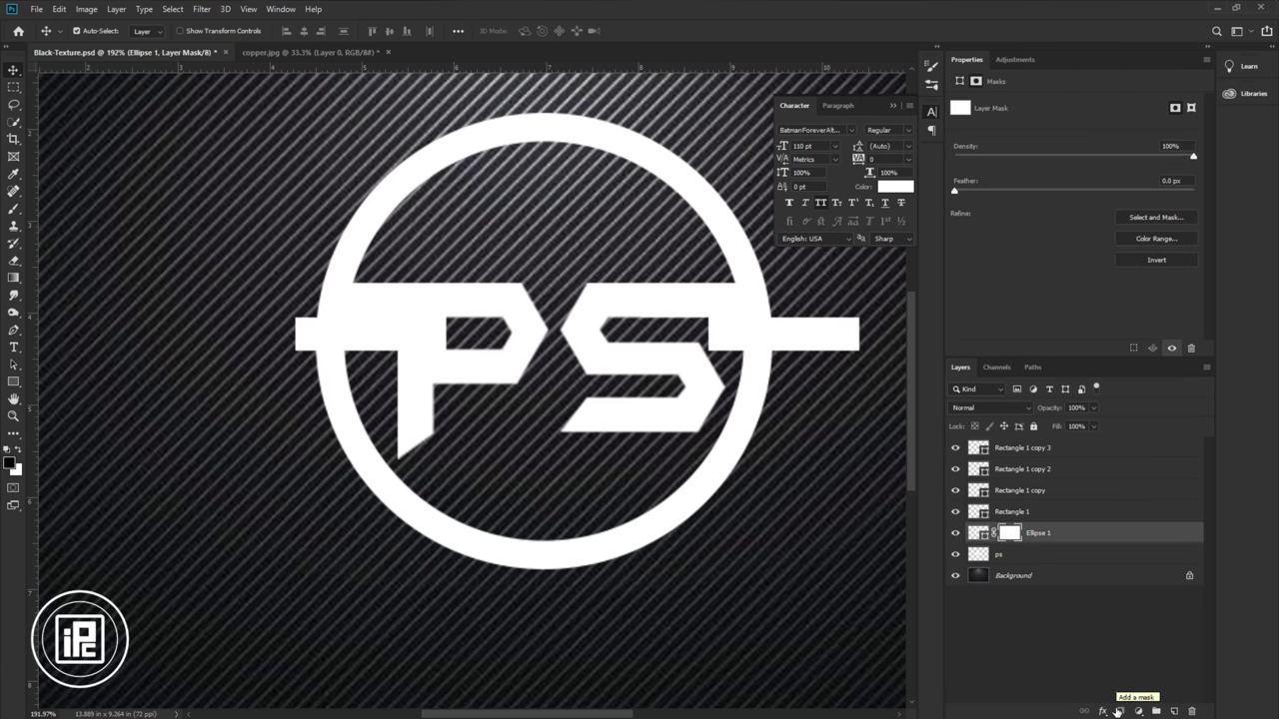
click(1000, 451)
ctrl+click(974, 451)
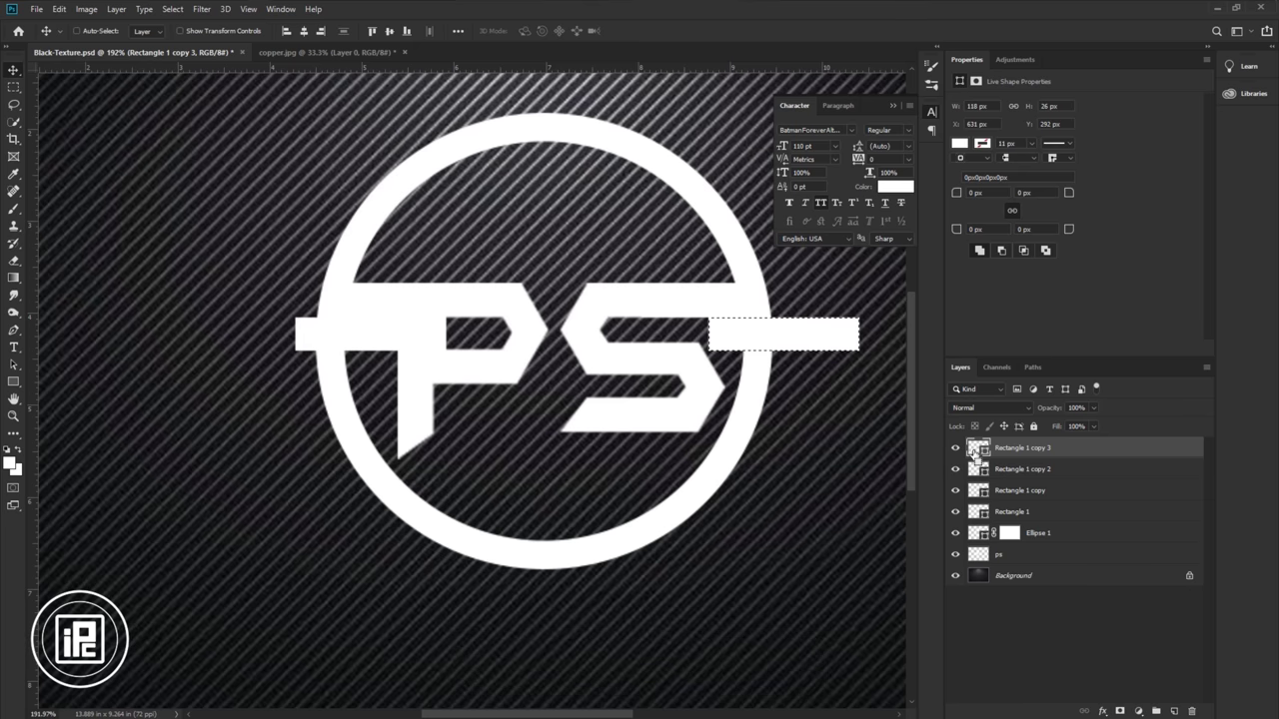
click(1008, 535)
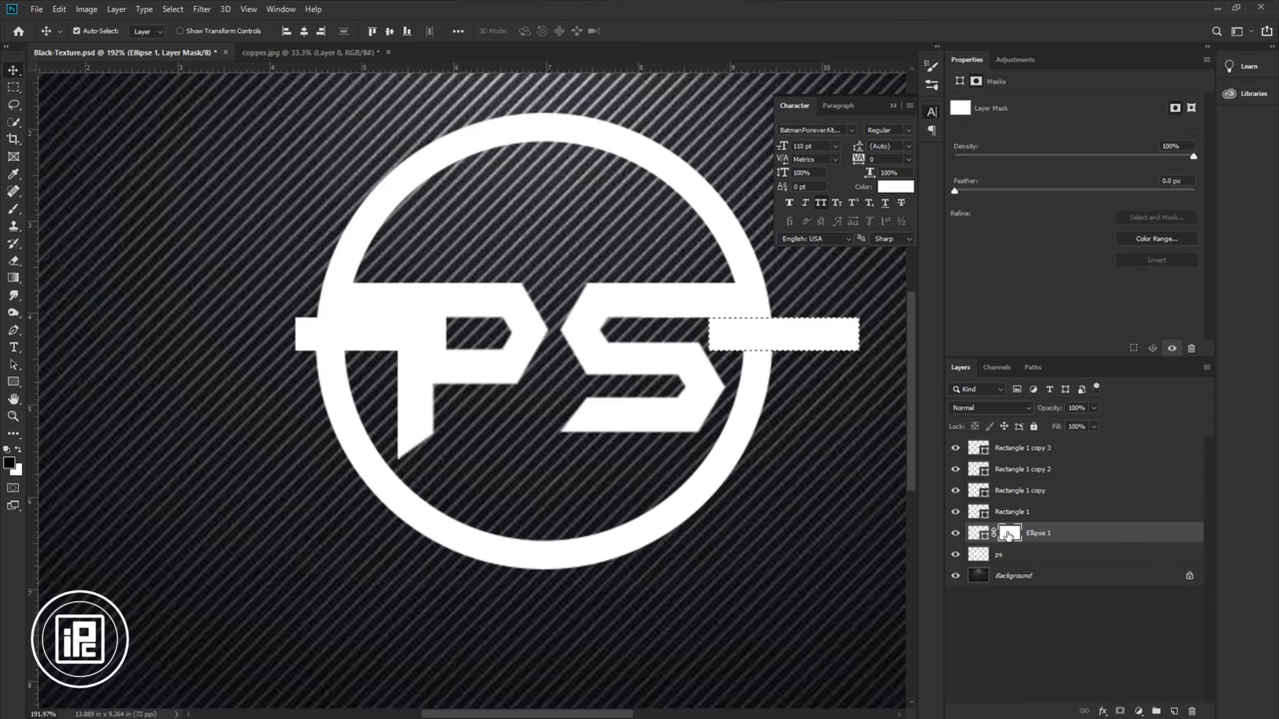
click(14, 208)
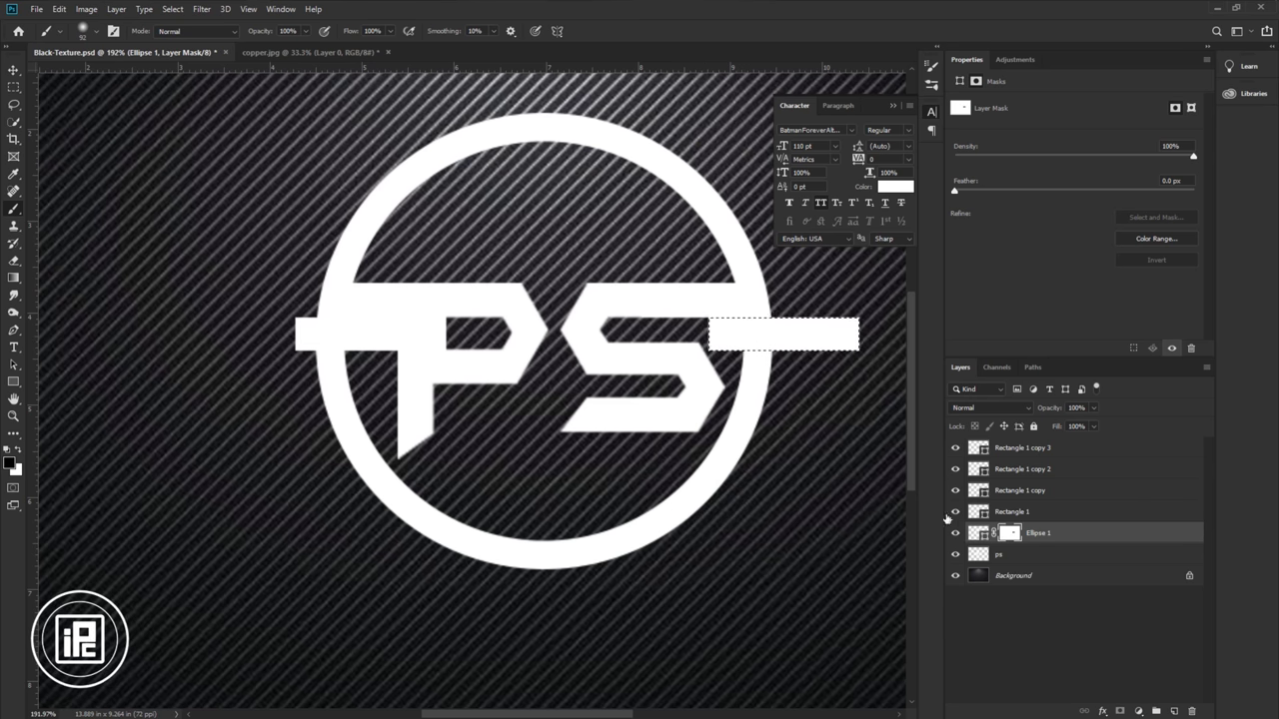
key(ctrl+d)
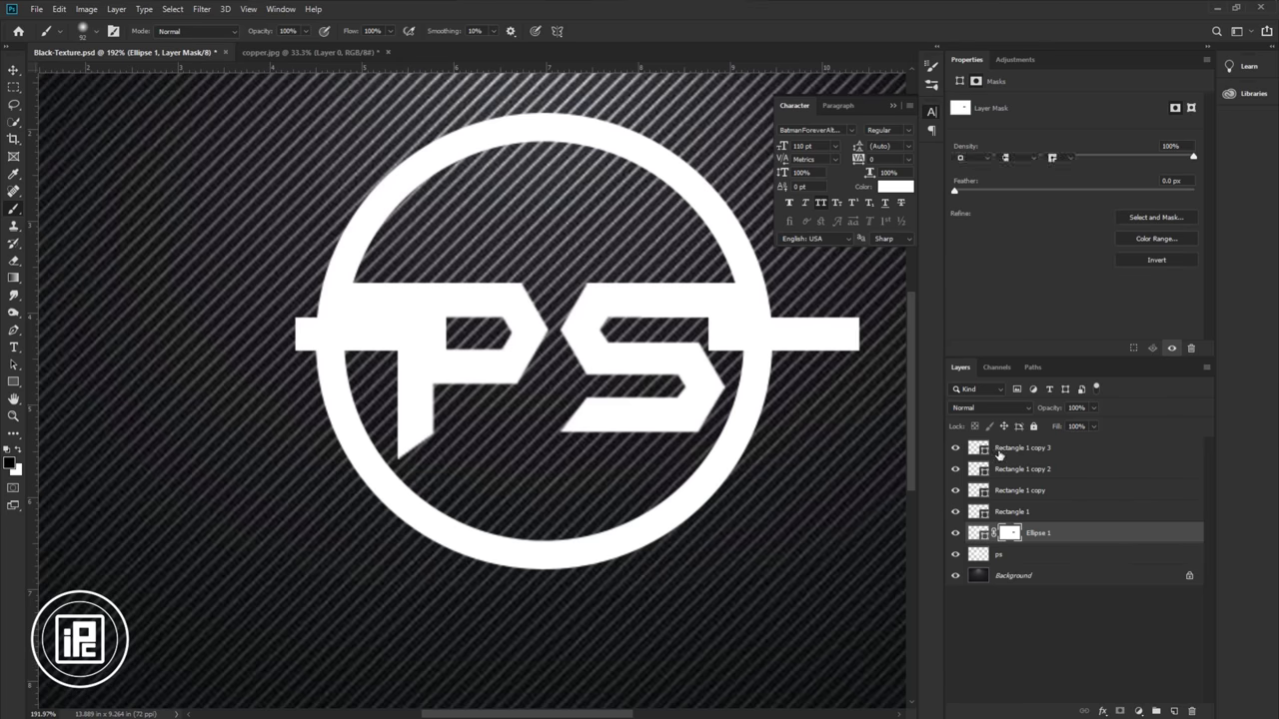
- Delete the right-hand bar and mask out the ring's left edge under the left bar
click(998, 456)
key(Delete)
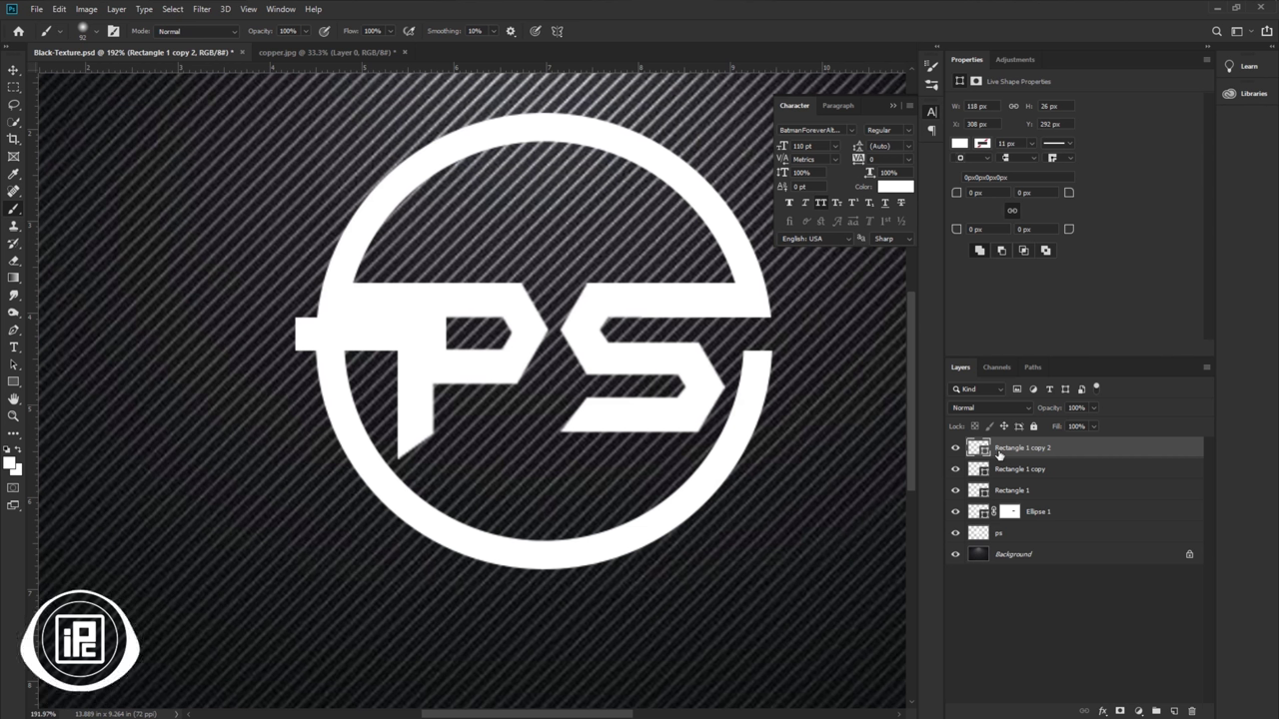
click(956, 448)
click(957, 448)
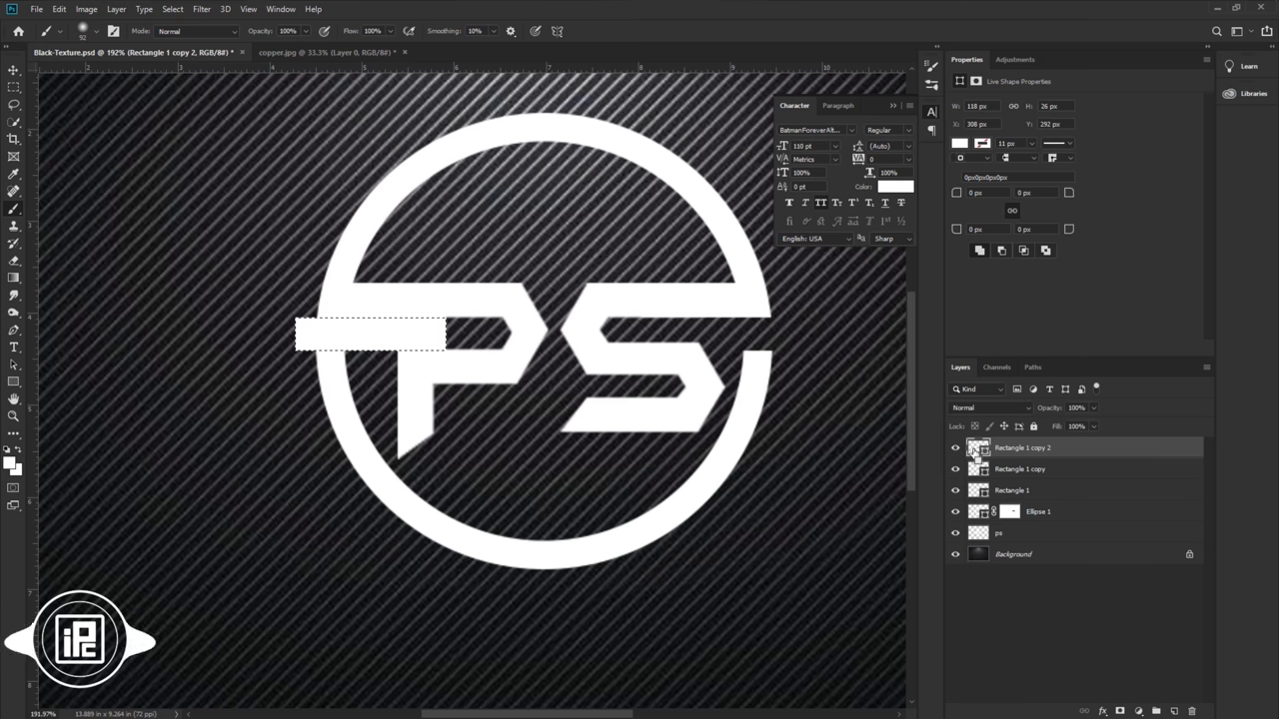
click(1011, 513)
key(x)
mouse_move(325, 342)
mouse_down()
mouse_move(268, 338)
mouse_move(357, 333)
mouse_move(360, 349)
mouse_move(300, 340)
mouse_up()
- Mask the ps lettering under the left bar's selection, then delete Rectangle 1 copy 2
click(999, 536)
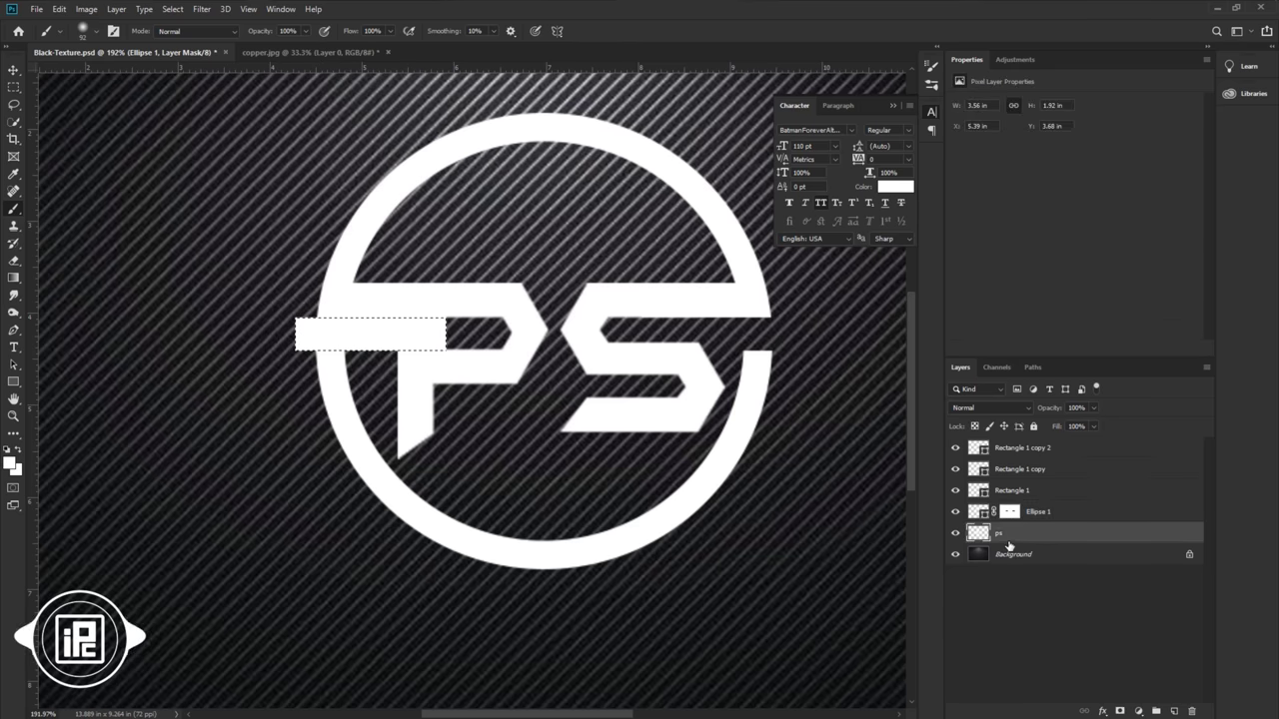
key(ctrl+d)
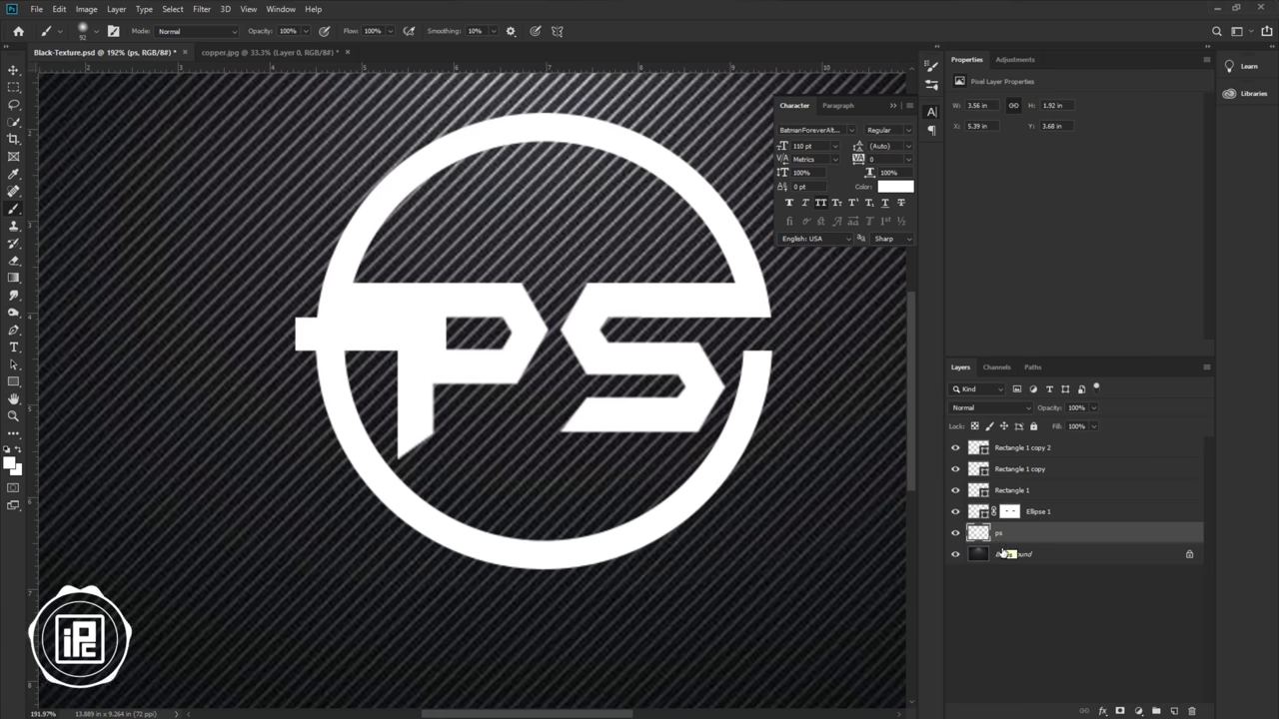
click(1119, 711)
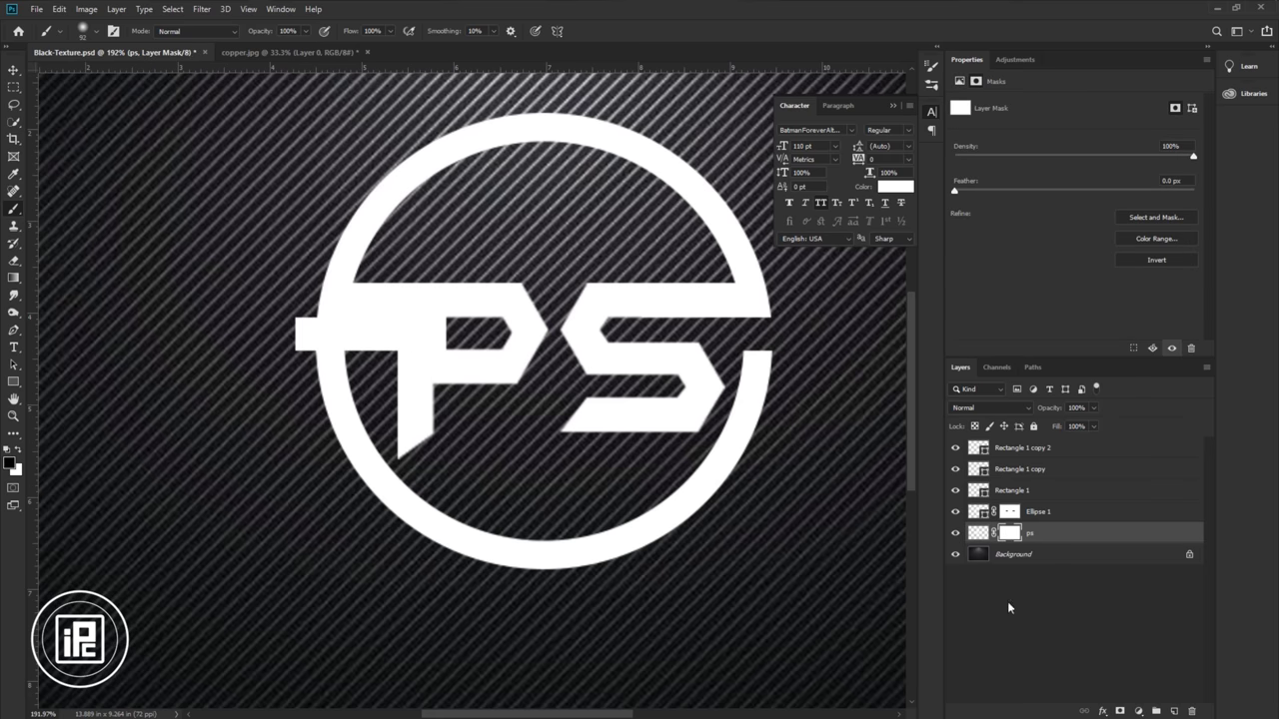
ctrl+click(976, 492)
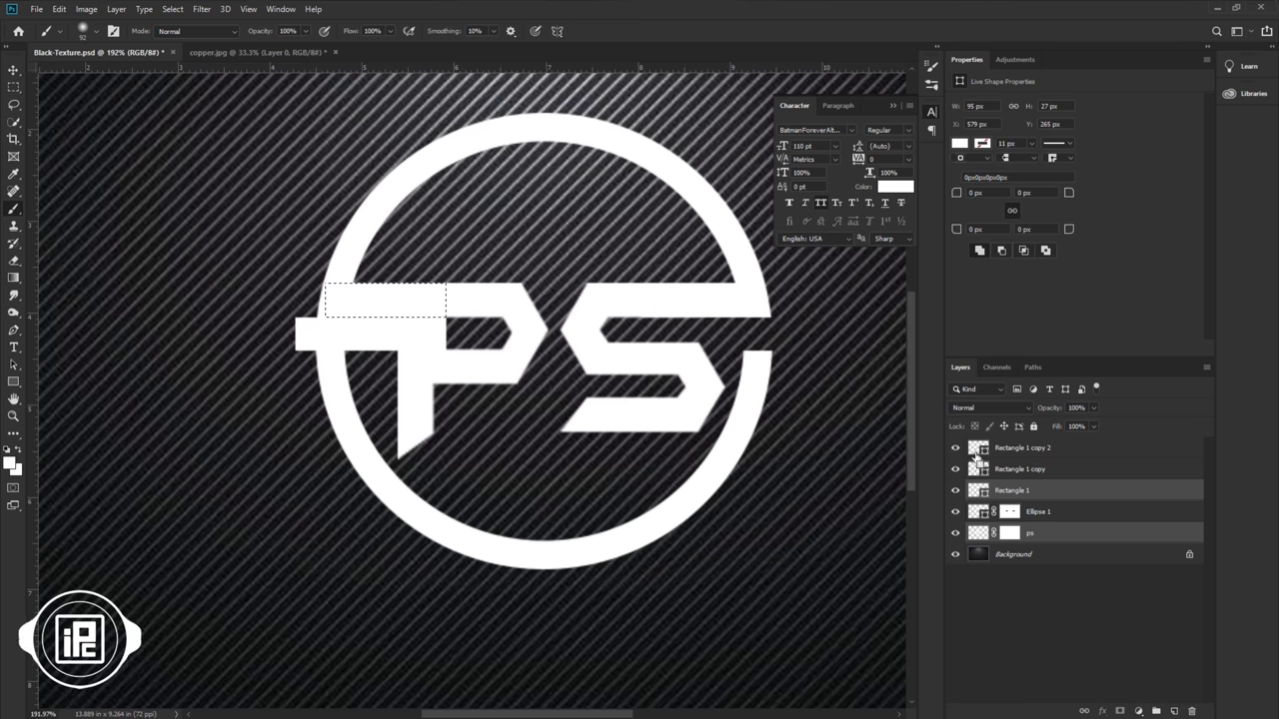
ctrl+click(978, 449)
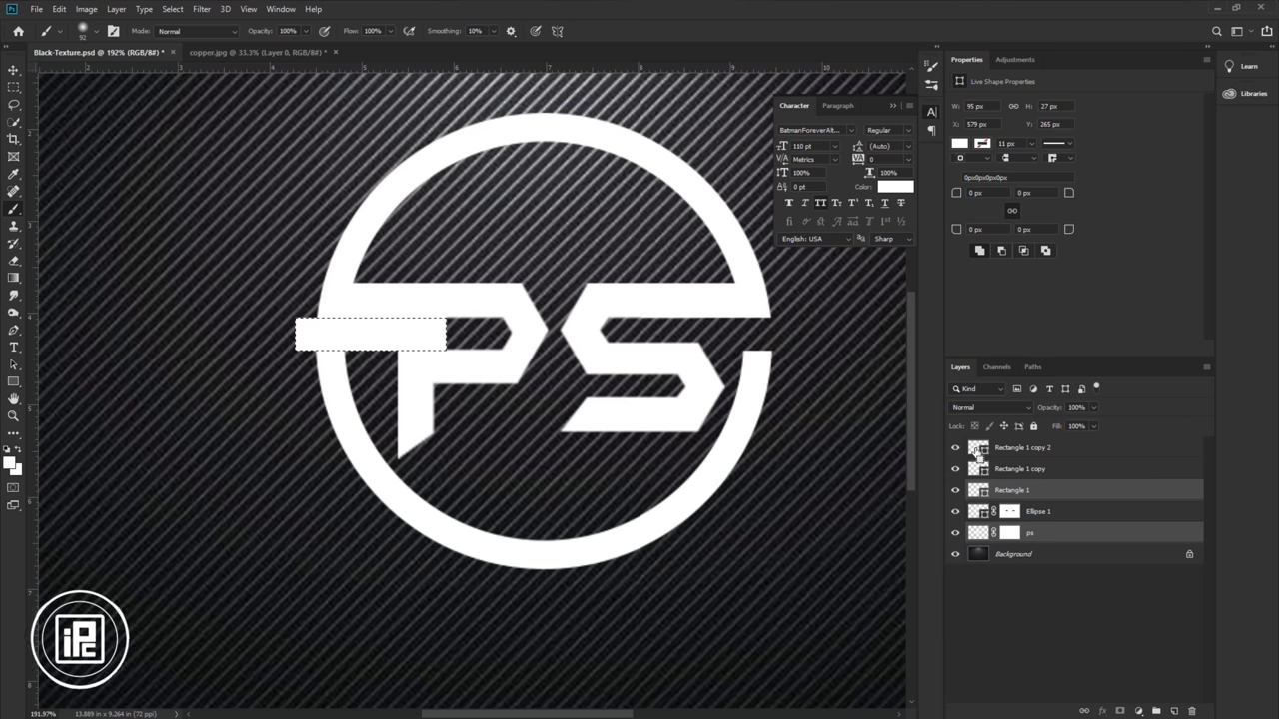
click(1007, 535)
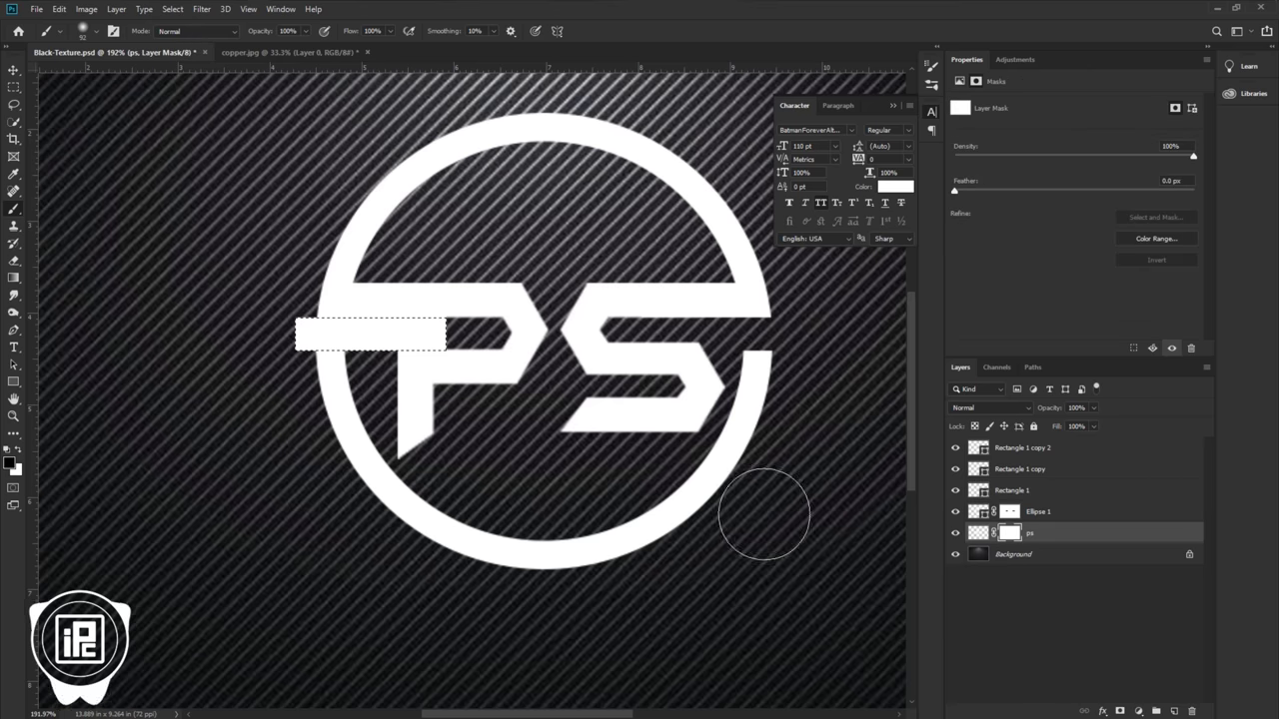
click(429, 343)
mouse_move(475, 349)
mouse_down()
mouse_move(413, 334)
mouse_move(400, 350)
mouse_move(428, 334)
mouse_up()
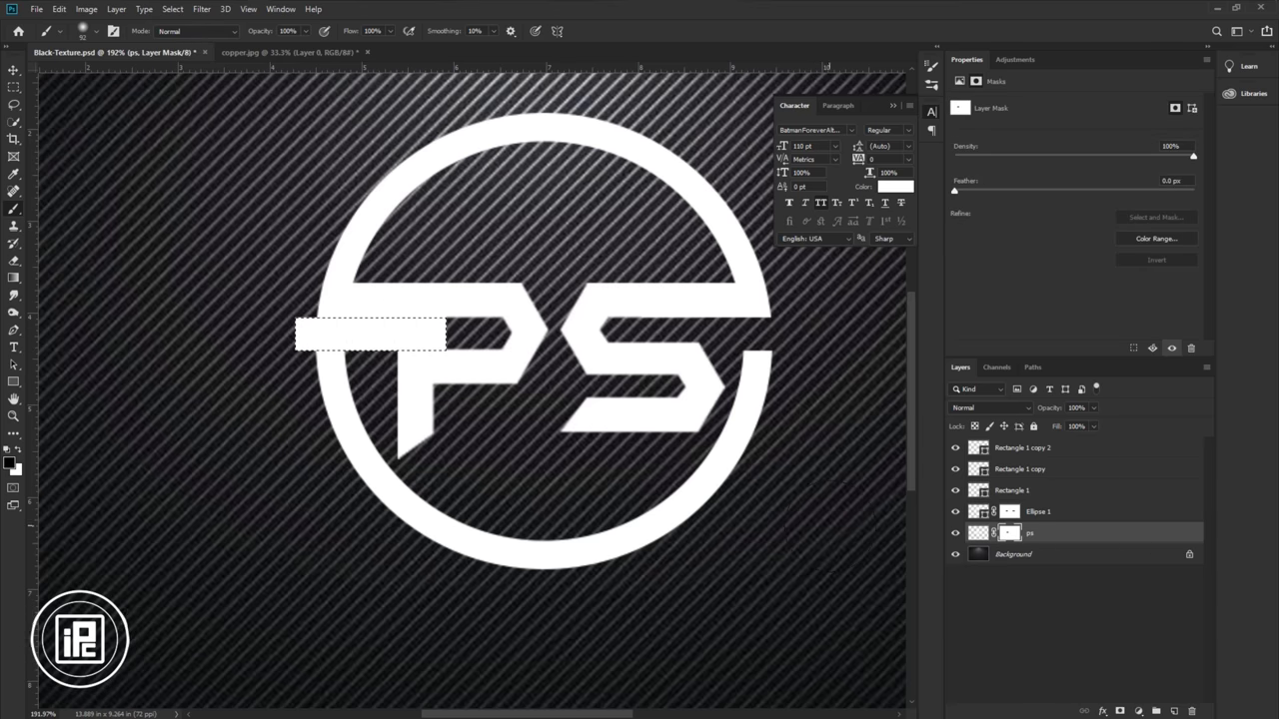
key(ctrl+d)
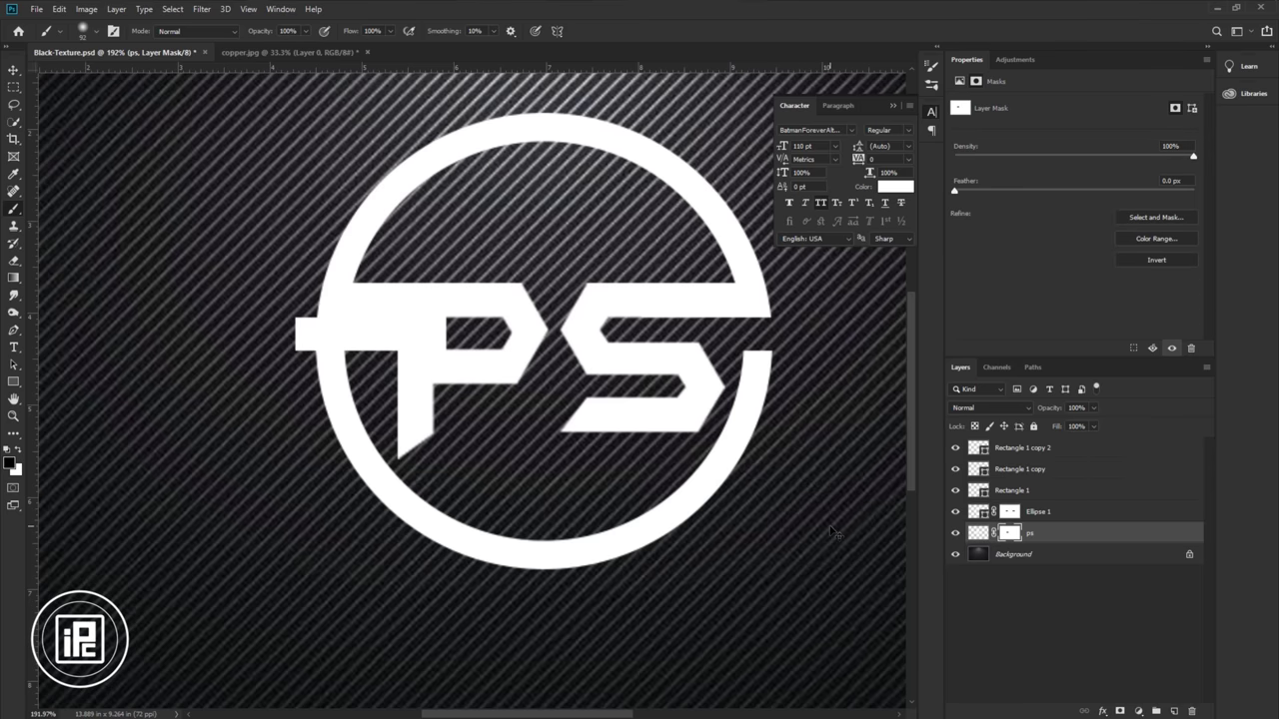
click(1020, 452)
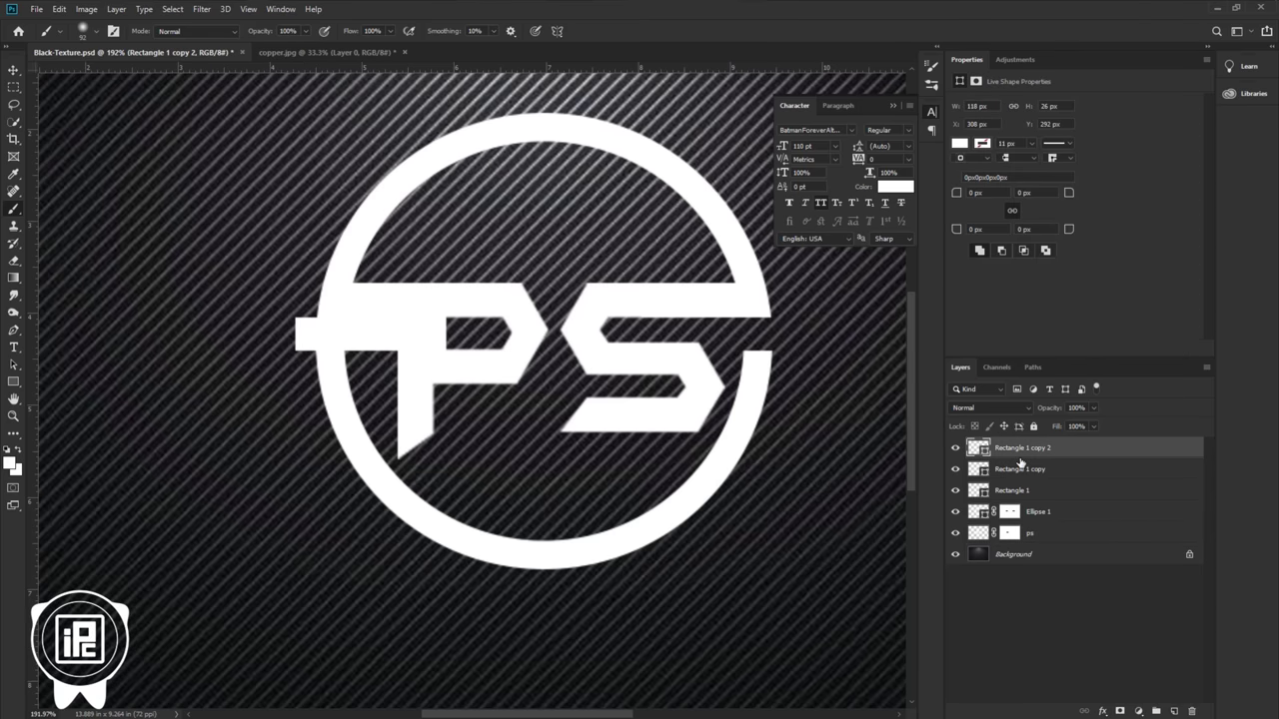
key(Delete)
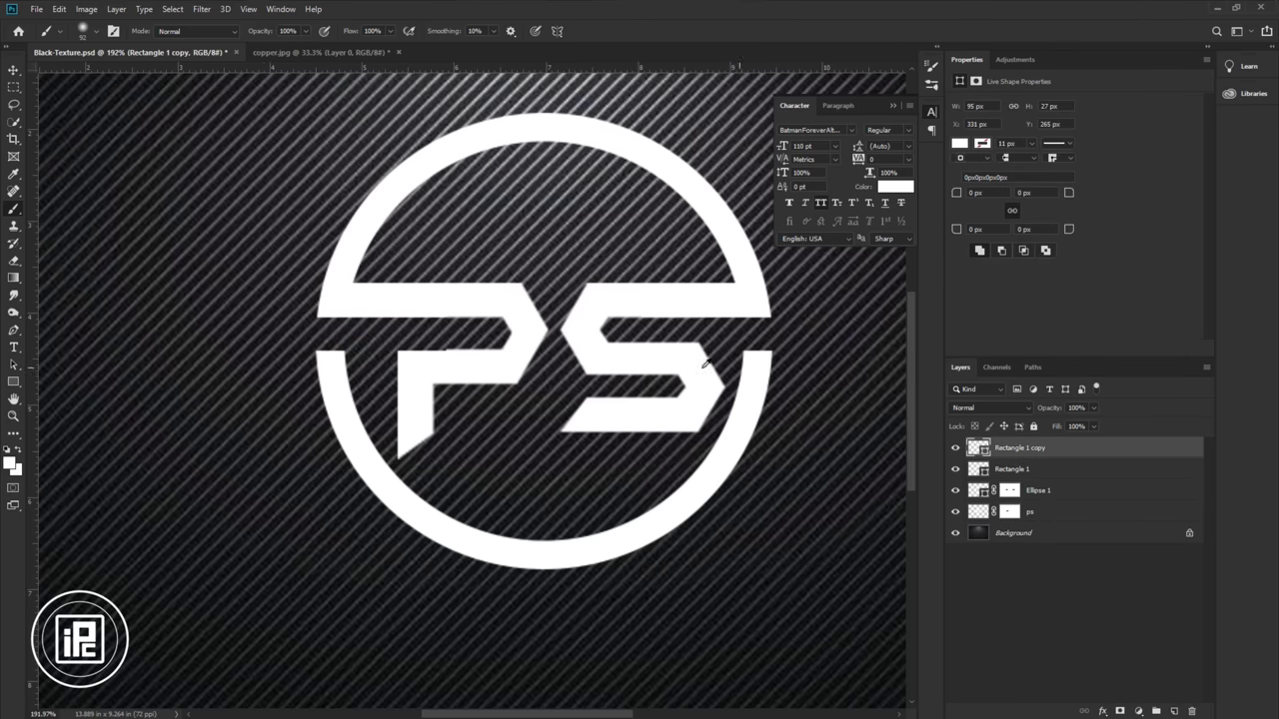
- Convert the four logo layers into one smart object and fit the canvas in the window
scroll(647, 377, down, 5)
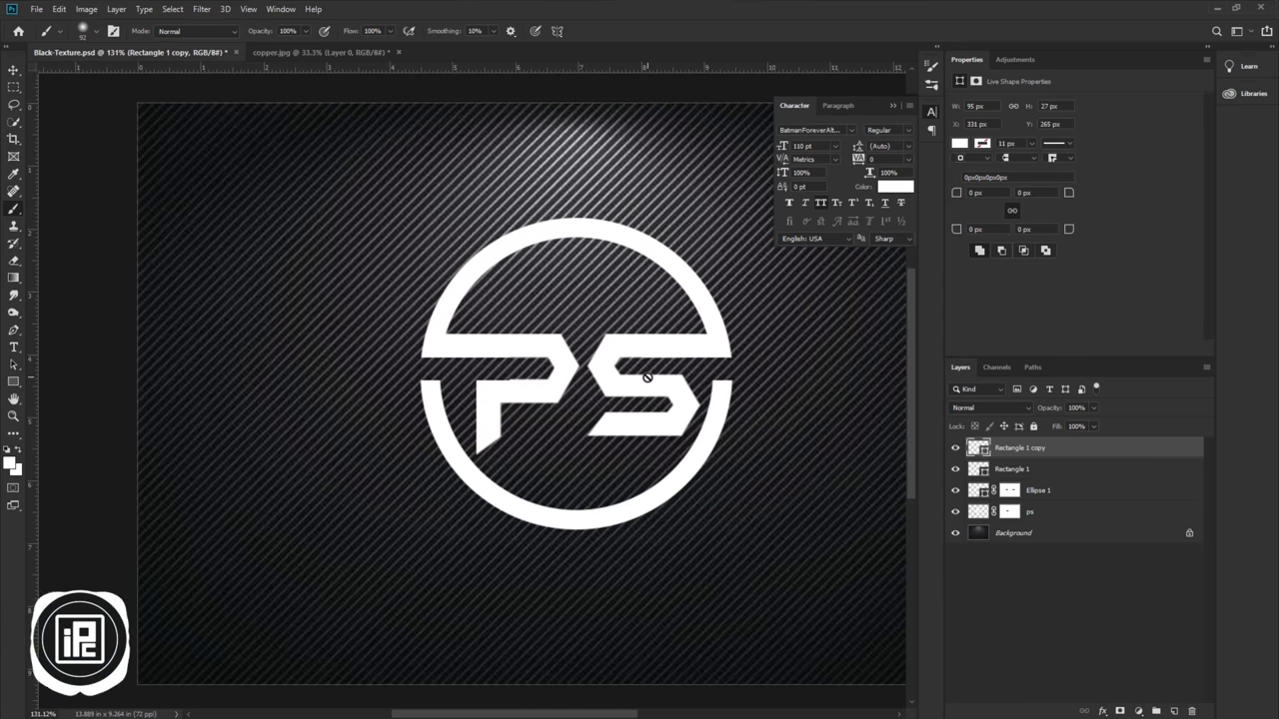
scroll(650, 356, right, 3)
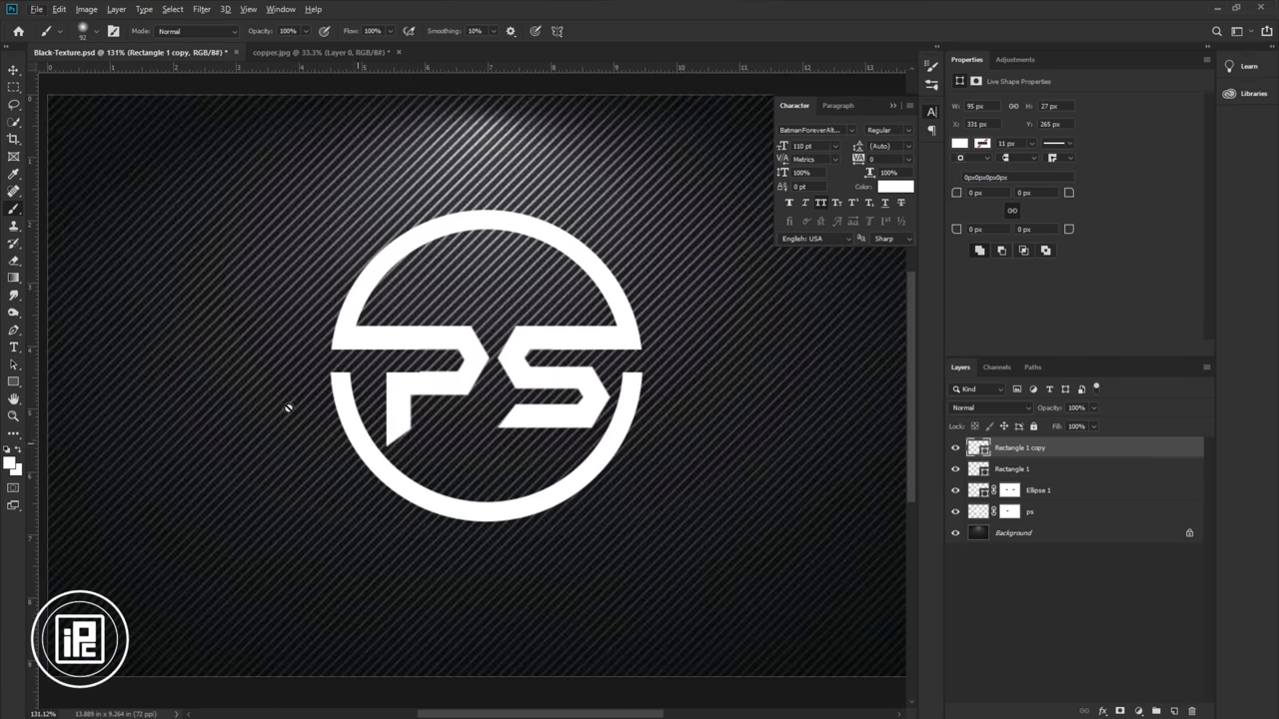
click(14, 72)
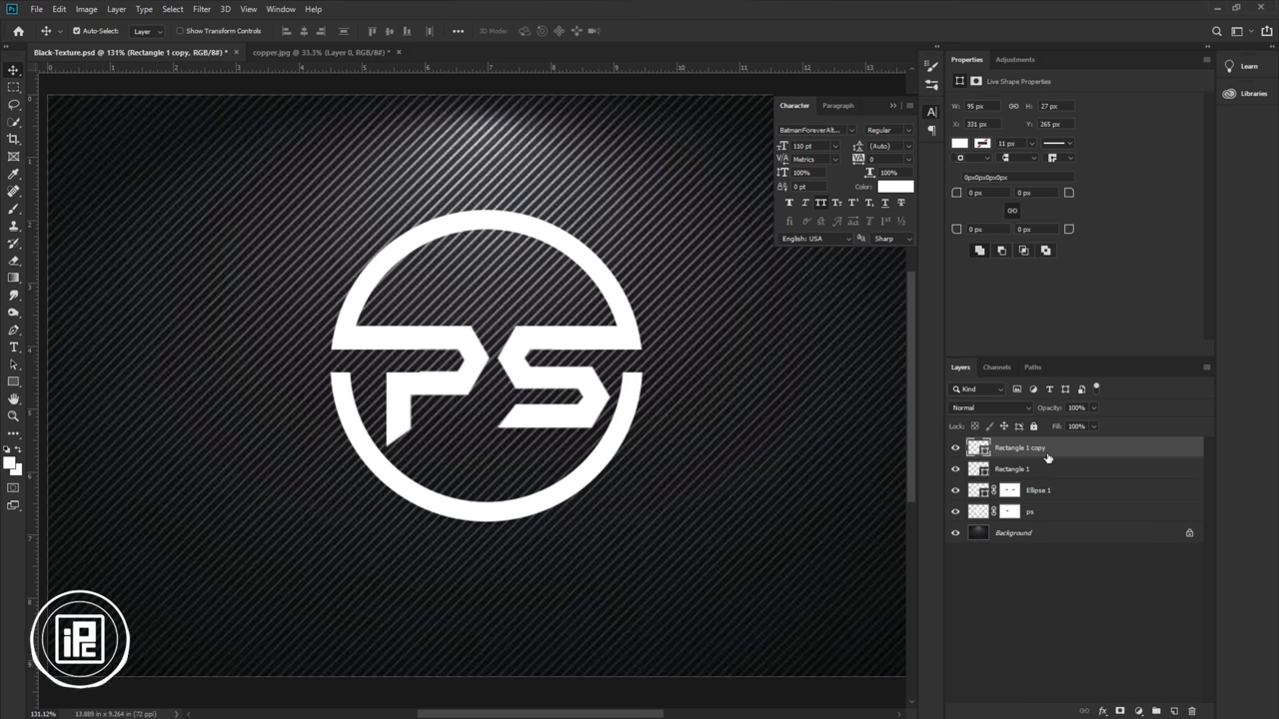
shift+click(1049, 513)
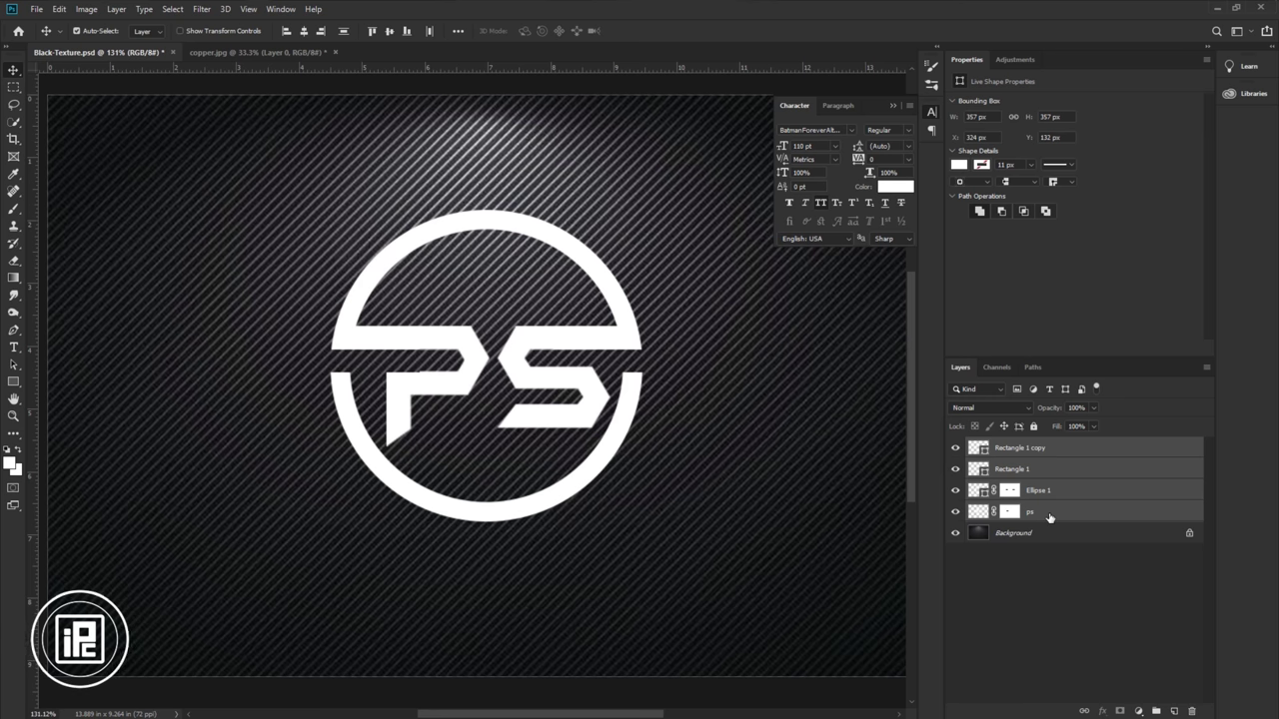
right_click(1050, 494)
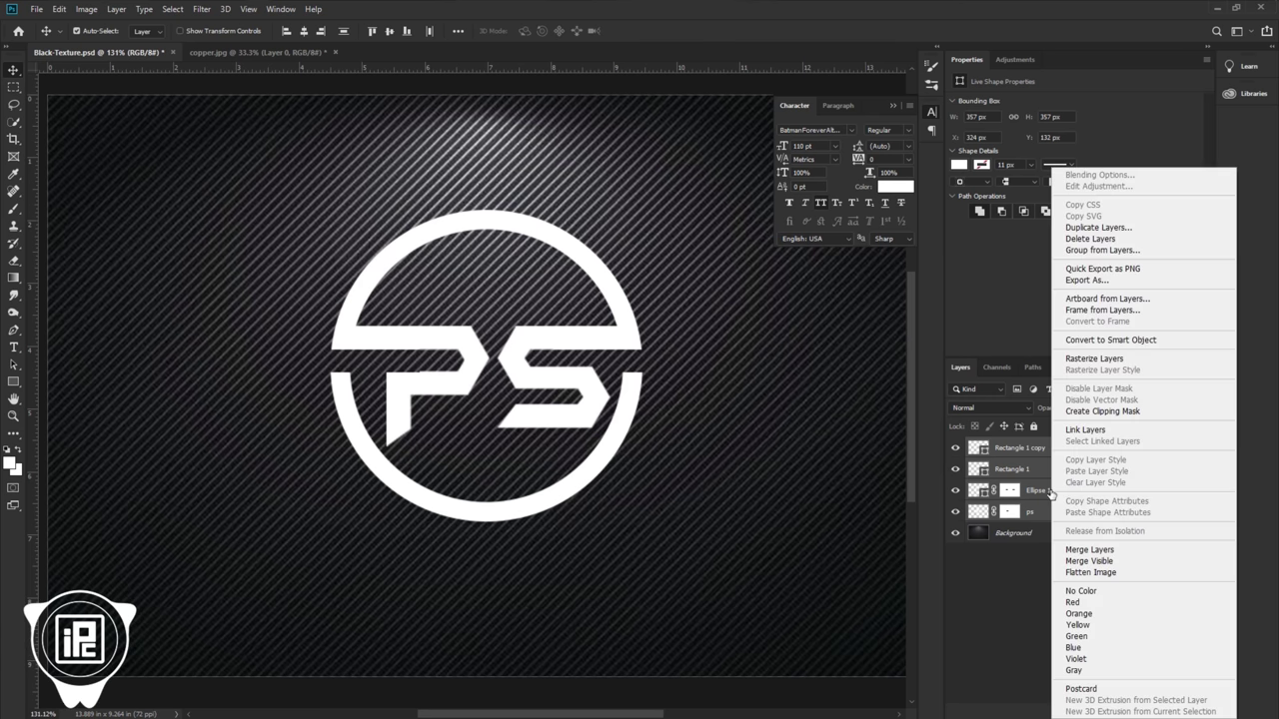
click(1116, 342)
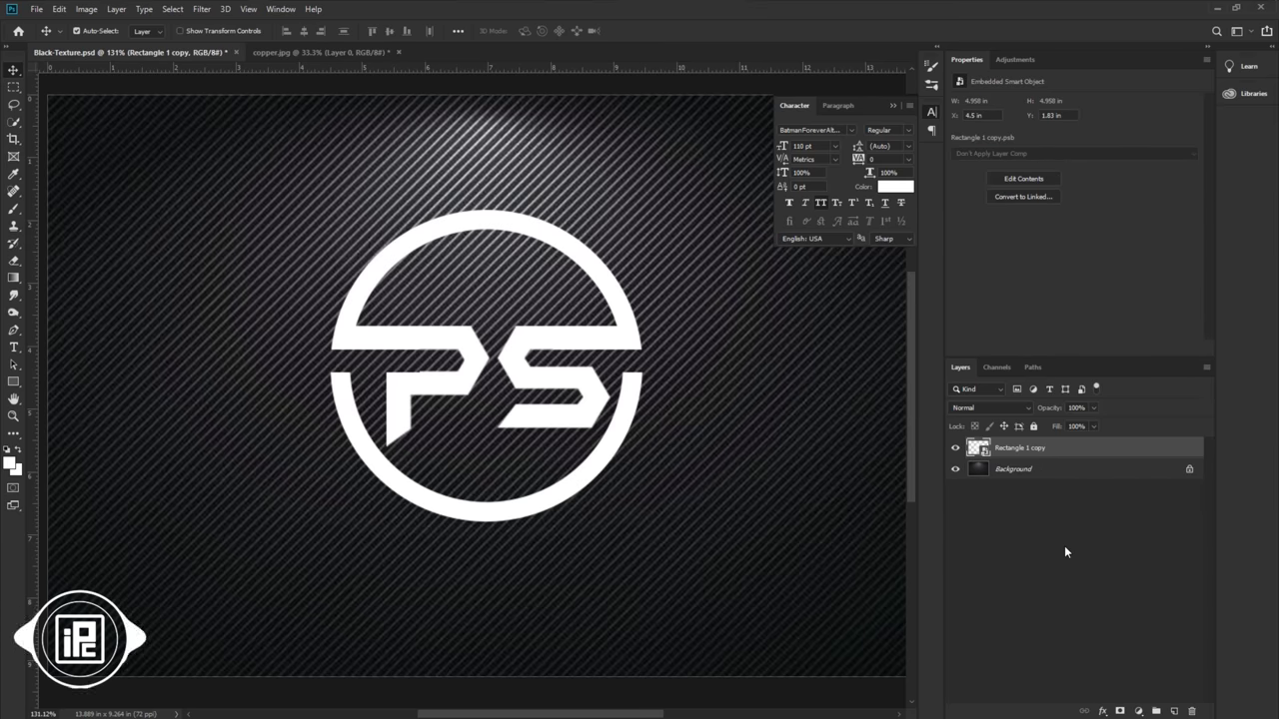
key(ctrl+0)
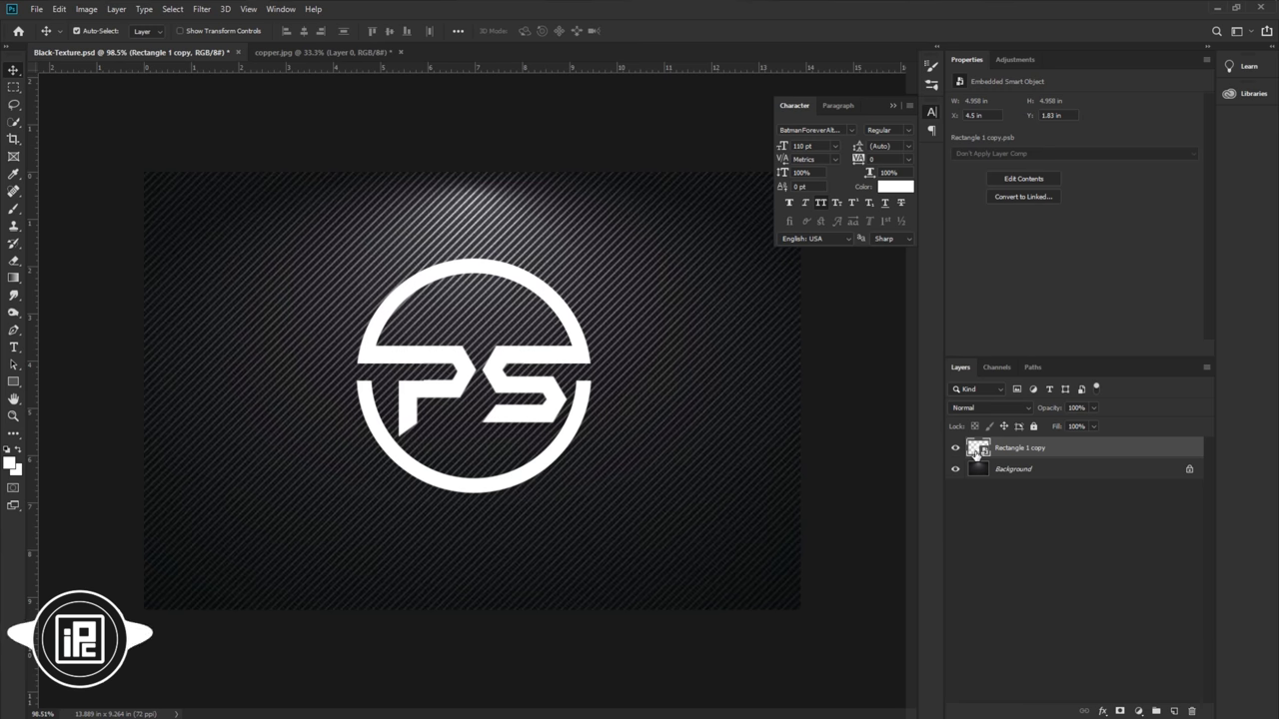
- Inspect the smart object's .psb contents, close them, and bring up copper.jpg
double_click(976, 451)
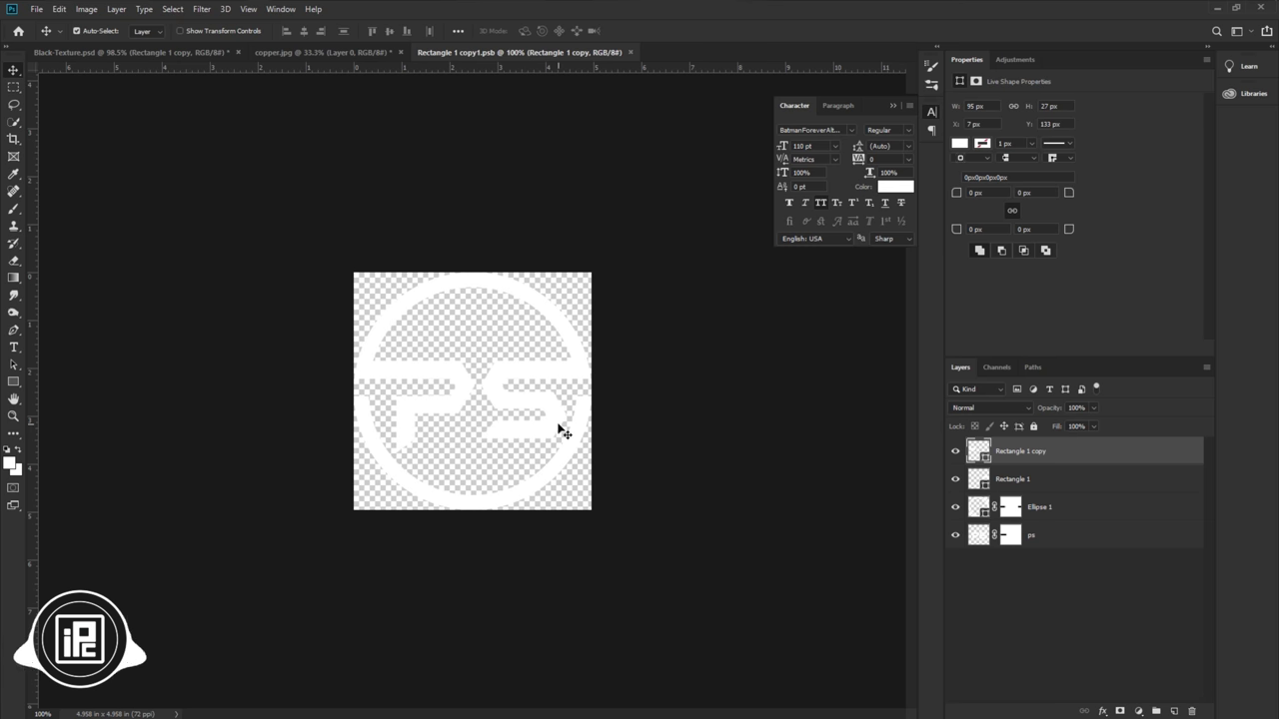
click(631, 52)
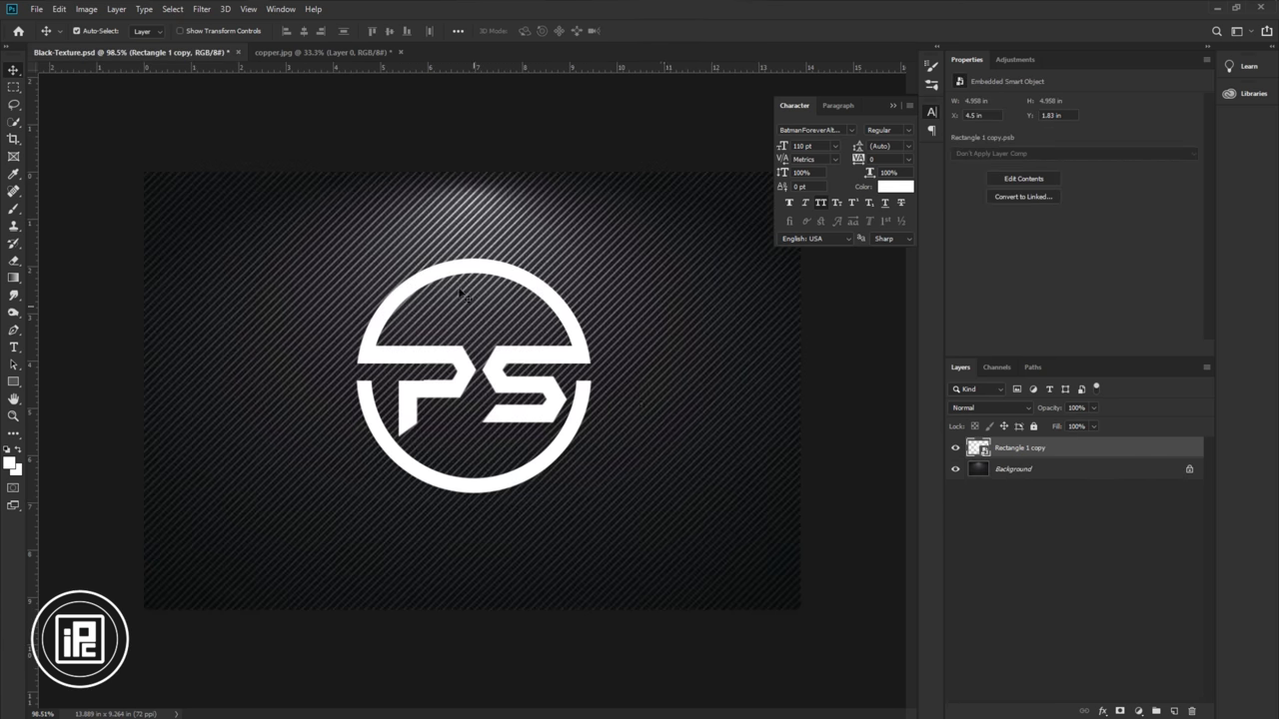
click(360, 53)
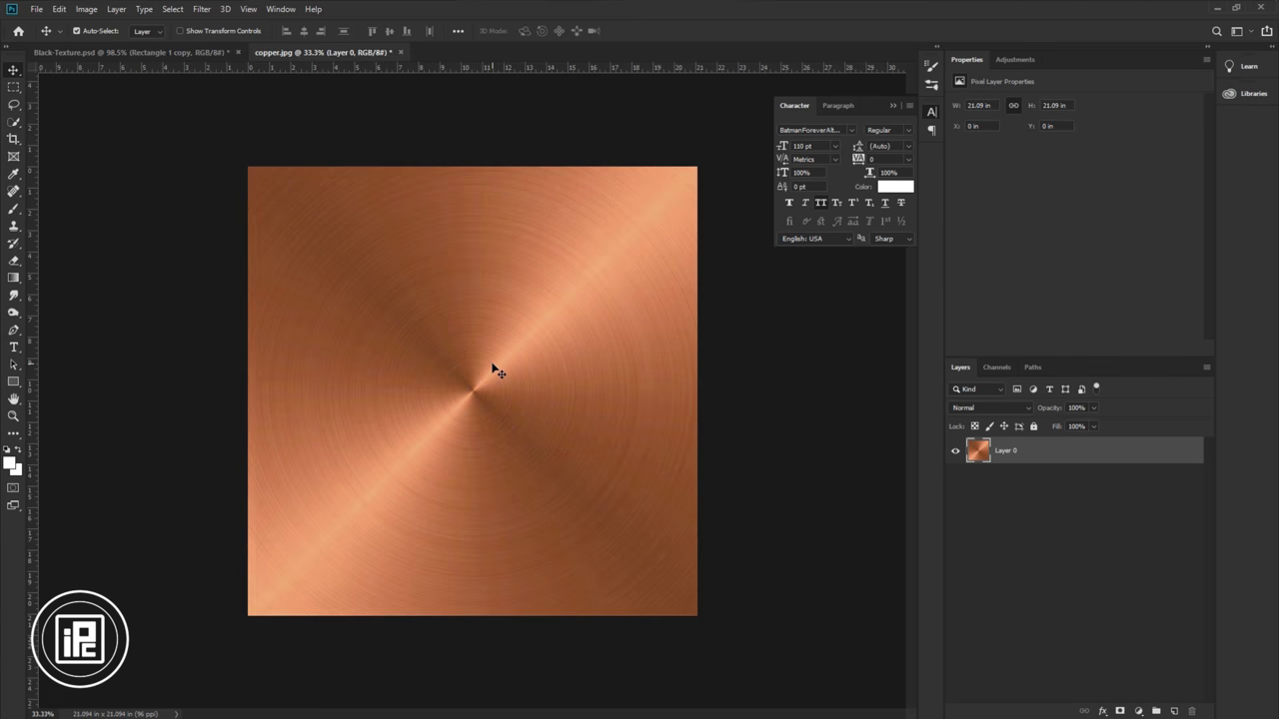
- Place copper.jpg as Layer 1, scale it over the logo, and clip it to the logo
mouse_move(511, 430)
mouse_down()
mouse_move(179, 60)
mouse_move(480, 403)
mouse_move(488, 432)
mouse_up()
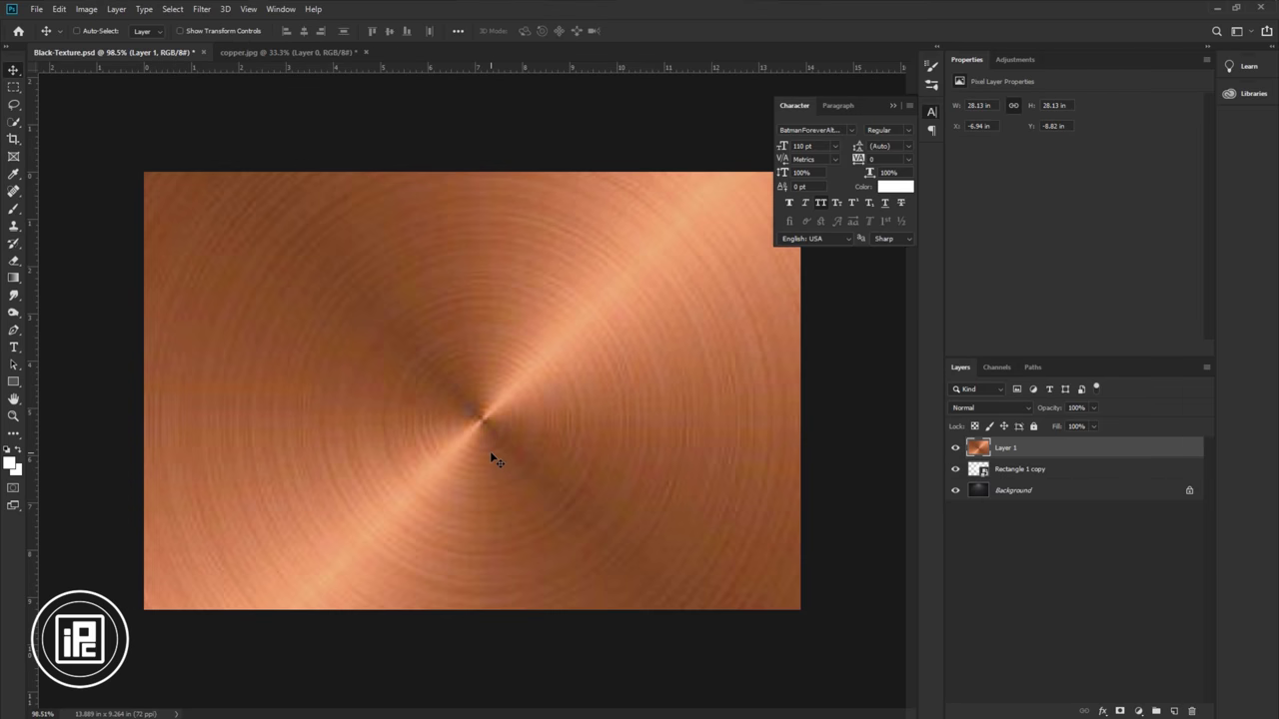
key(ctrl+t)
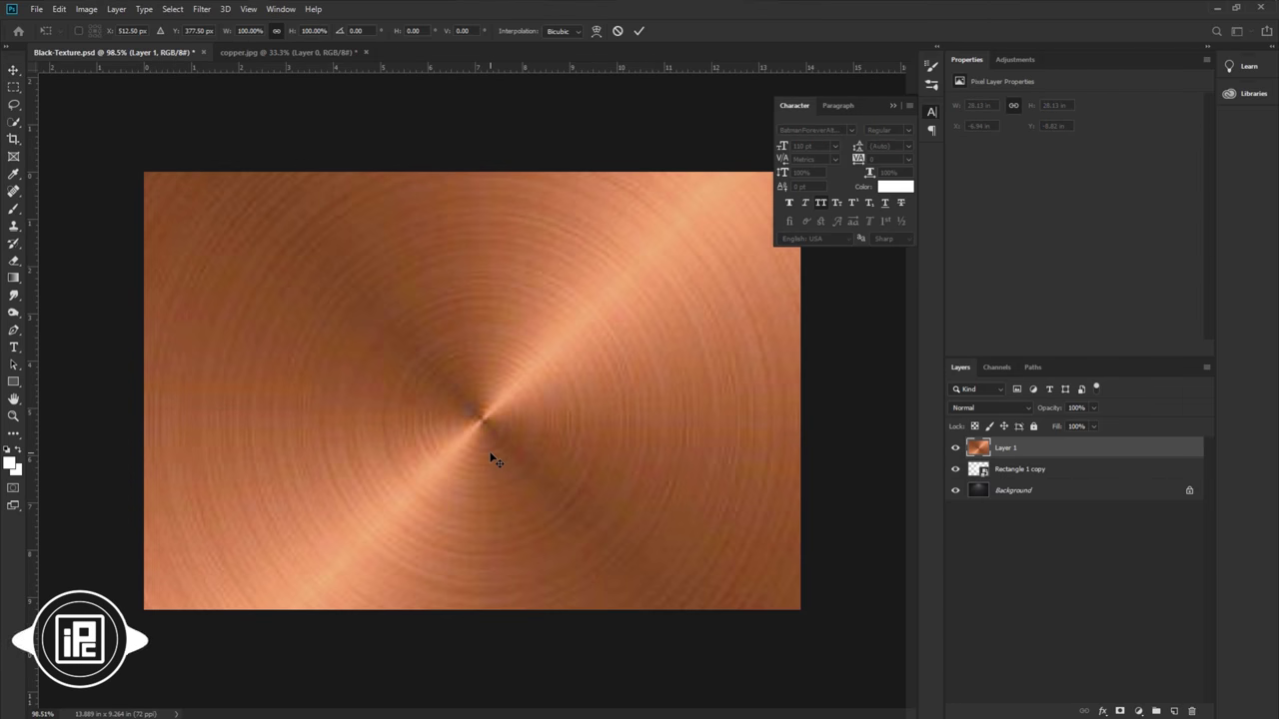
key(ctrl+0)
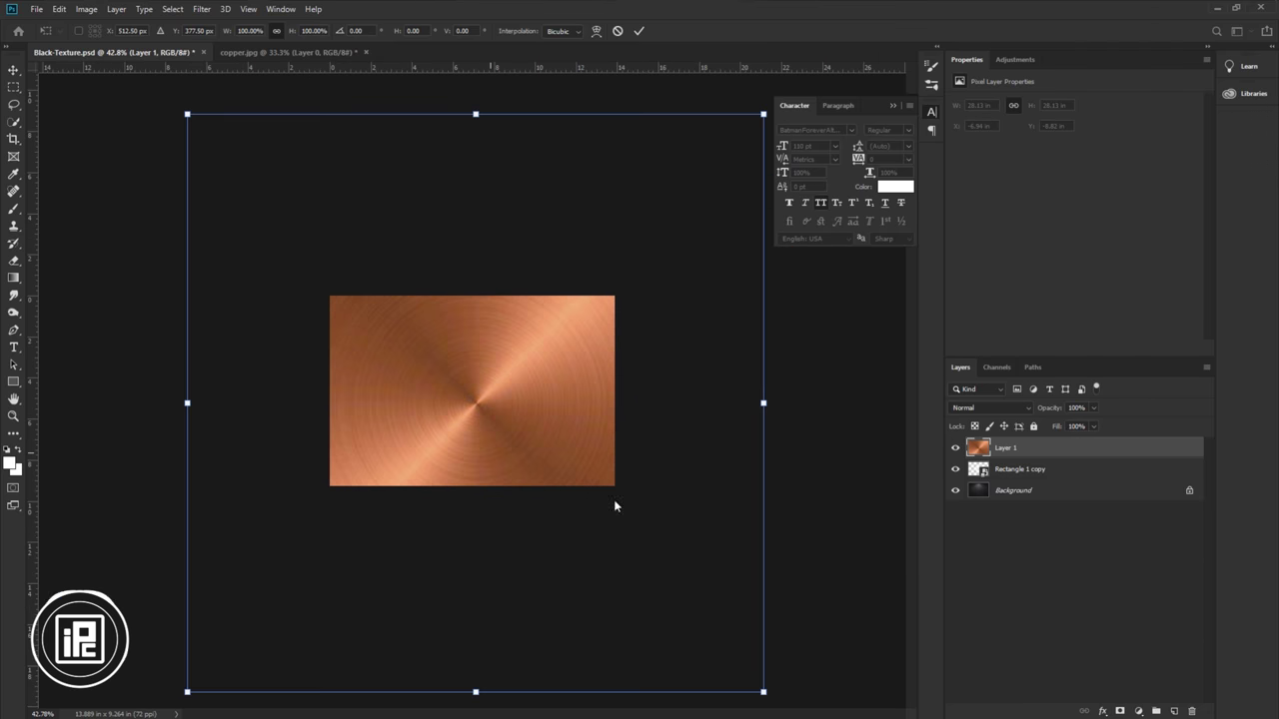
drag(763, 404, 557, 404)
drag(518, 430, 502, 399)
key(Return)
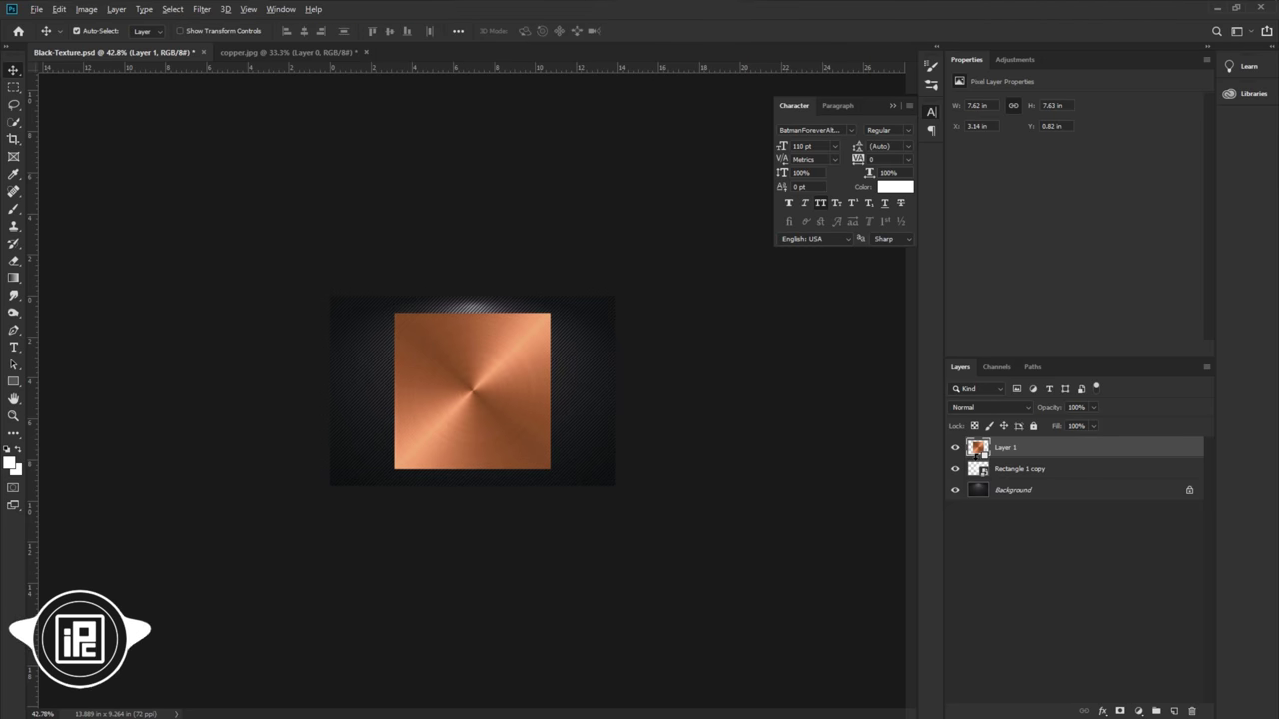
key(ctrl+alt+g)
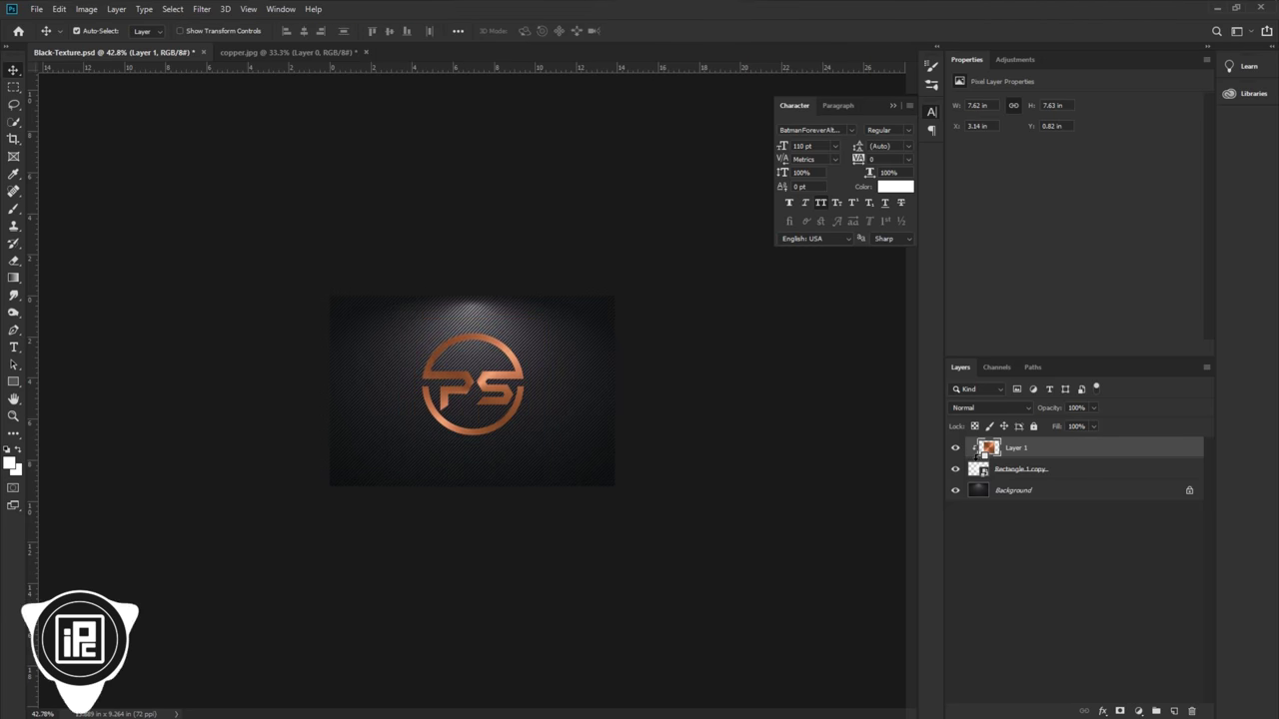
scroll(451, 409, up, 3)
scroll(452, 409, up, 3)
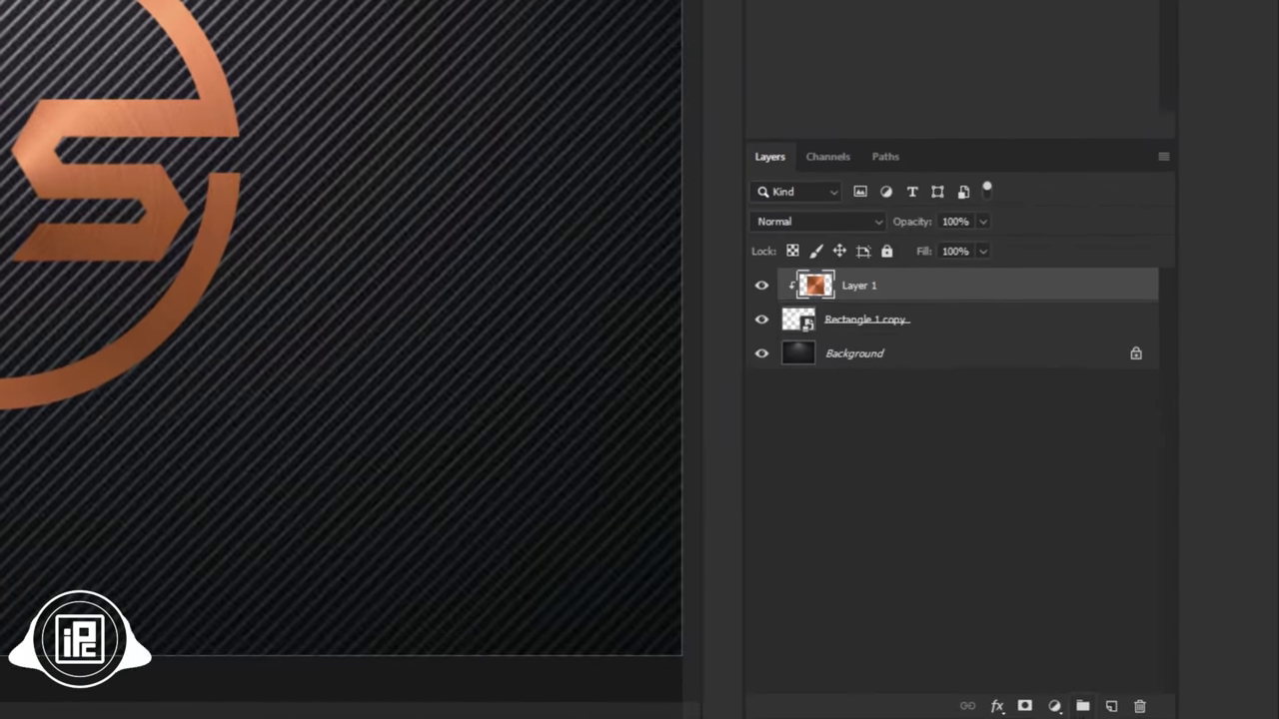
- Add a Levels adjustment clipped to the copper layer, raising midtones to 41, 2.35, 255
click(1056, 706)
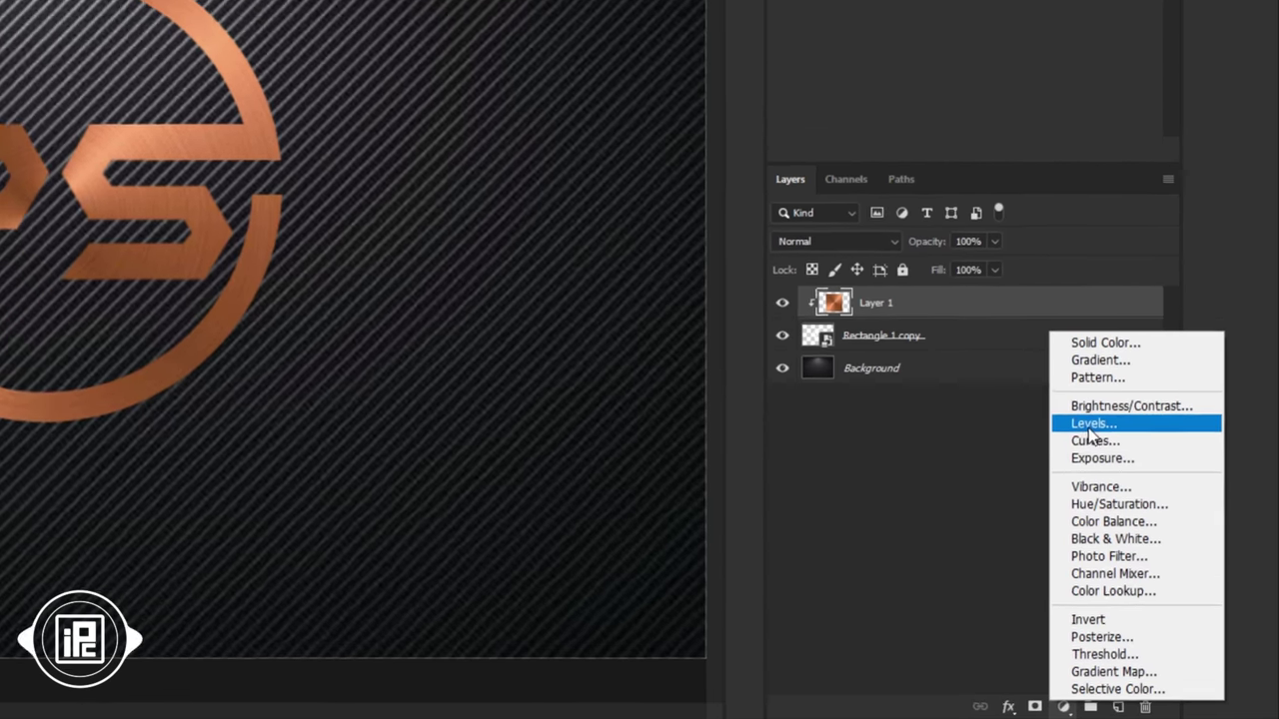
click(1085, 412)
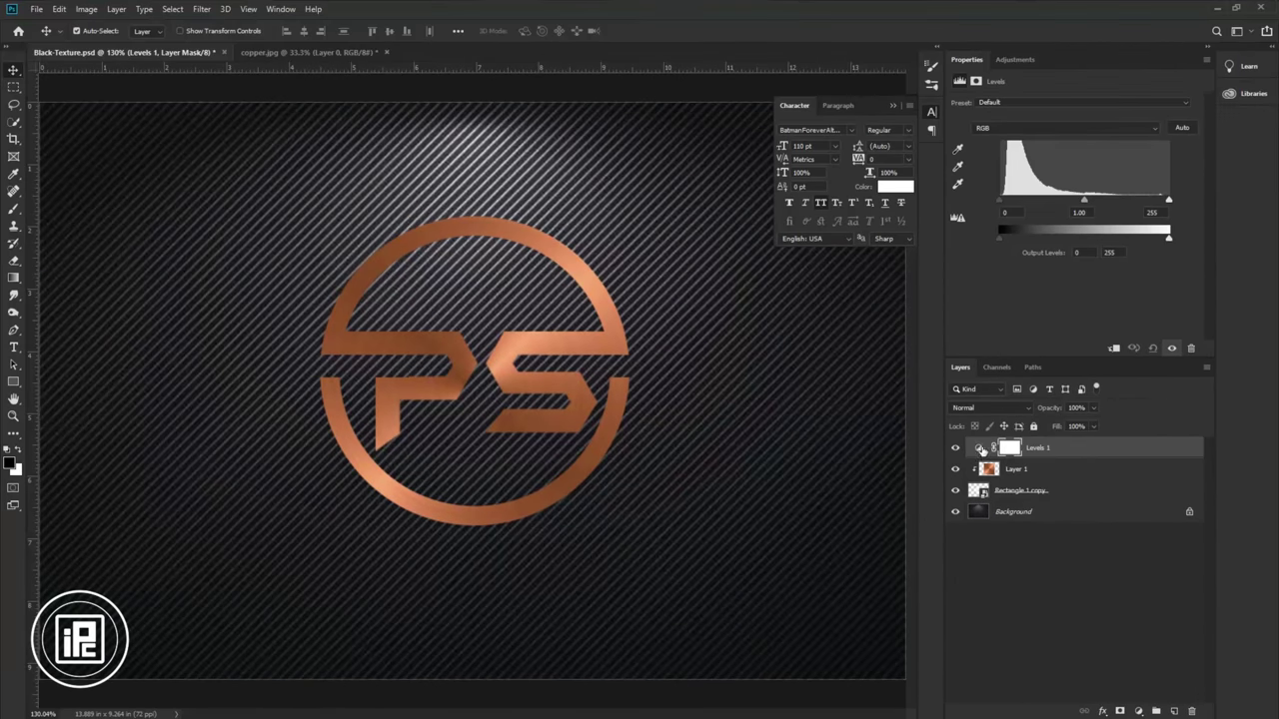
right_click(1049, 434)
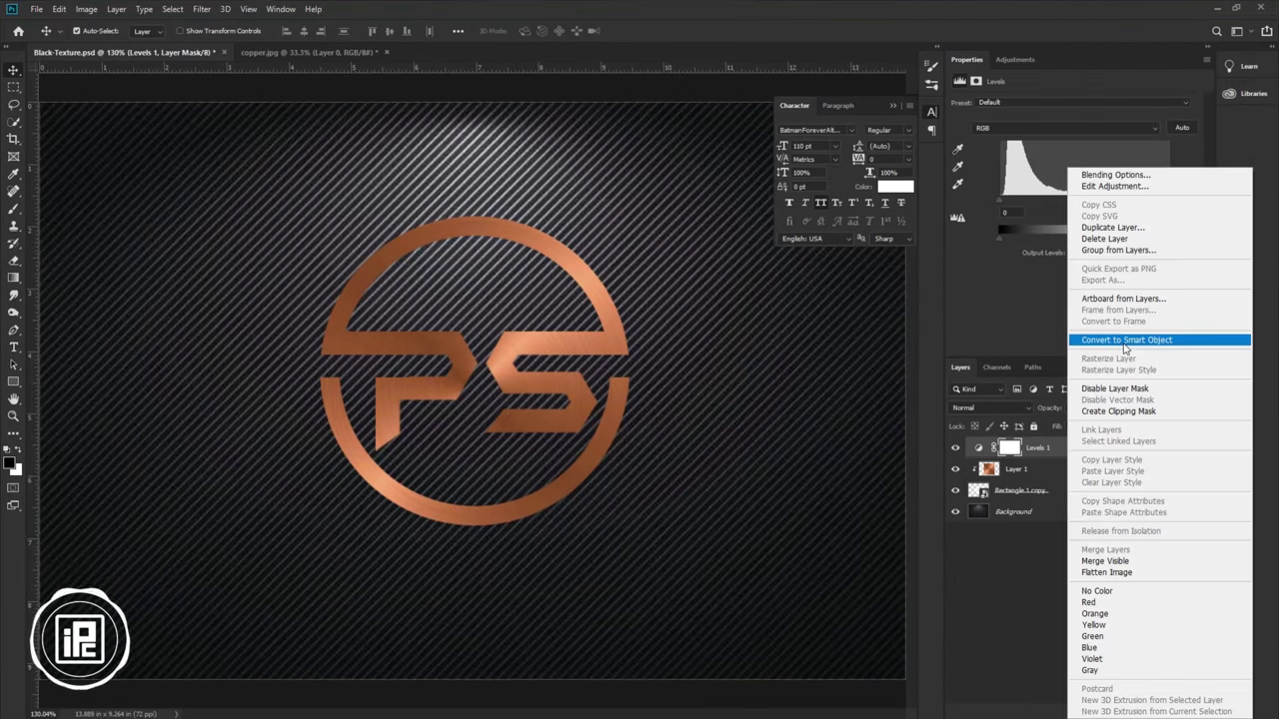
click(1123, 412)
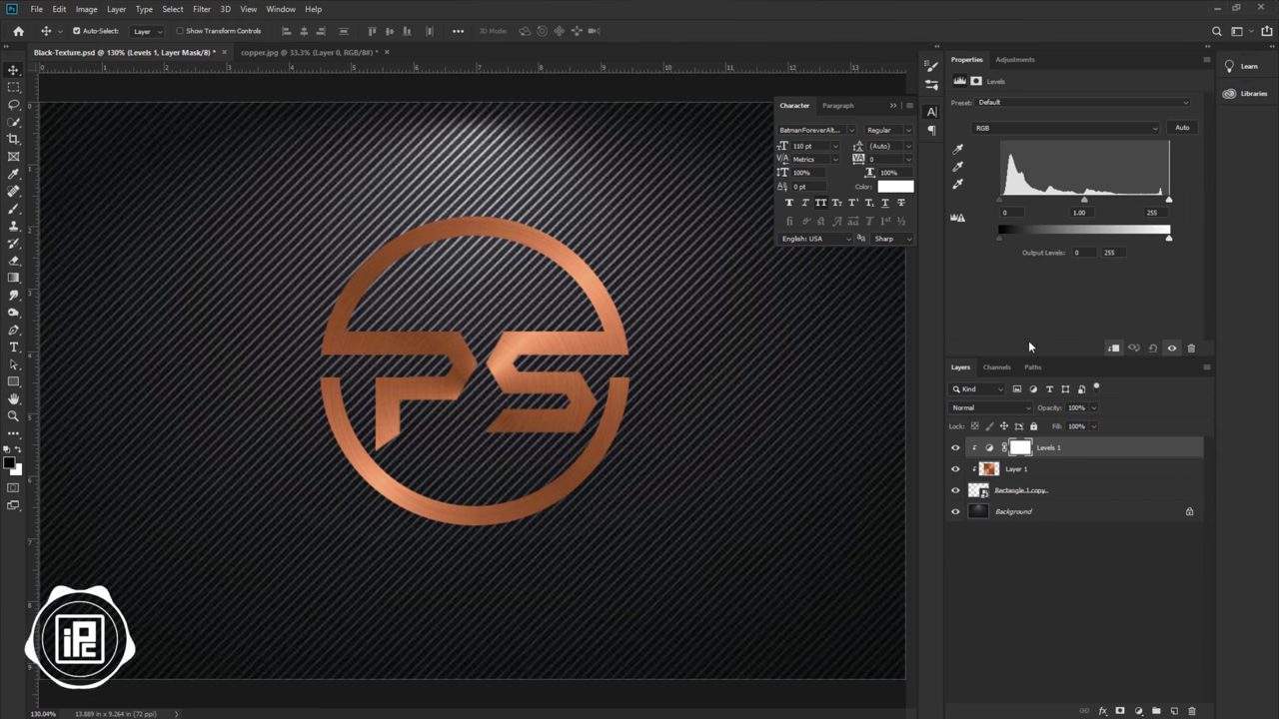
drag(1086, 201, 1030, 202)
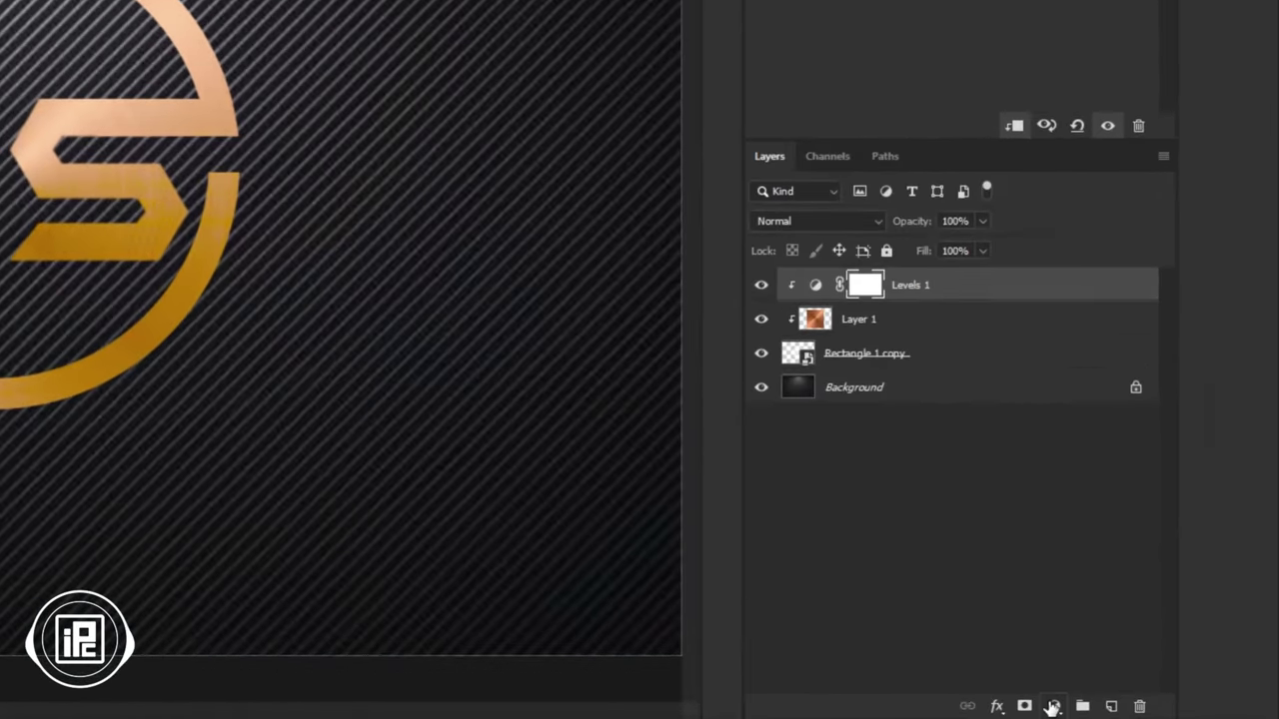
- Add a clipped Brightness/Contrast adjustment with brightness -8 and contrast 52
click(1138, 711)
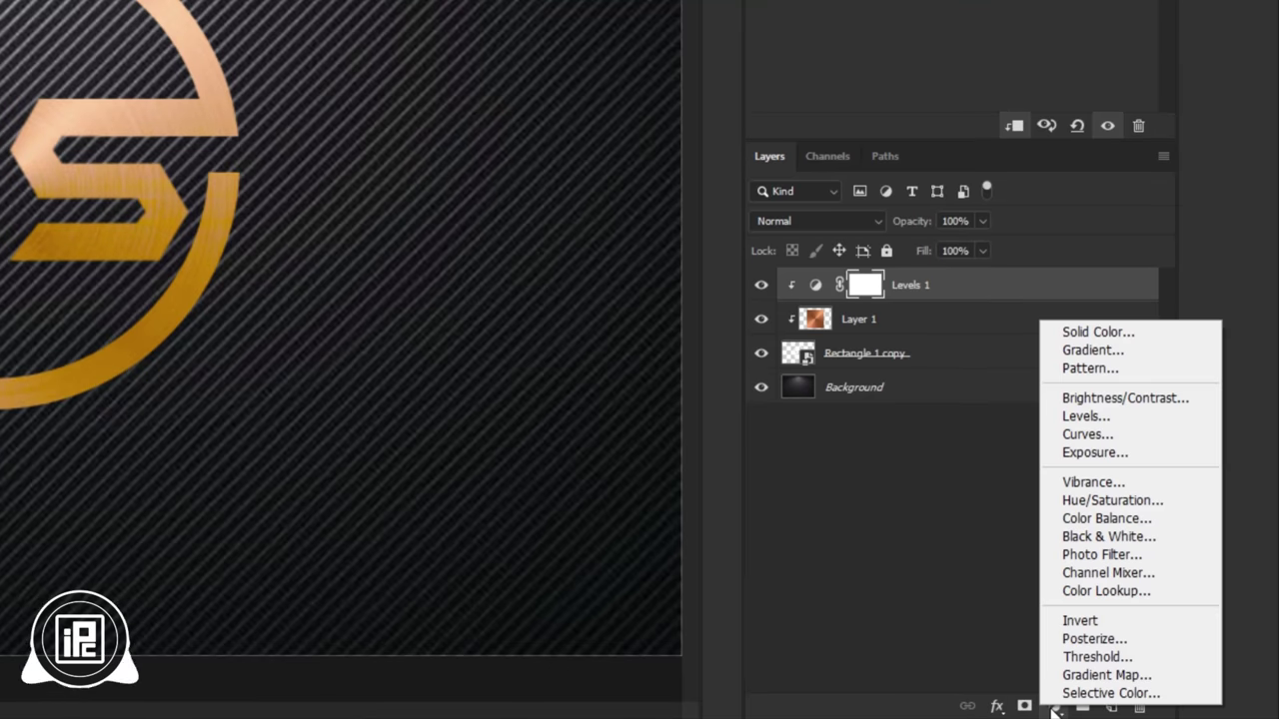
click(1109, 399)
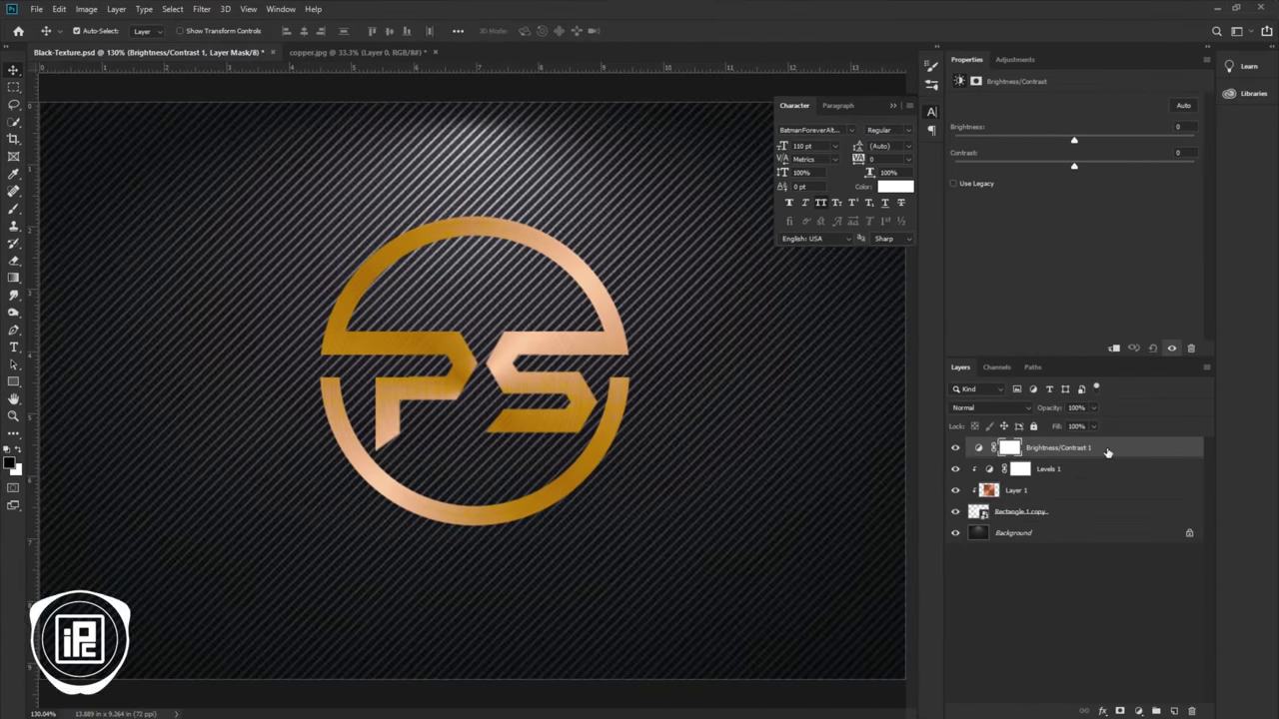
right_click(1107, 452)
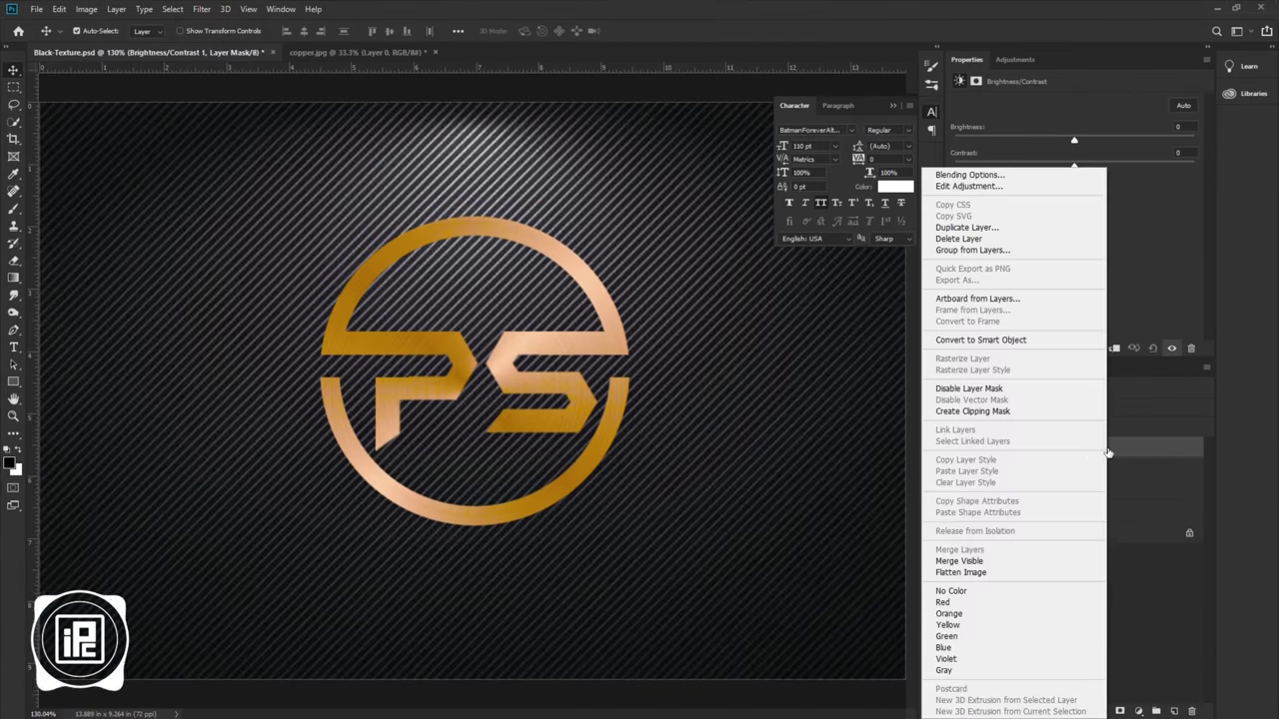
click(1013, 410)
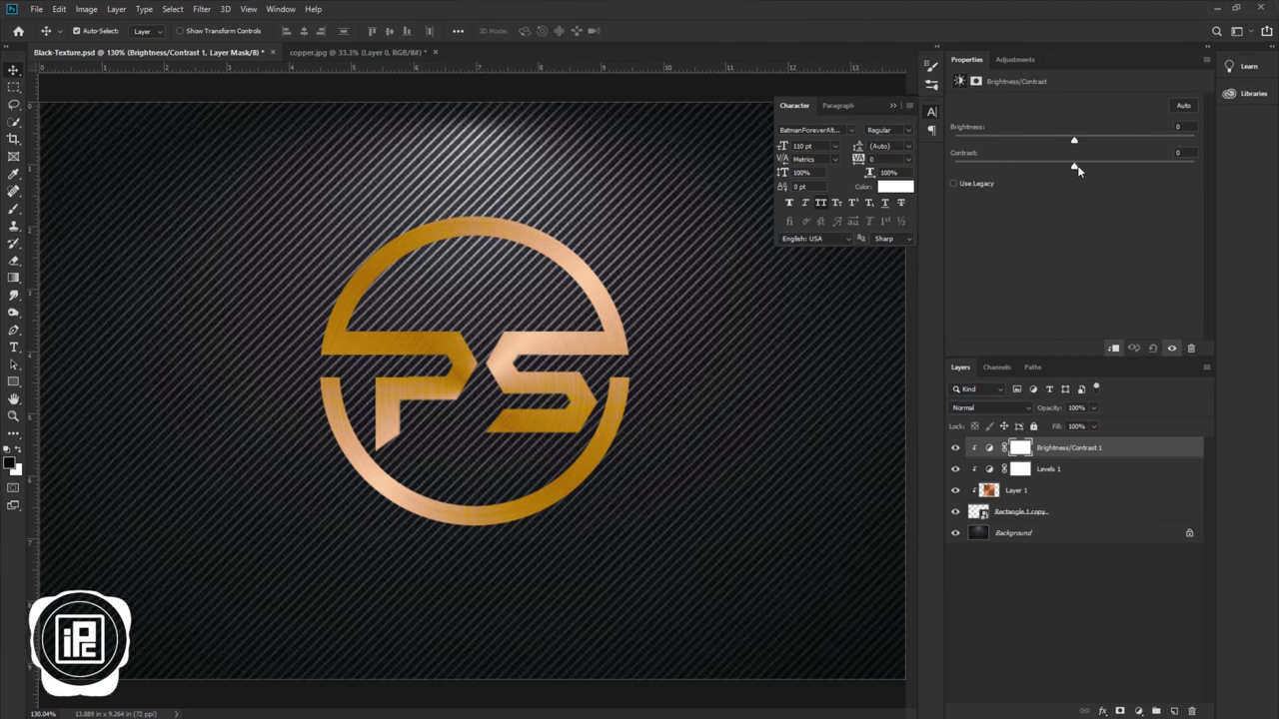
mouse_move(1133, 167)
mouse_down()
mouse_move(1067, 141)
mouse_move(1136, 166)
mouse_up()
key(ctrl+minus)
key(ctrl+plus)
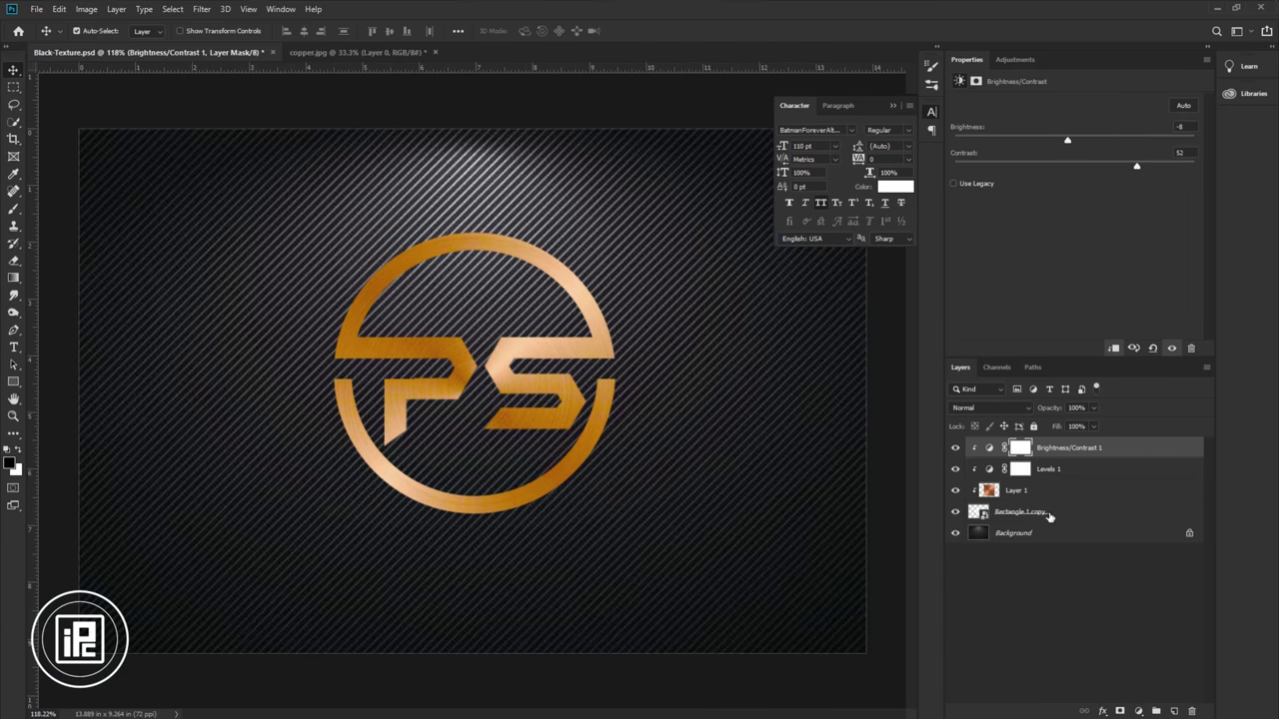
- Convert Rectangle 1 copy through Brightness/Contrast 1 into a single smart object
click(1066, 511)
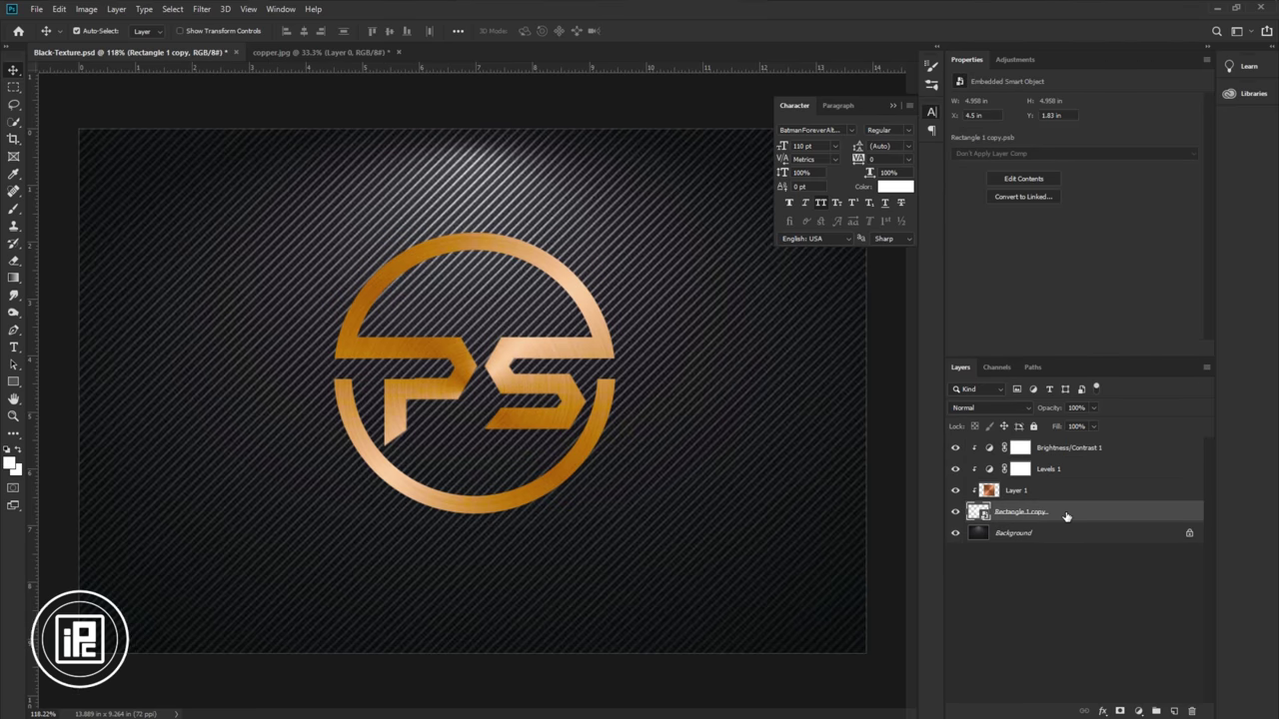
shift+click(1084, 455)
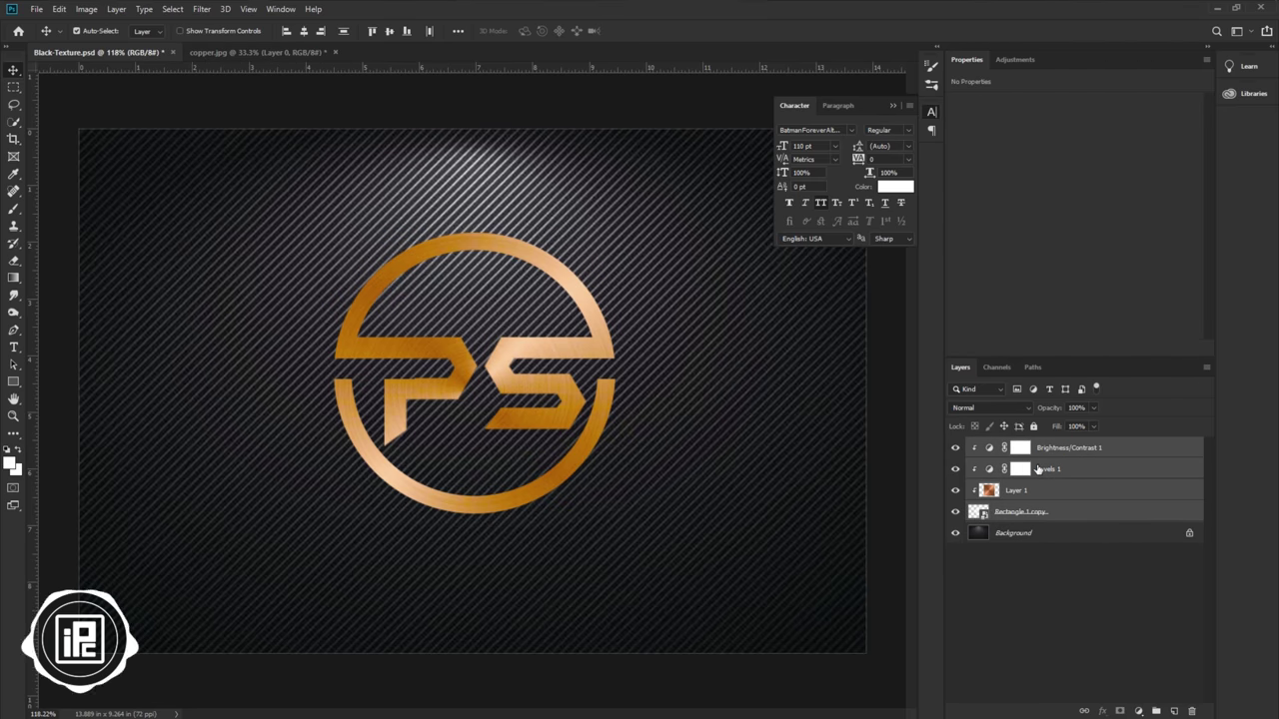
right_click(1039, 469)
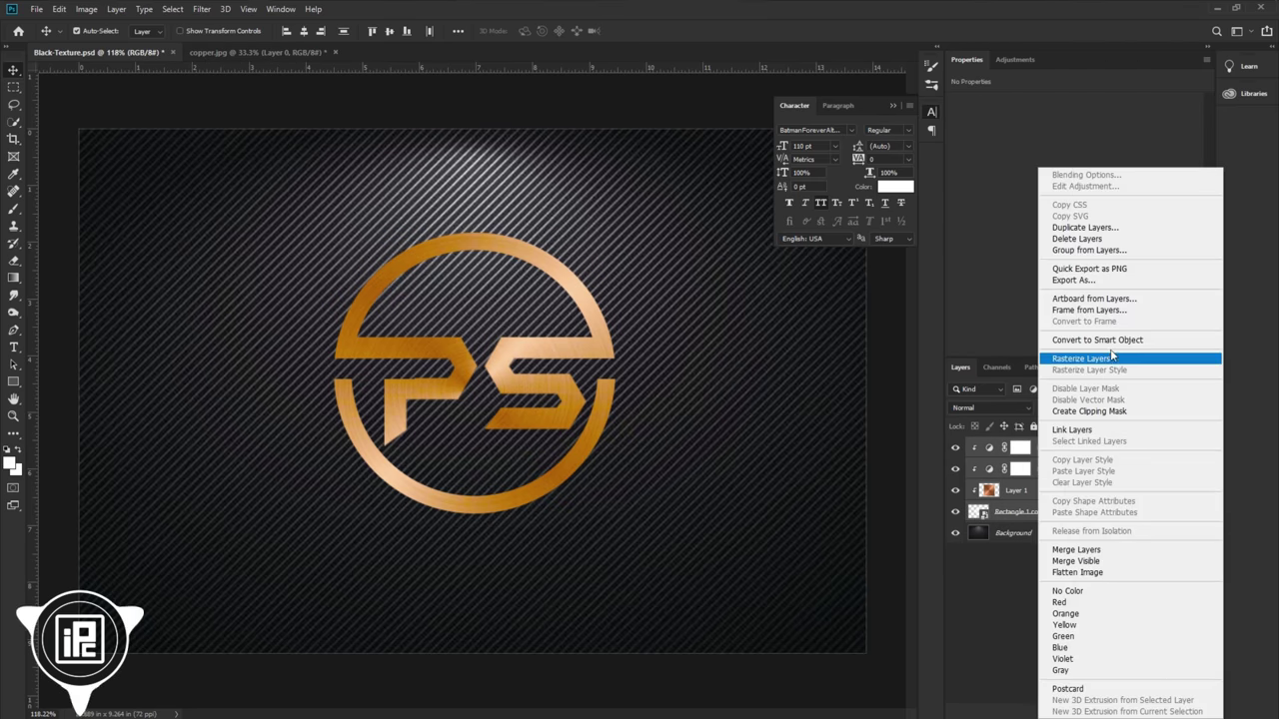
click(1106, 342)
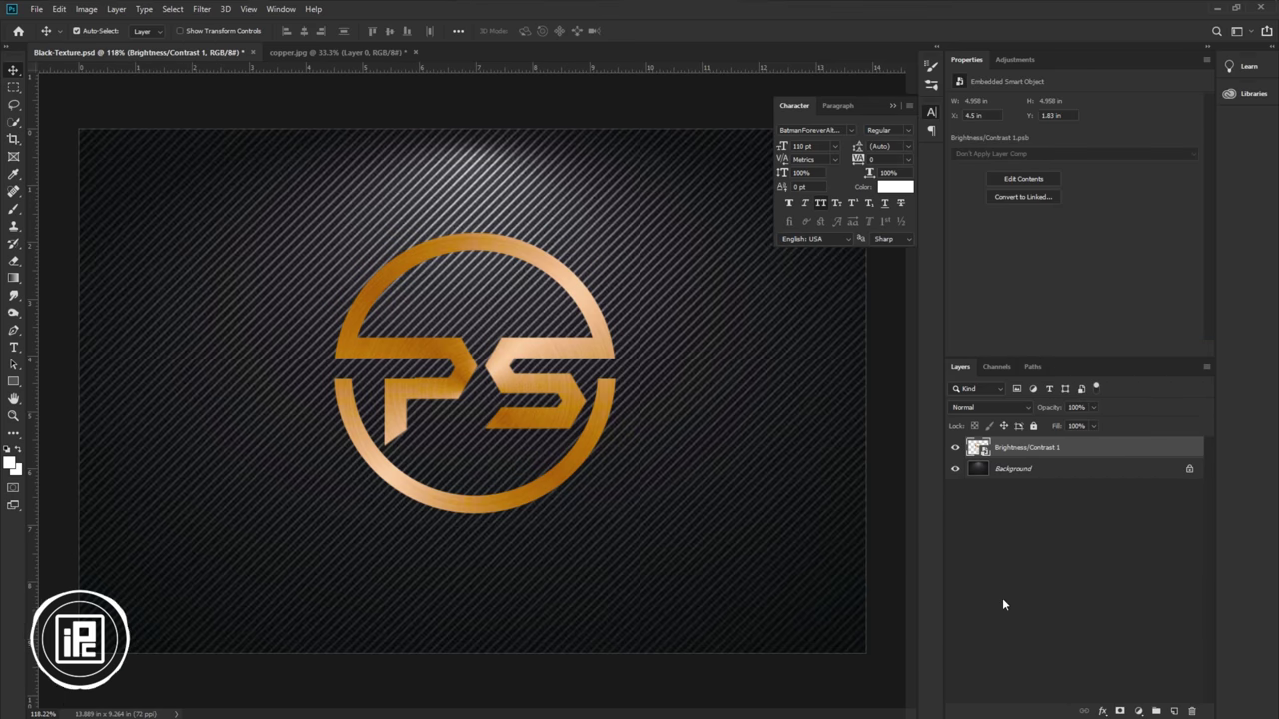
key(ctrl+minus)
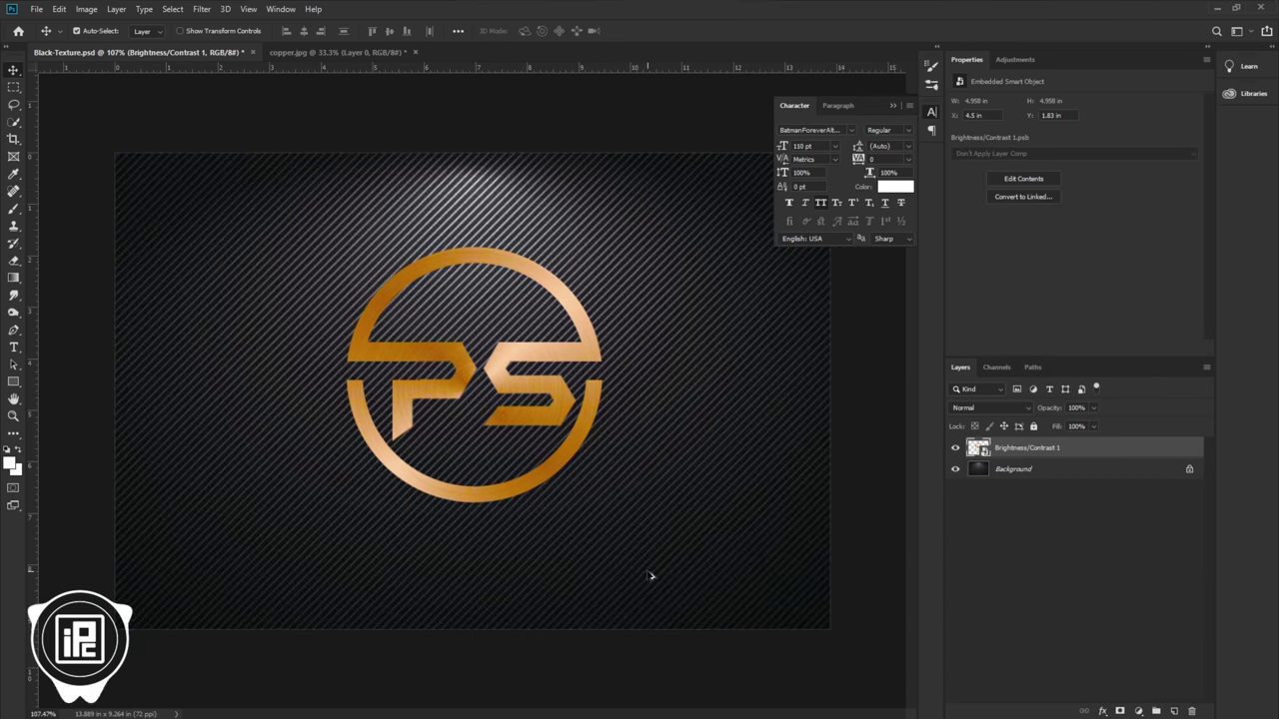
- Give the logo smart object a drop shadow at a 90° angle with adjusted opacity
double_click(1081, 453)
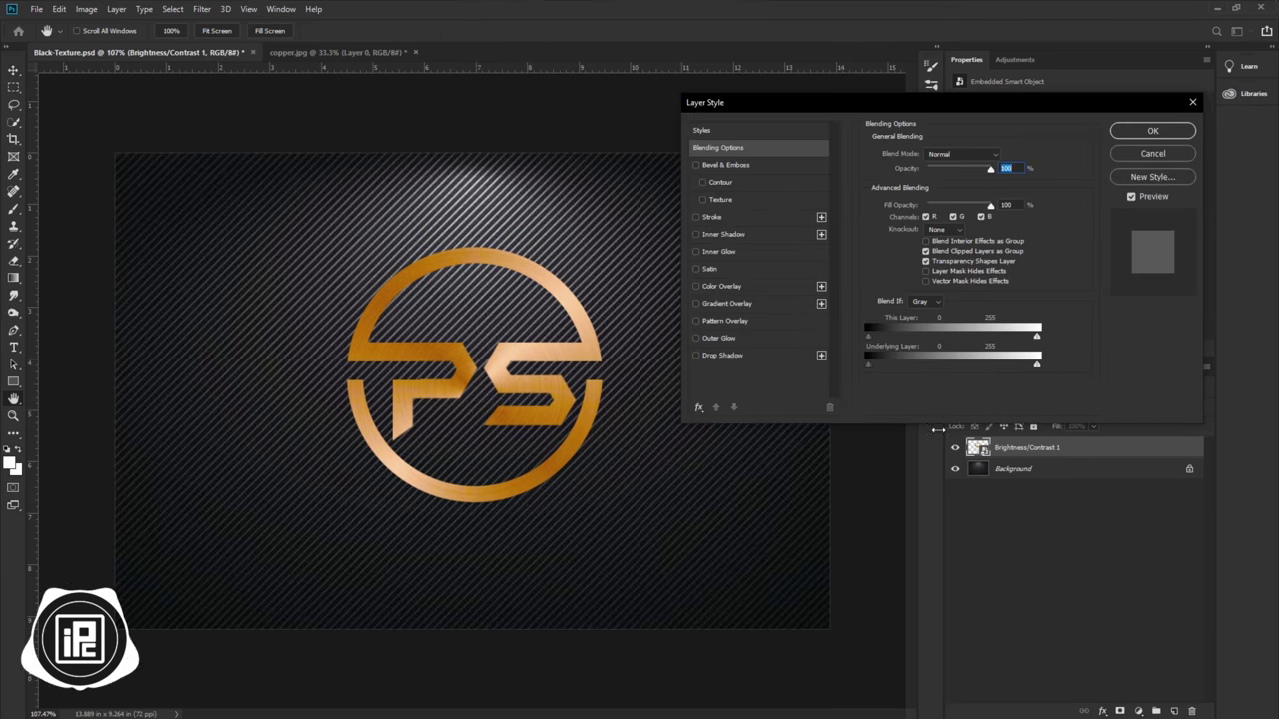
click(1138, 155)
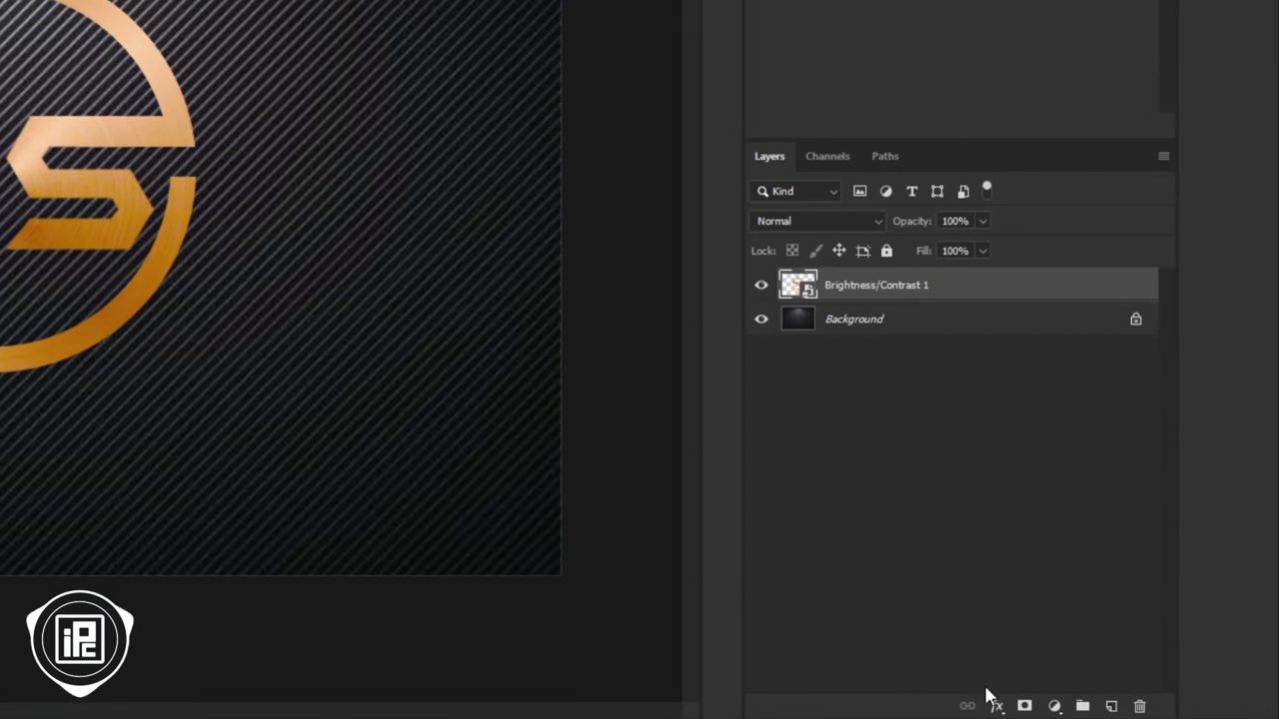
click(1036, 707)
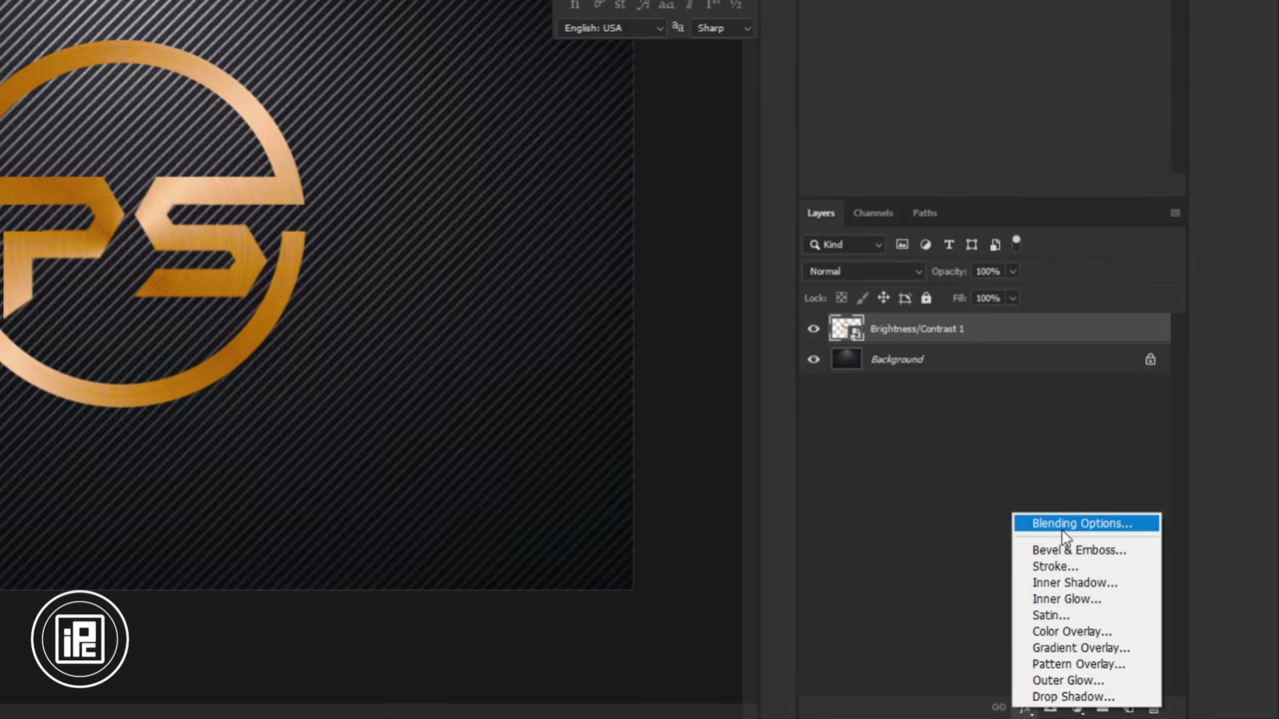
click(1049, 501)
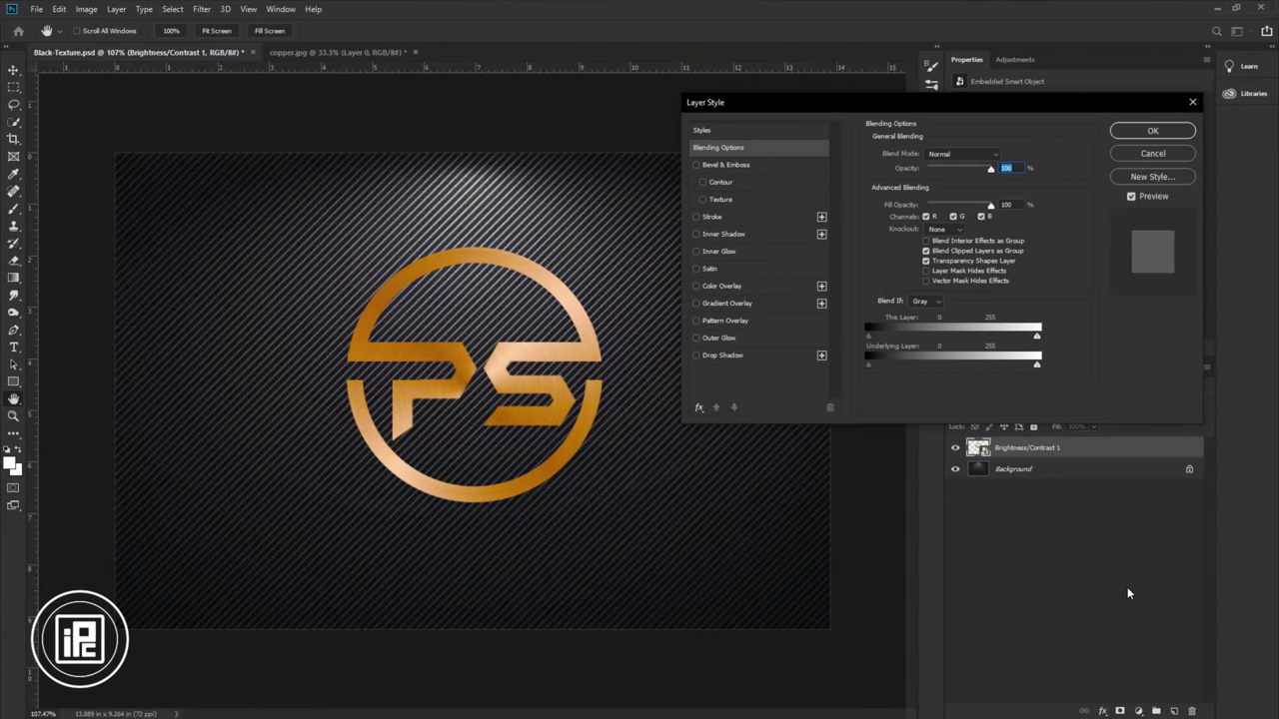
click(722, 355)
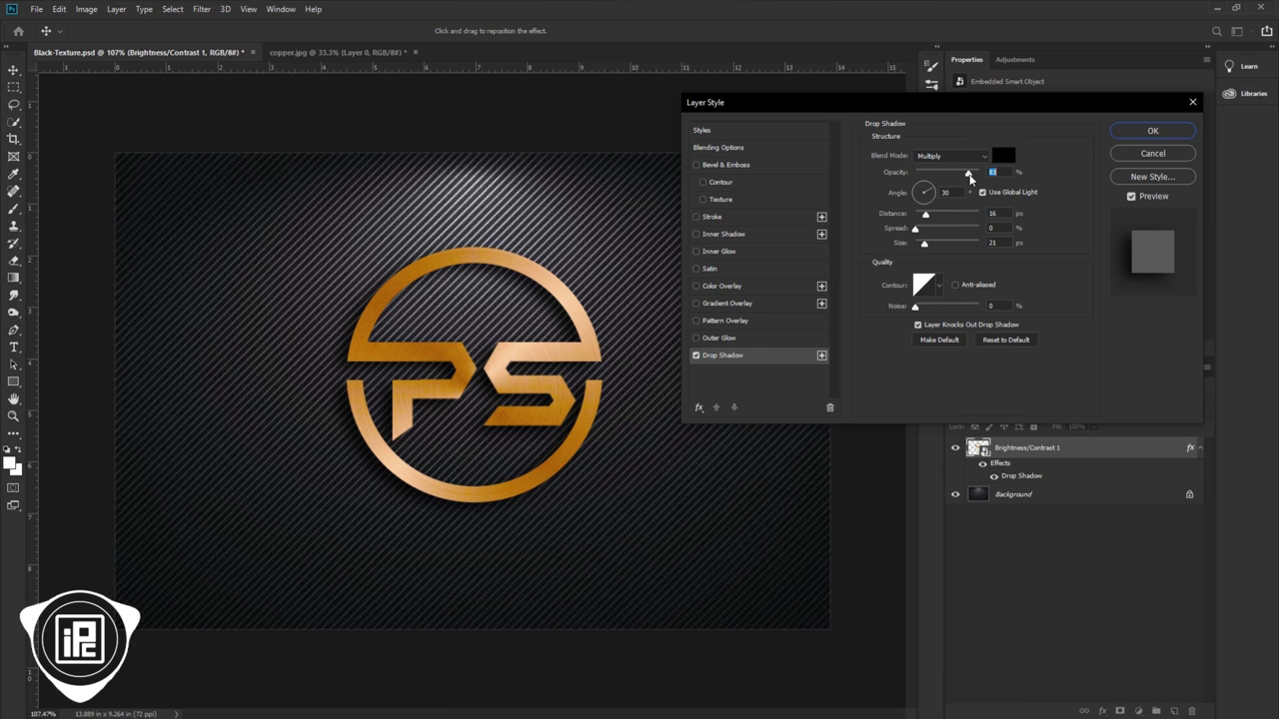
click(925, 189)
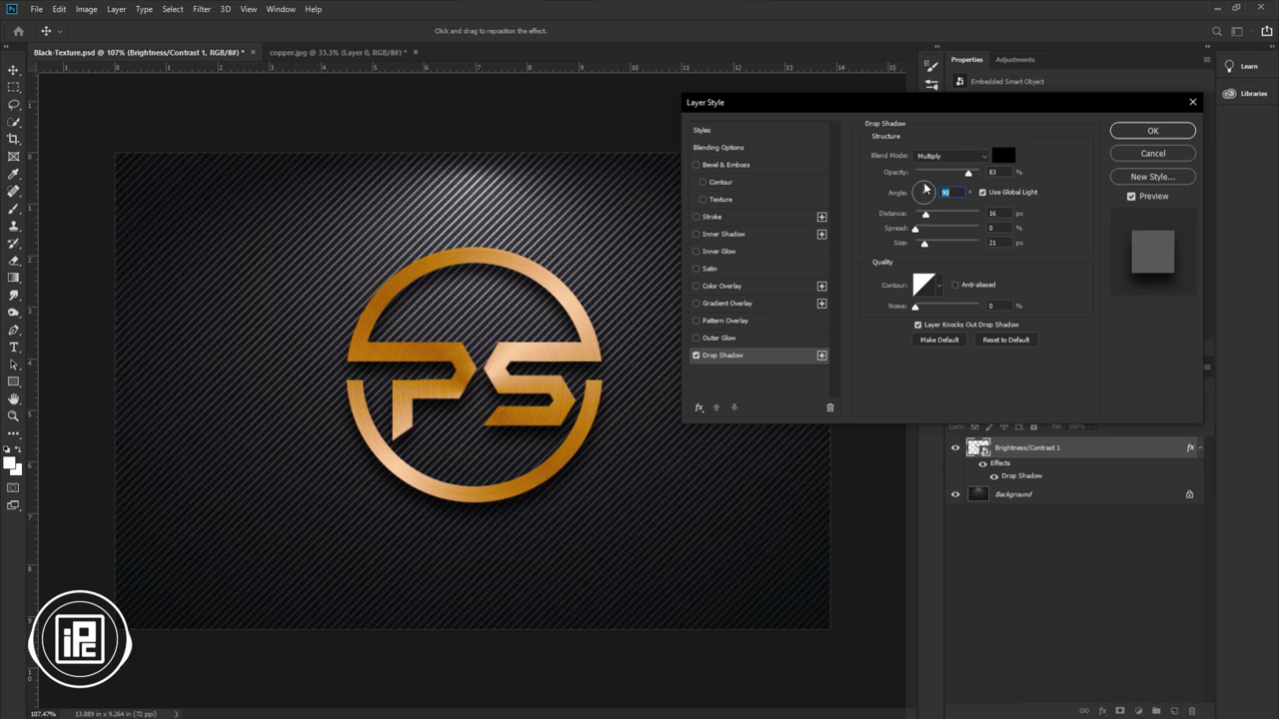
mouse_move(968, 173)
mouse_down()
mouse_move(986, 175)
mouse_move(967, 180)
mouse_up()
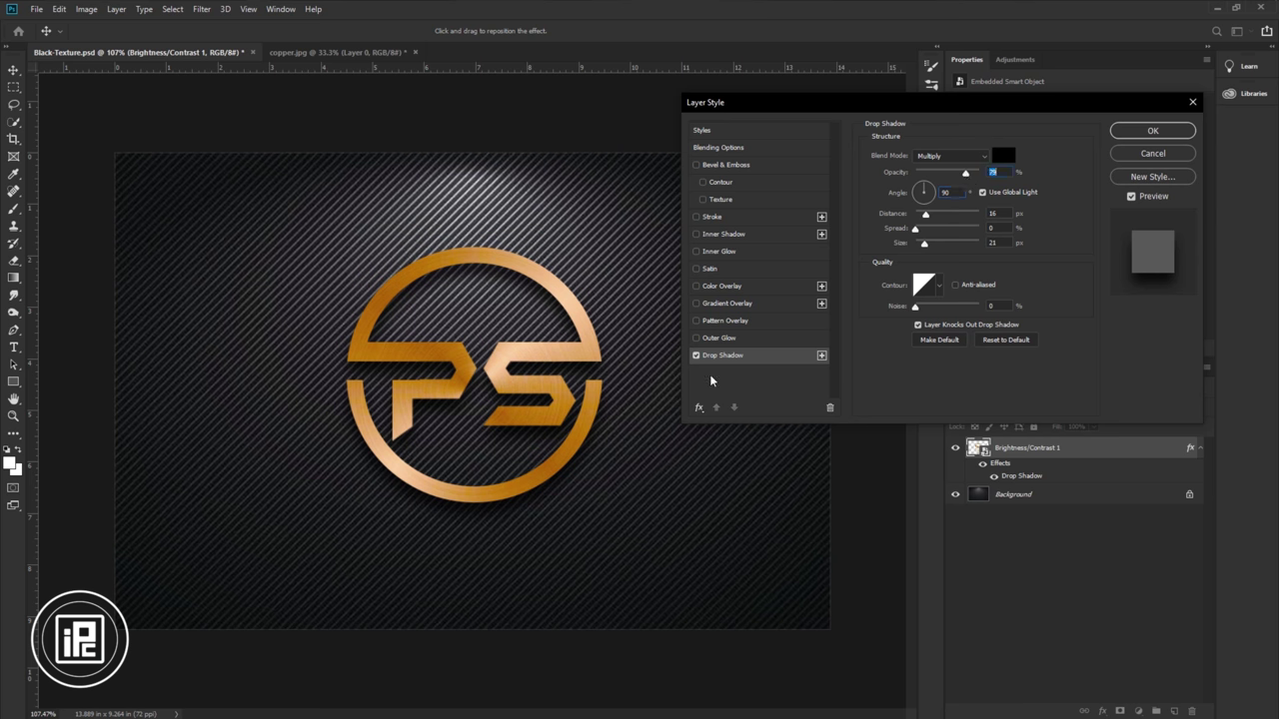
- Add a reduced-size Outer Glow and a deeper Bevel & Emboss, then apply the style
click(710, 342)
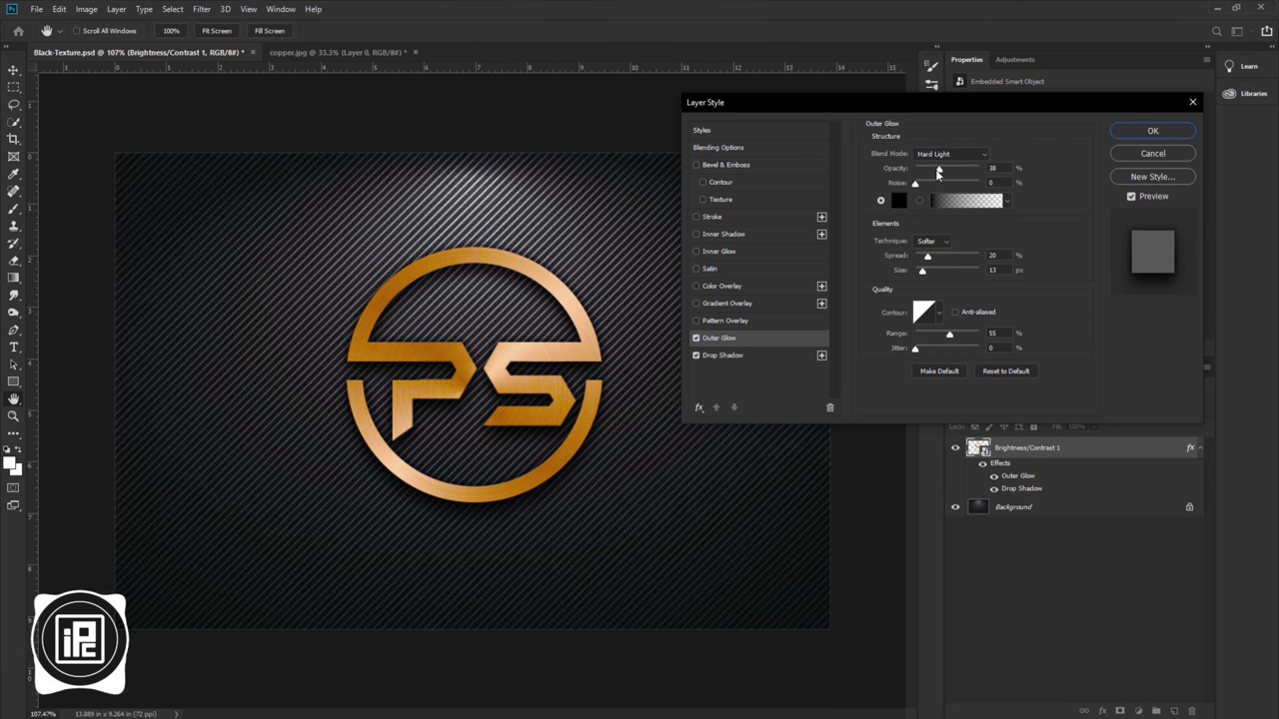
drag(925, 271, 922, 273)
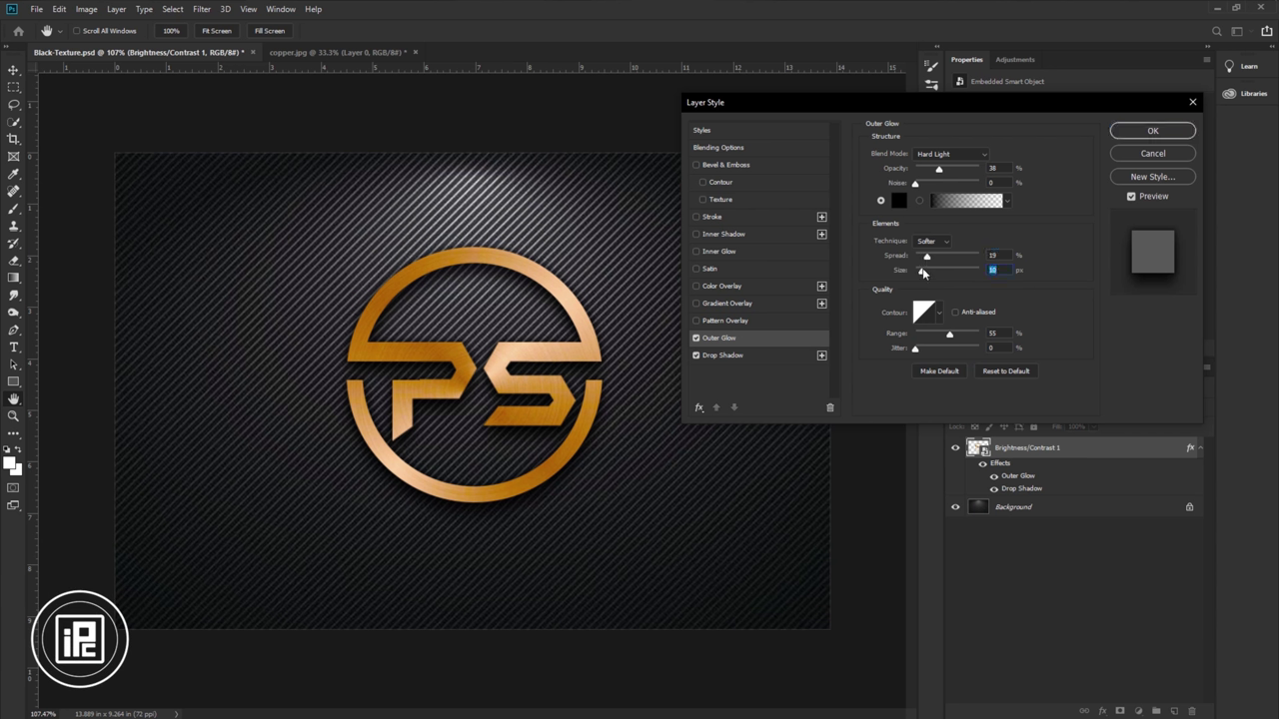
click(718, 166)
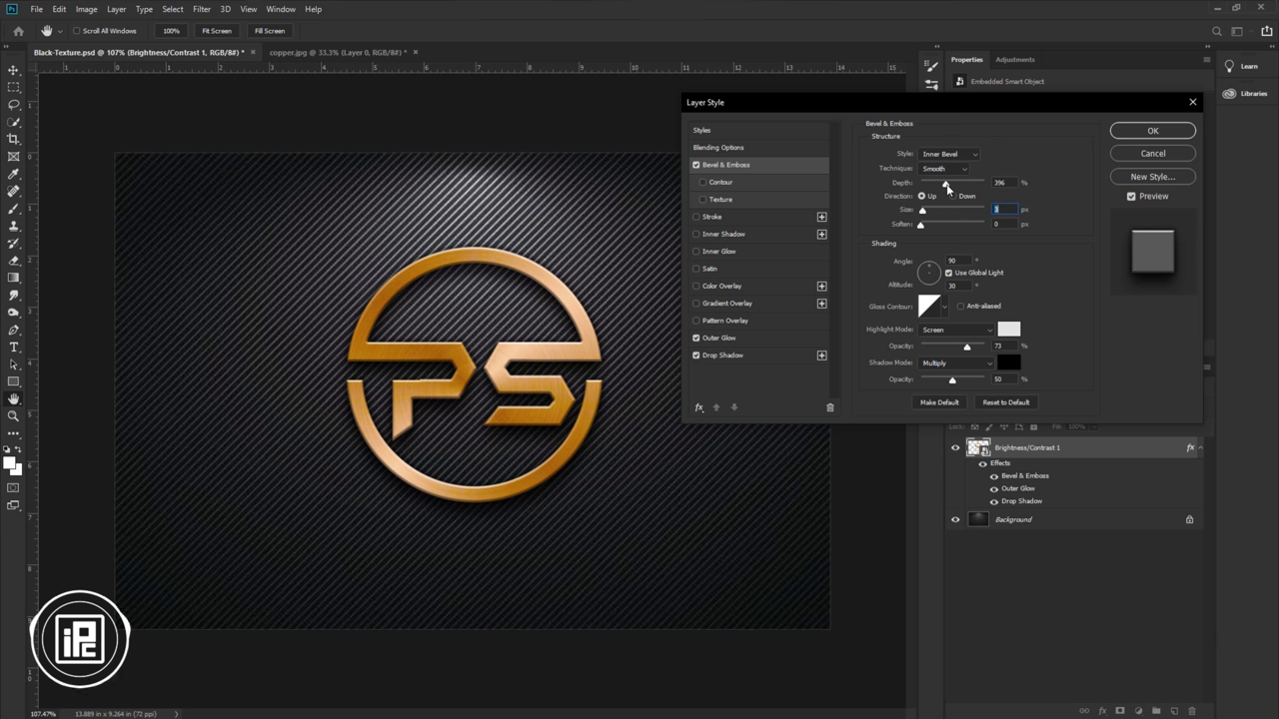
mouse_move(949, 186)
mouse_down()
mouse_move(926, 195)
mouse_move(961, 196)
mouse_up()
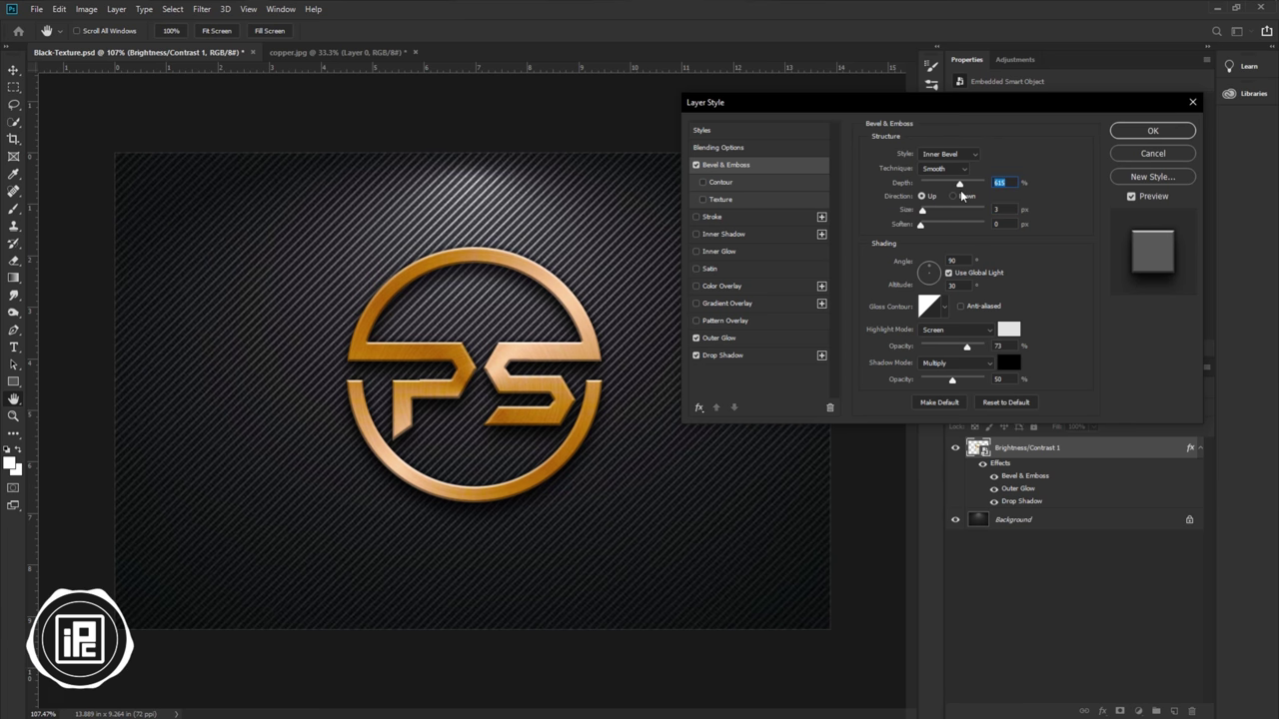
click(1154, 131)
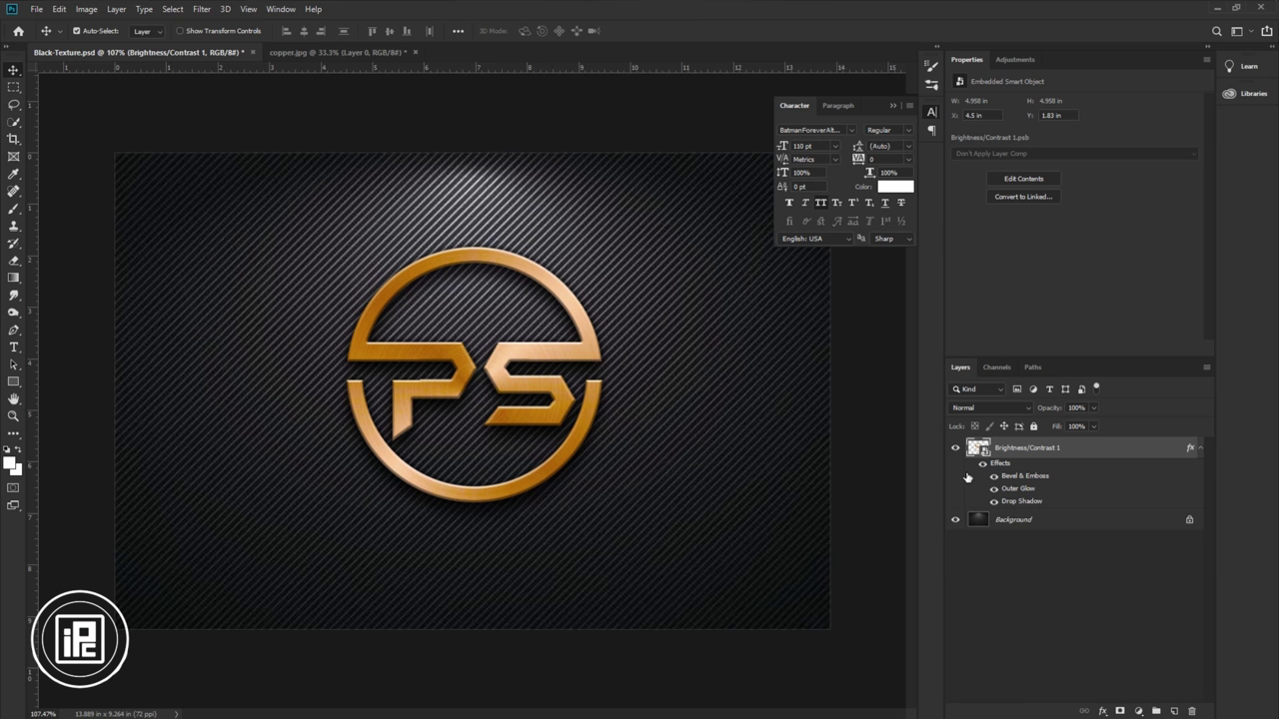
- Inside the smart object's contents, add a new IPC text layer
double_click(977, 450)
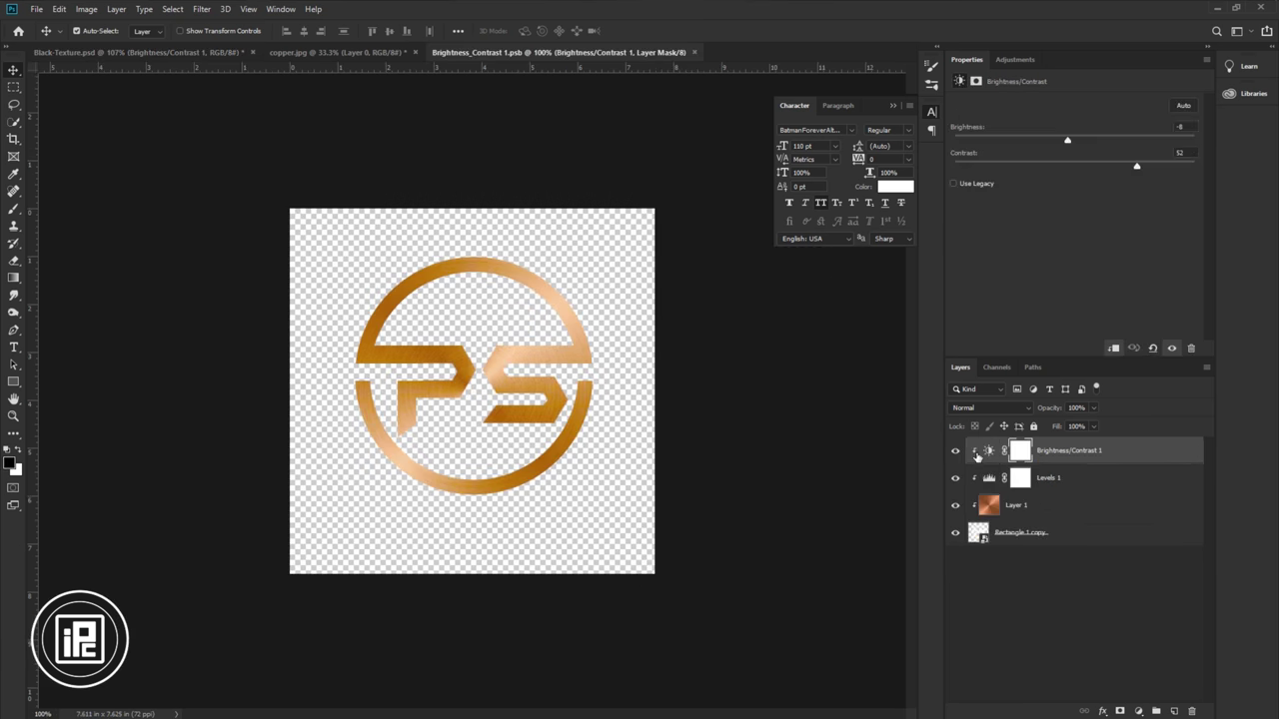
click(954, 536)
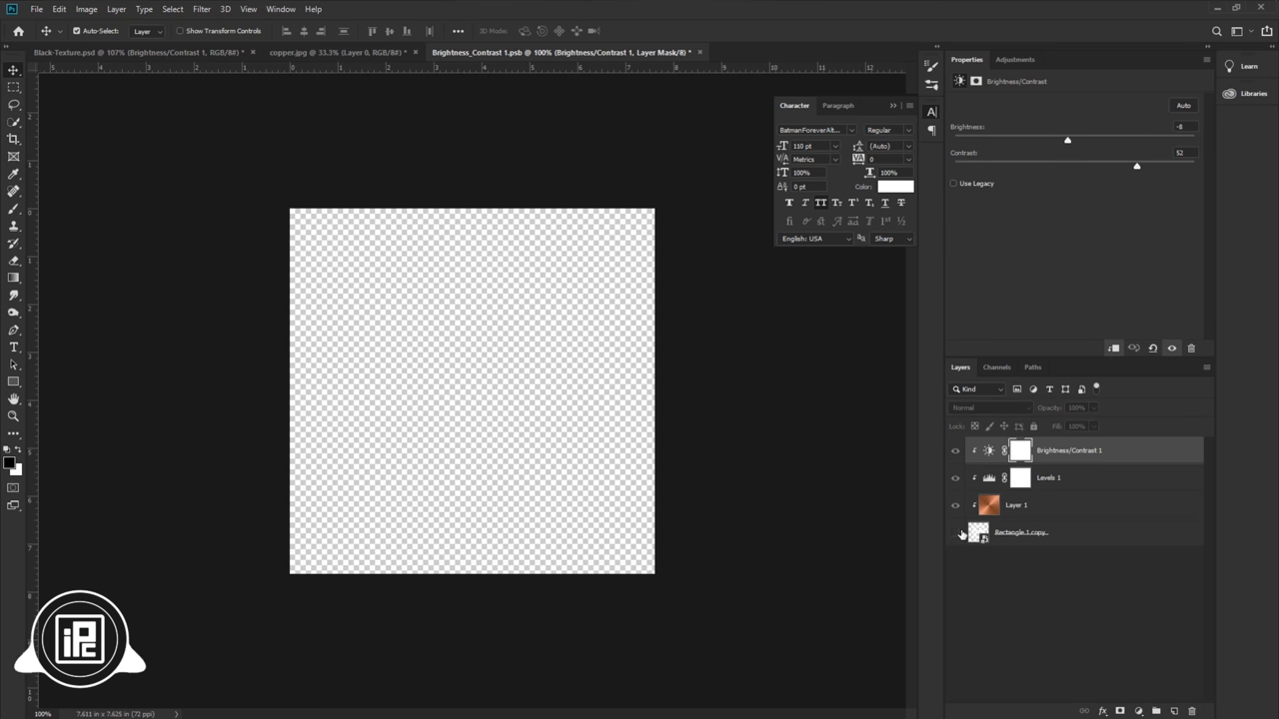
click(954, 535)
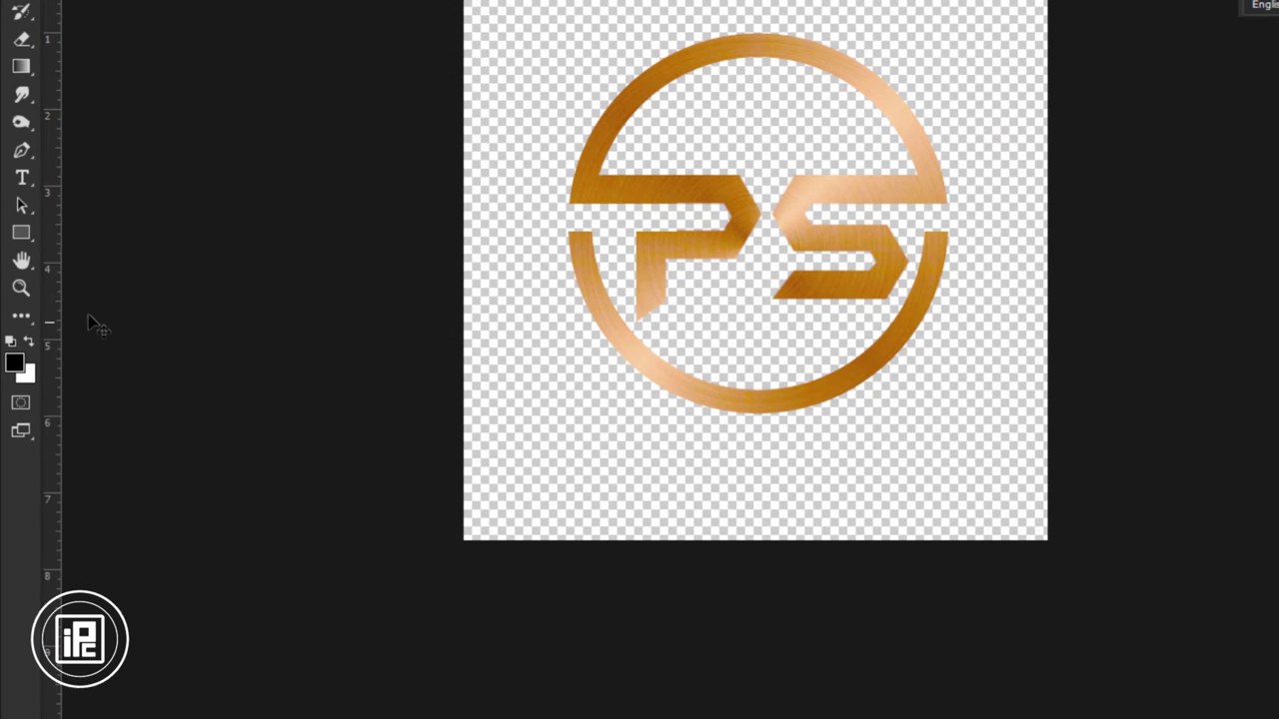
click(22, 178)
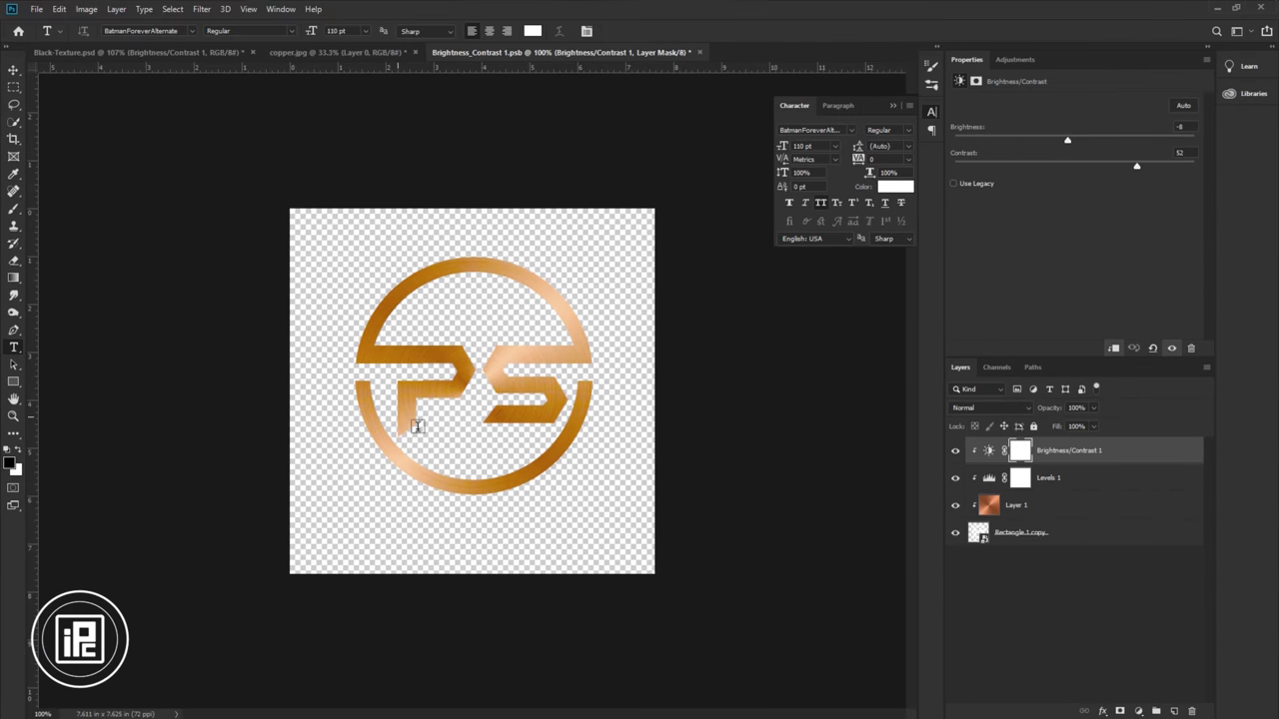
click(400, 420)
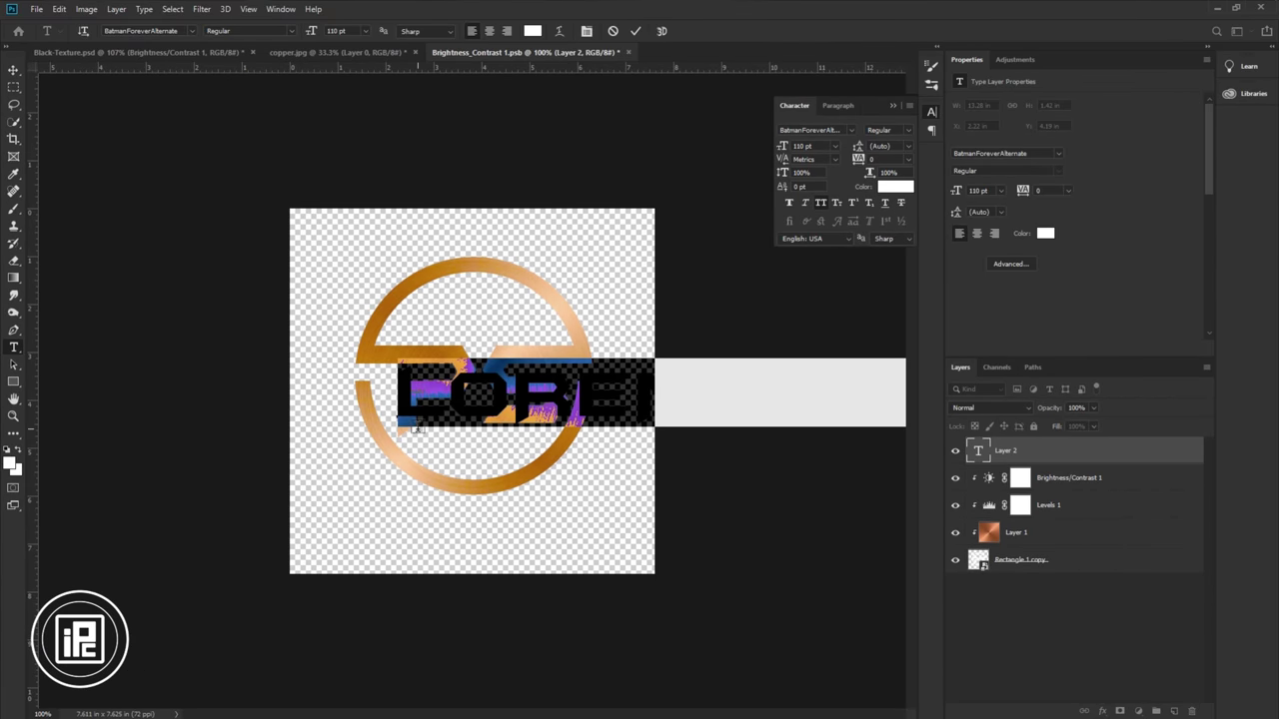
key(BackSpace)
text(IPS)
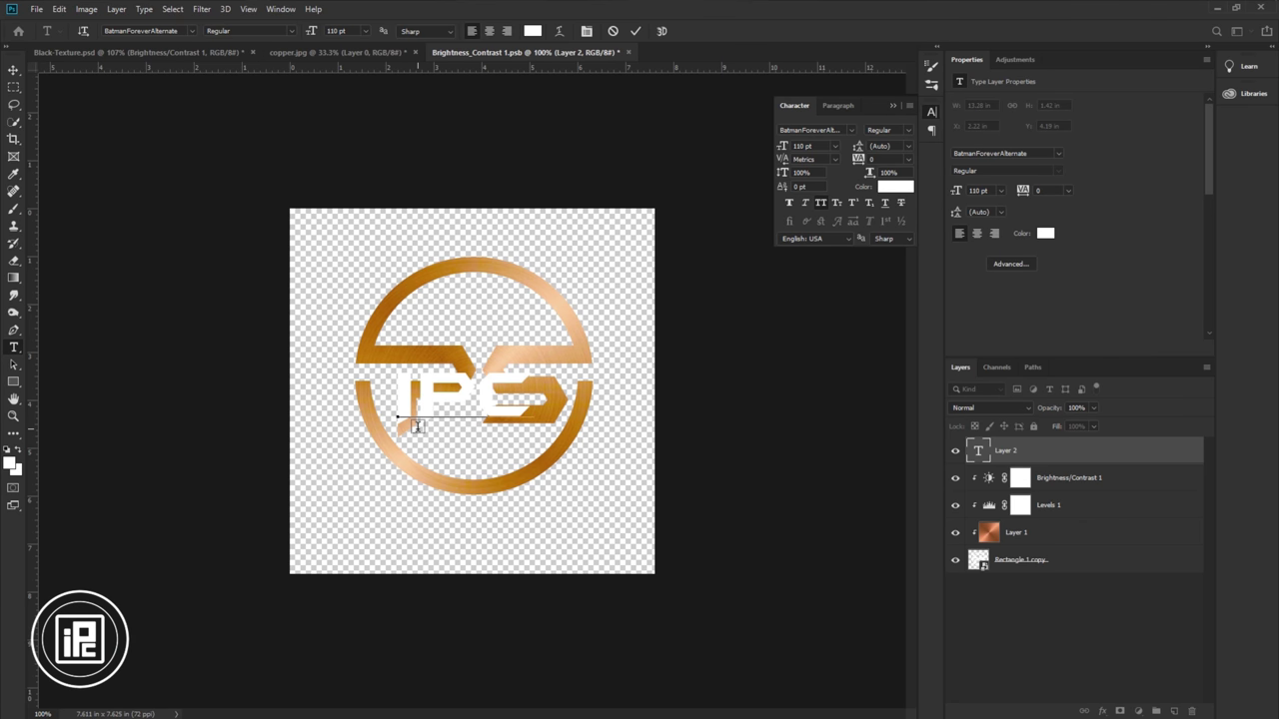
click(636, 31)
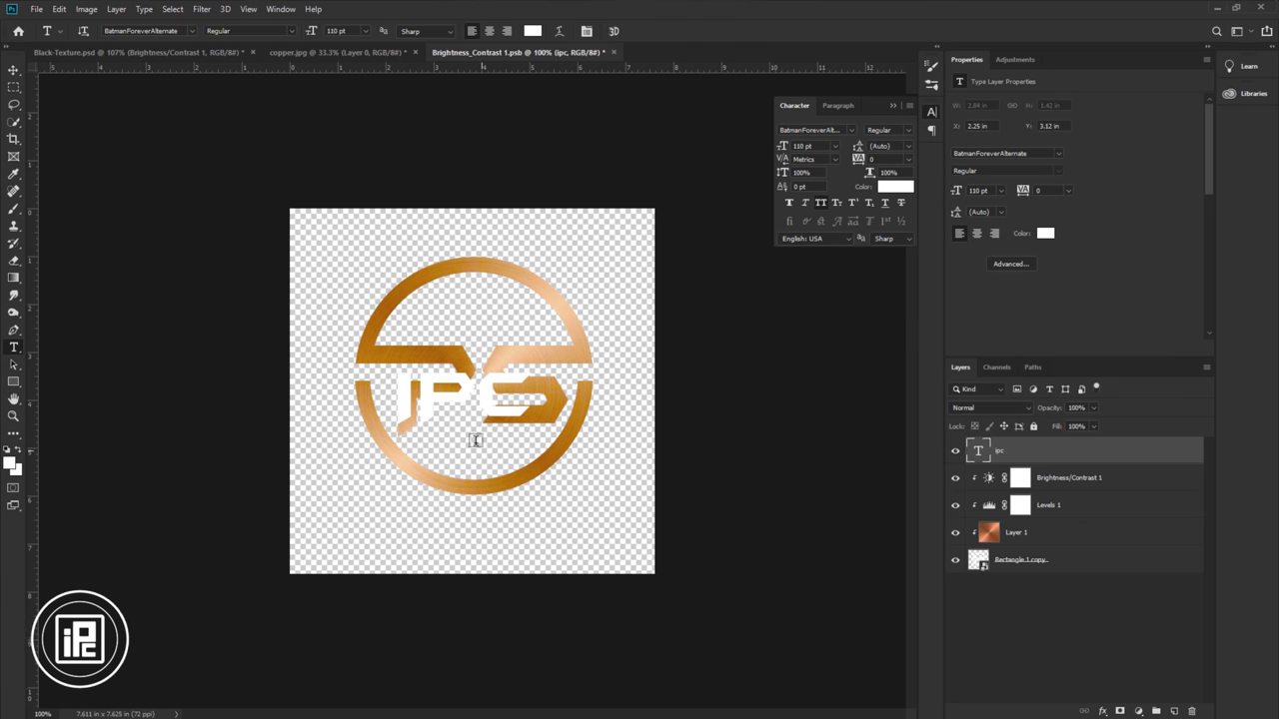
- Enlarge the IPC text about 2.7 times and reposition it with Free Transform
click(14, 70)
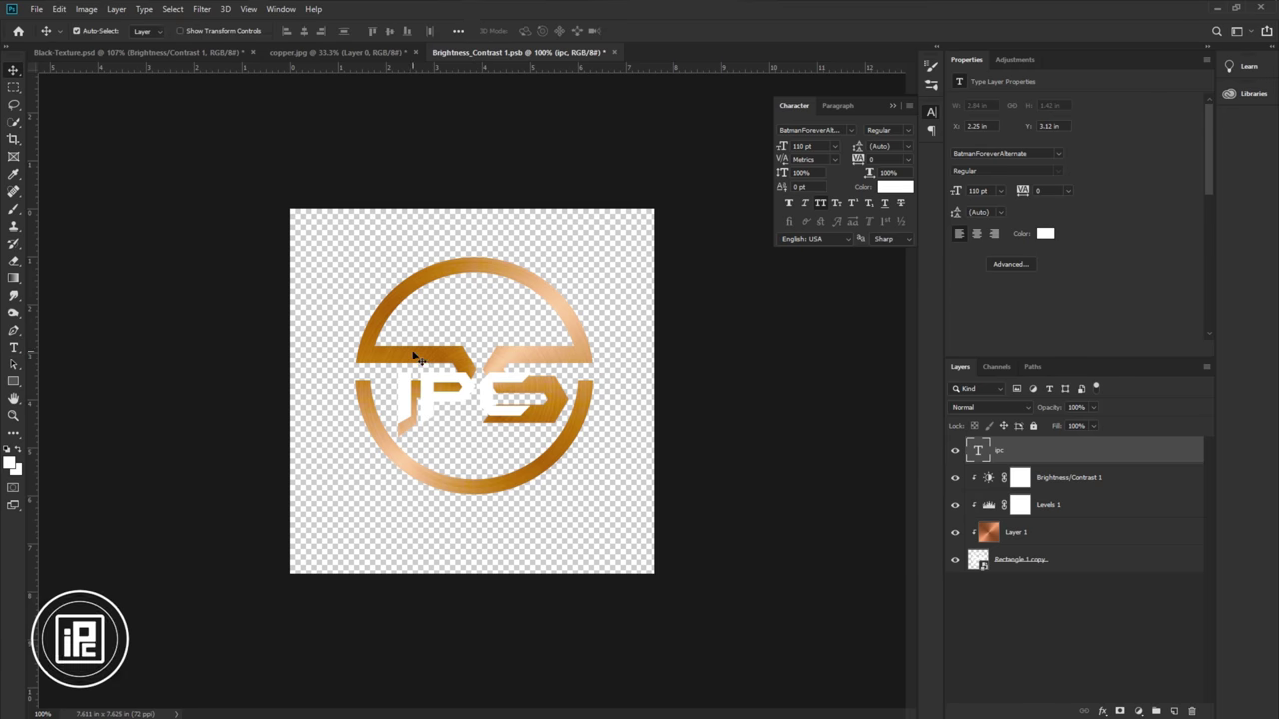
mouse_move(501, 409)
mouse_down()
mouse_move(454, 394)
mouse_move(510, 396)
mouse_up()
key(ctrl+t)
drag(488, 299, 489, 258)
drag(505, 428, 538, 441)
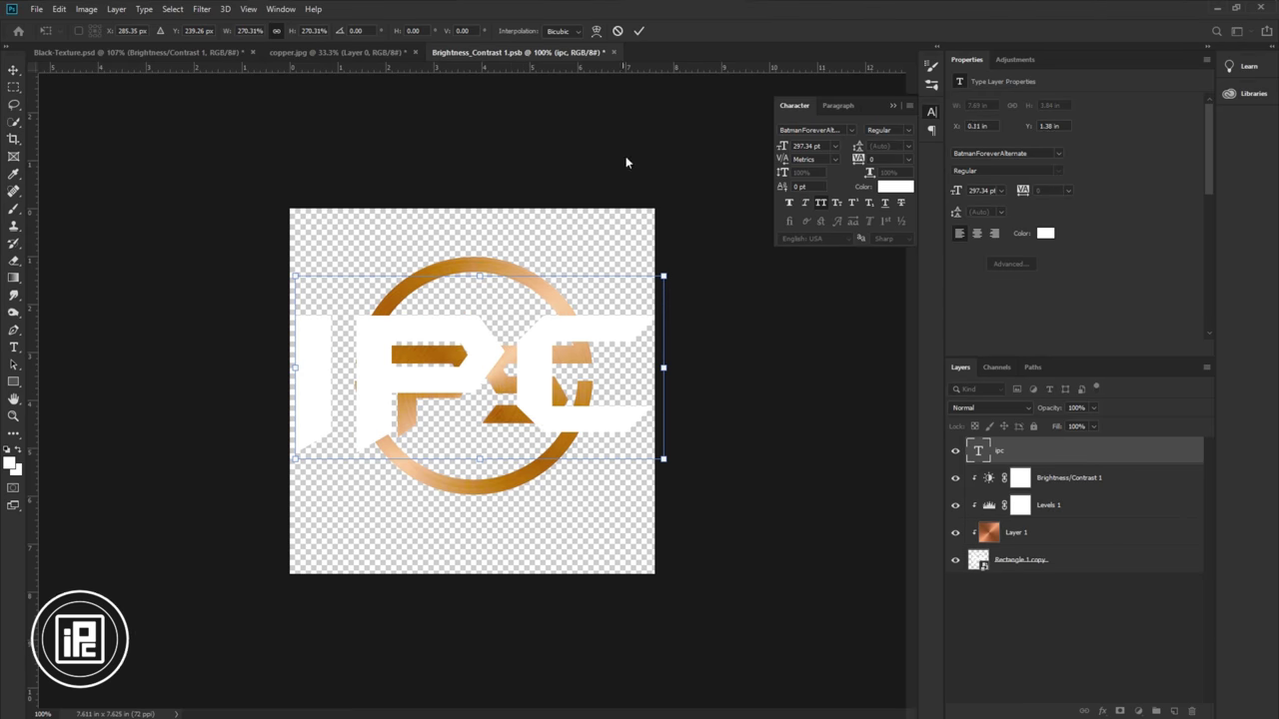
drag(659, 460, 640, 446)
click(638, 31)
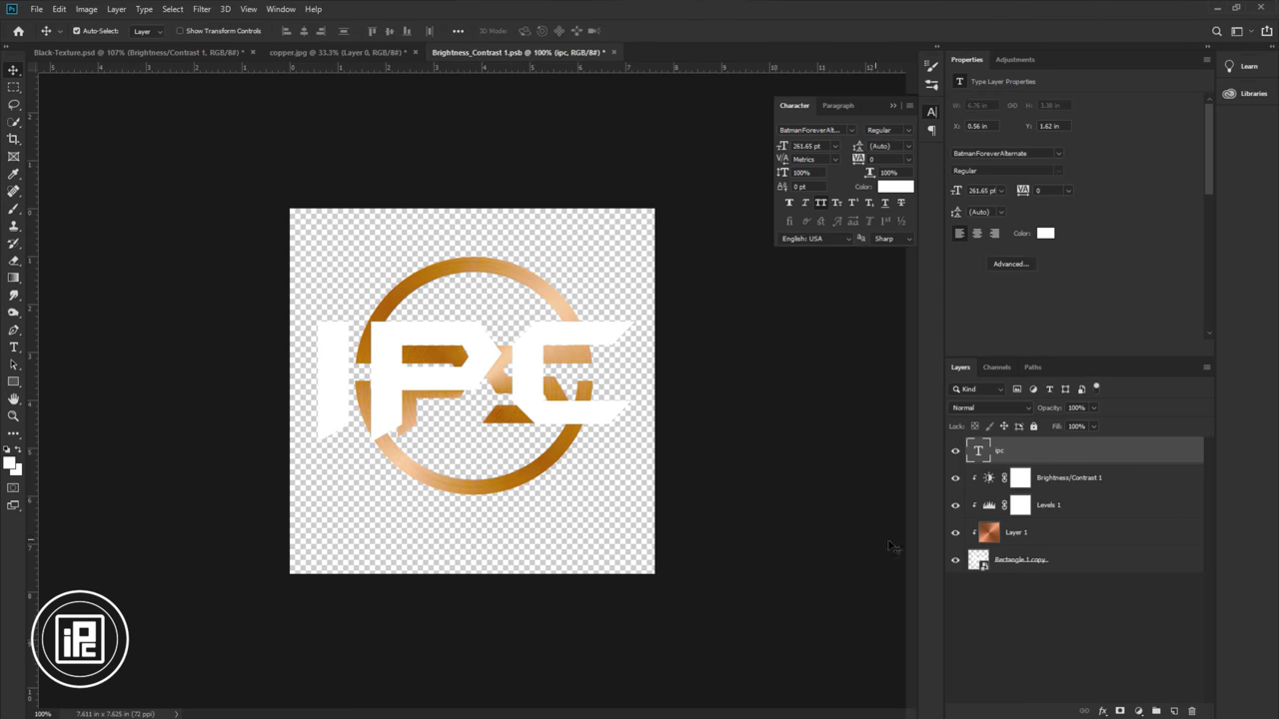
- Move the IPC layer below the copper, hide the PS shape, and clip copper, Levels and Brightness/Contrast
drag(1019, 452, 1017, 545)
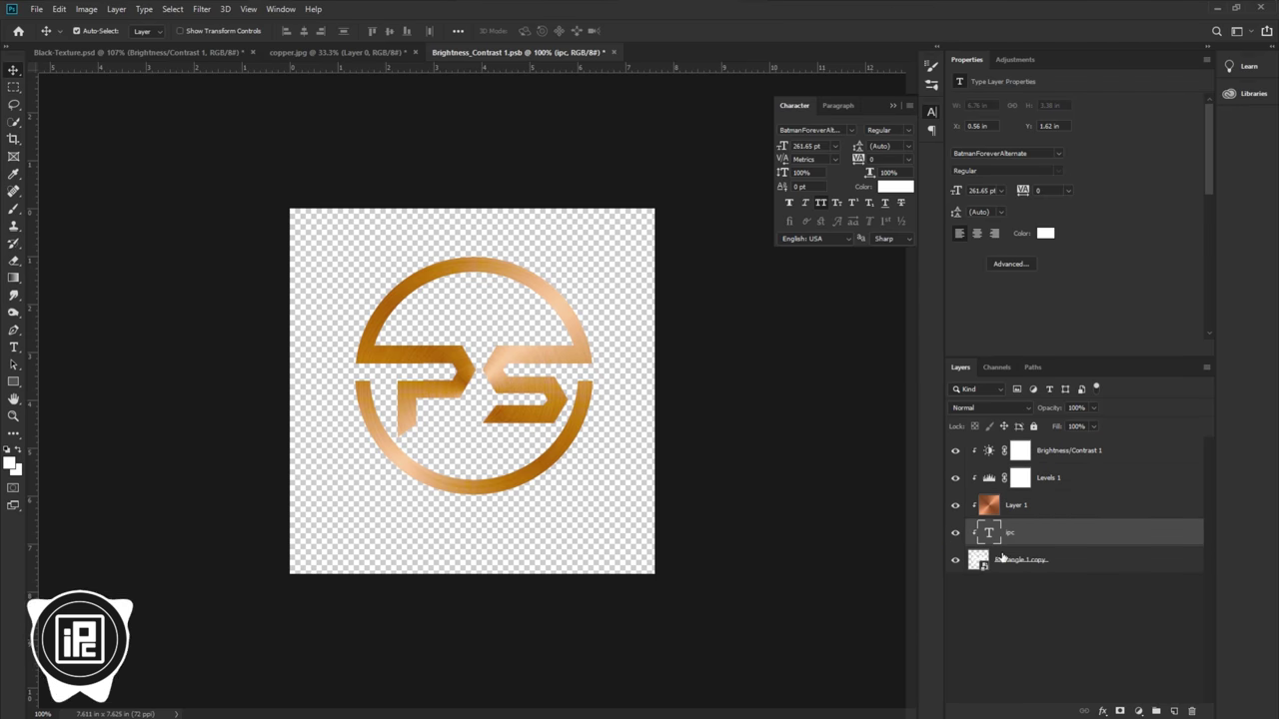
click(955, 560)
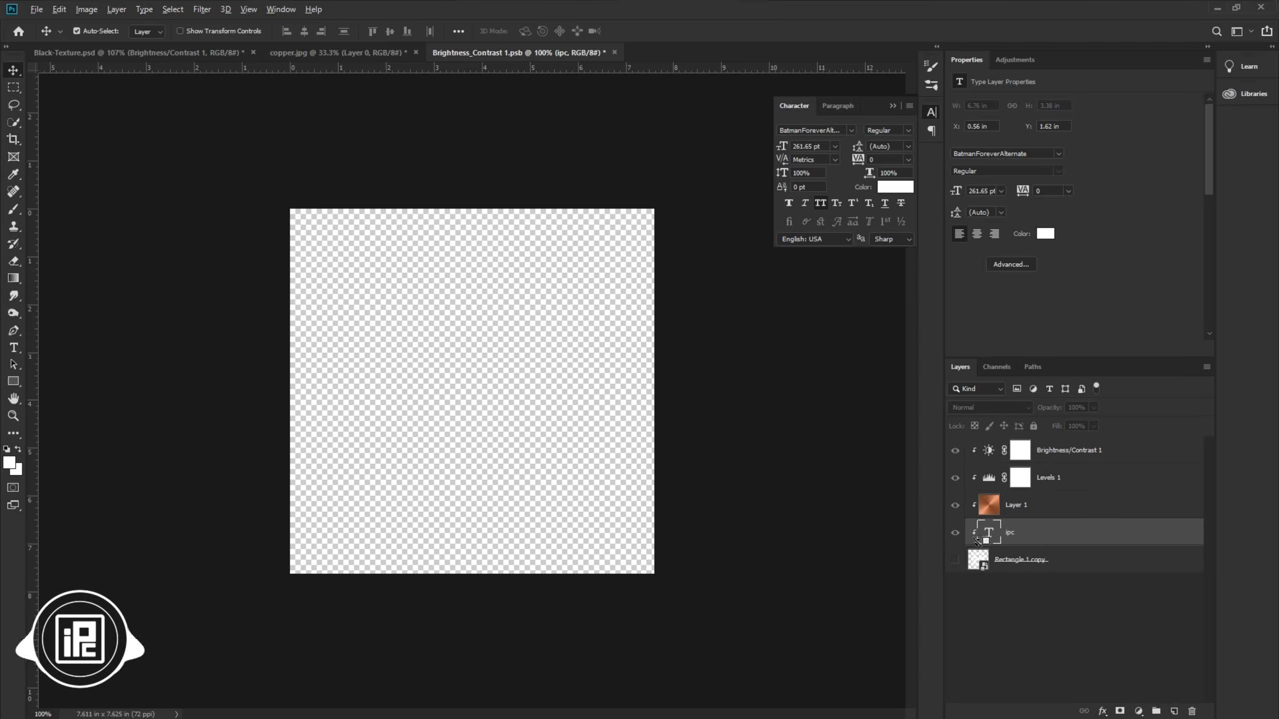
alt+click(978, 543)
alt+click(982, 509)
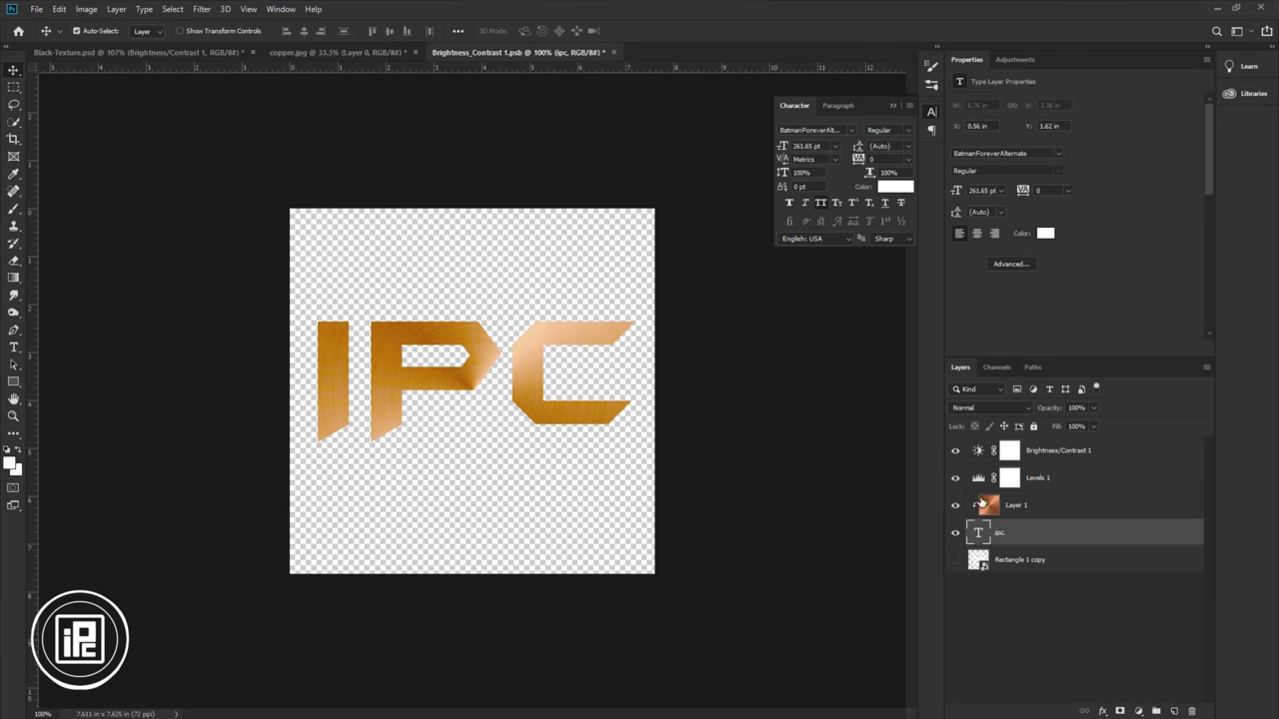
click(984, 486)
alt+click(984, 490)
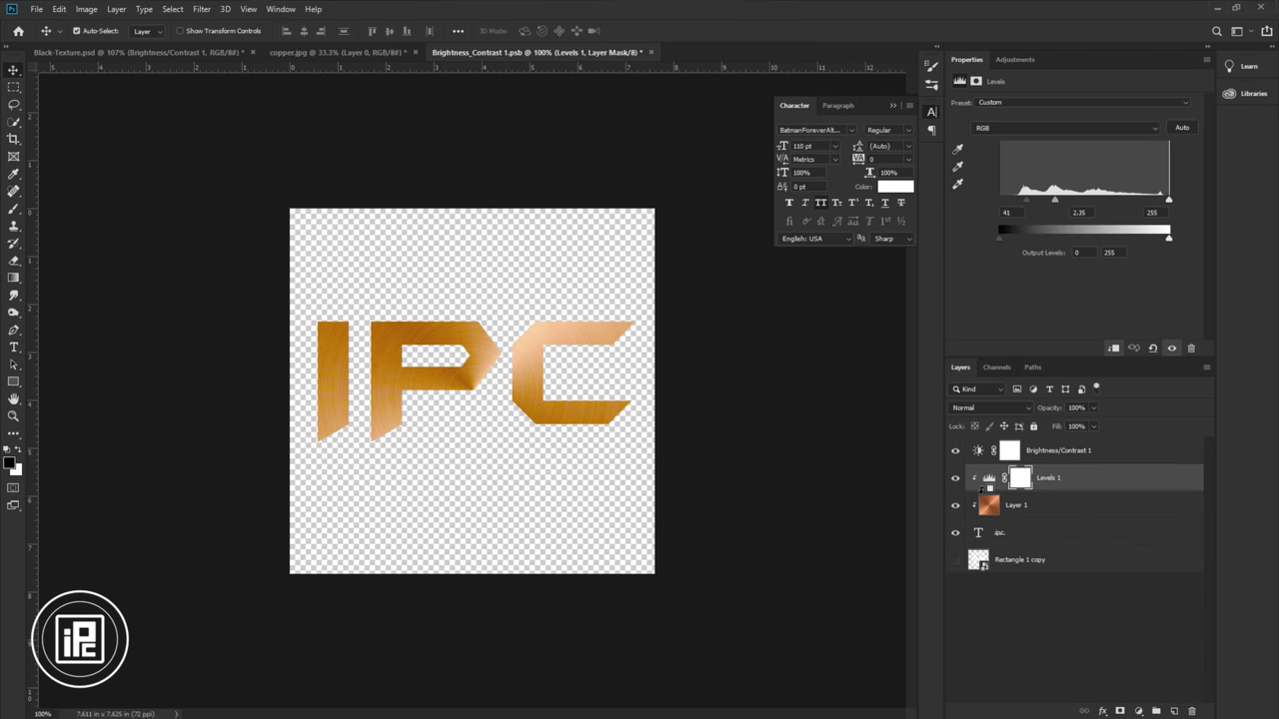
alt+click(989, 462)
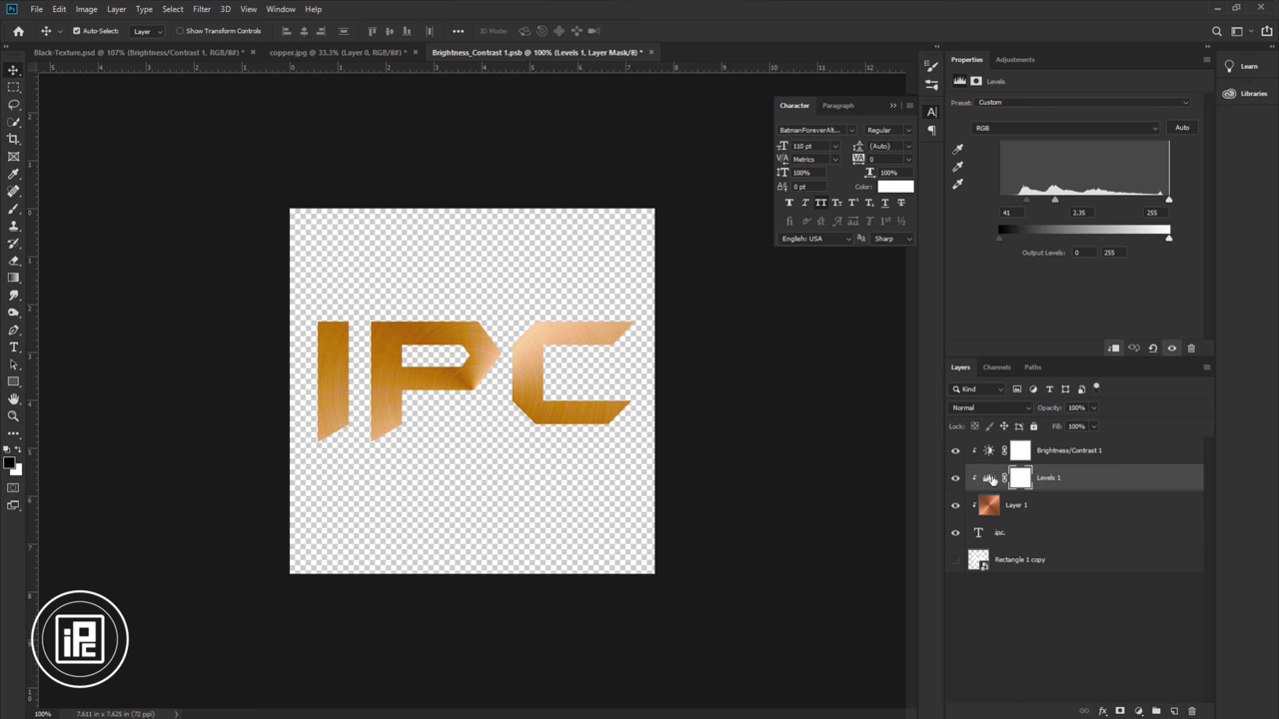
- Save the smart object back, reopen its contents, and select the IPC letters for editing
click(652, 52)
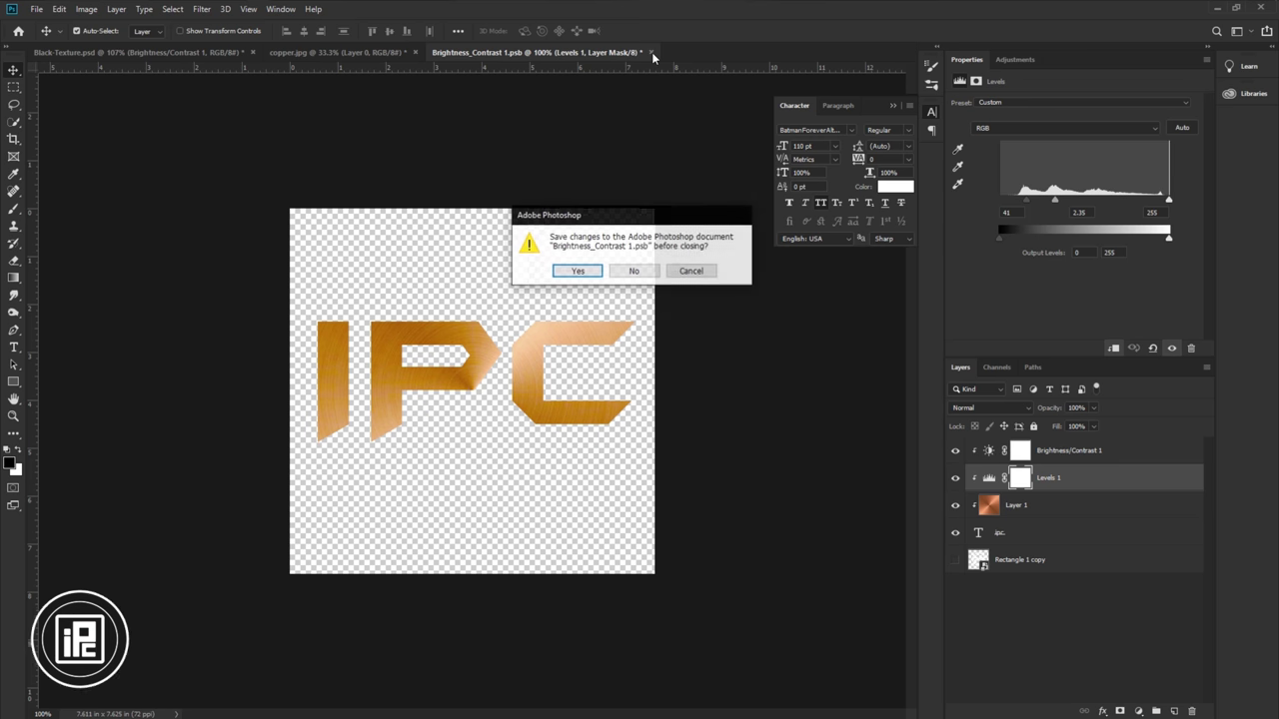
click(593, 272)
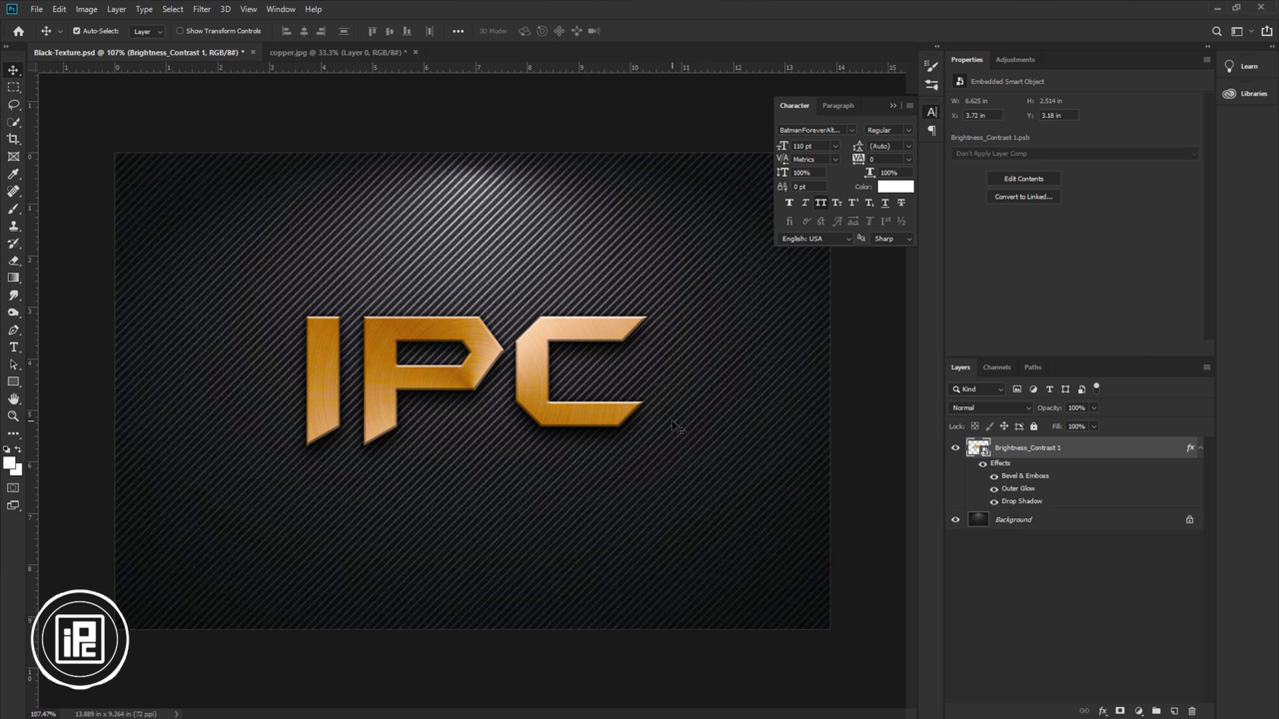
double_click(976, 450)
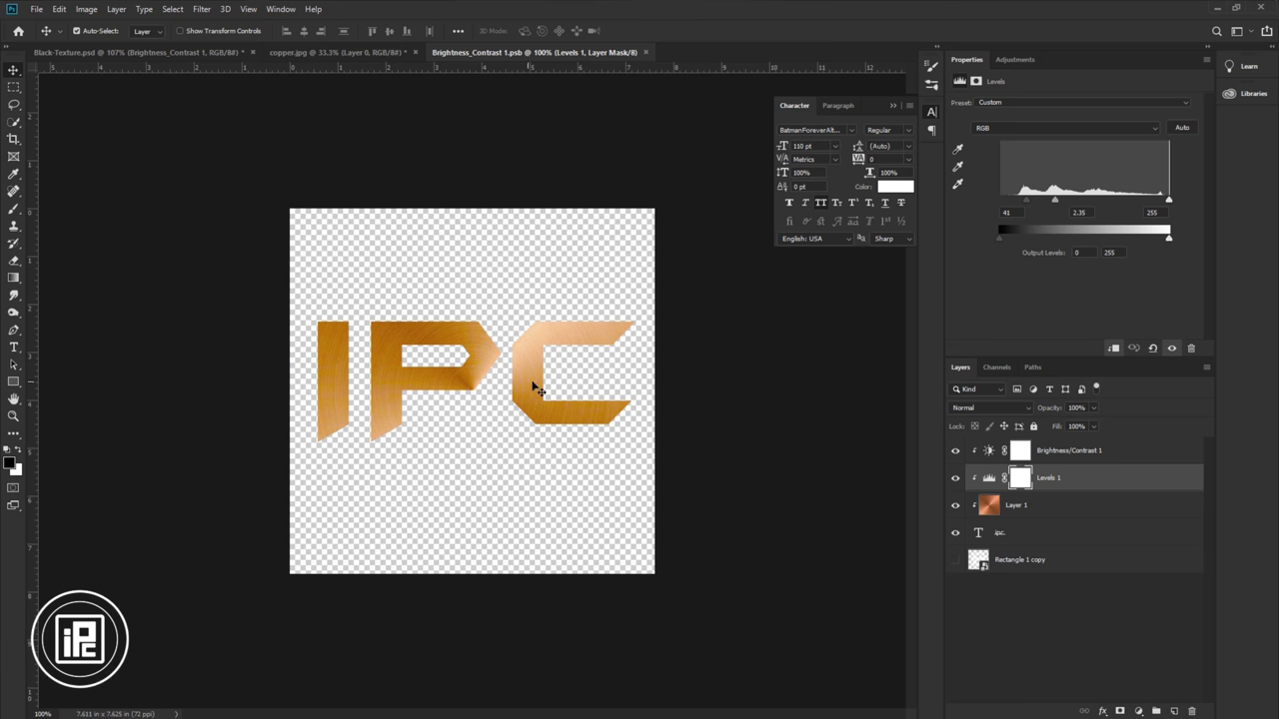
click(997, 537)
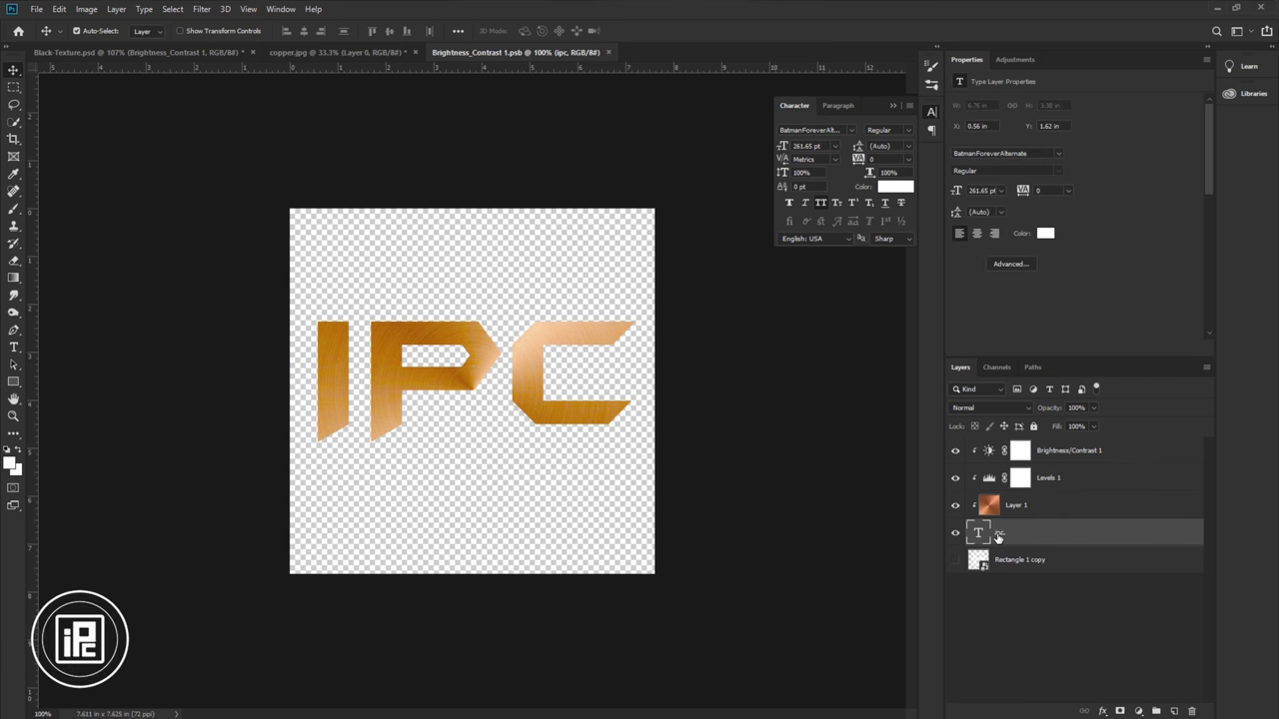
key(t)
click(495, 394)
drag(585, 394, 340, 395)
- Retype the lettering as SOFIKUL, scale it to fit, and save it into Black-Texture.psd
text(sol)
click(636, 32)
key(ctrl+t)
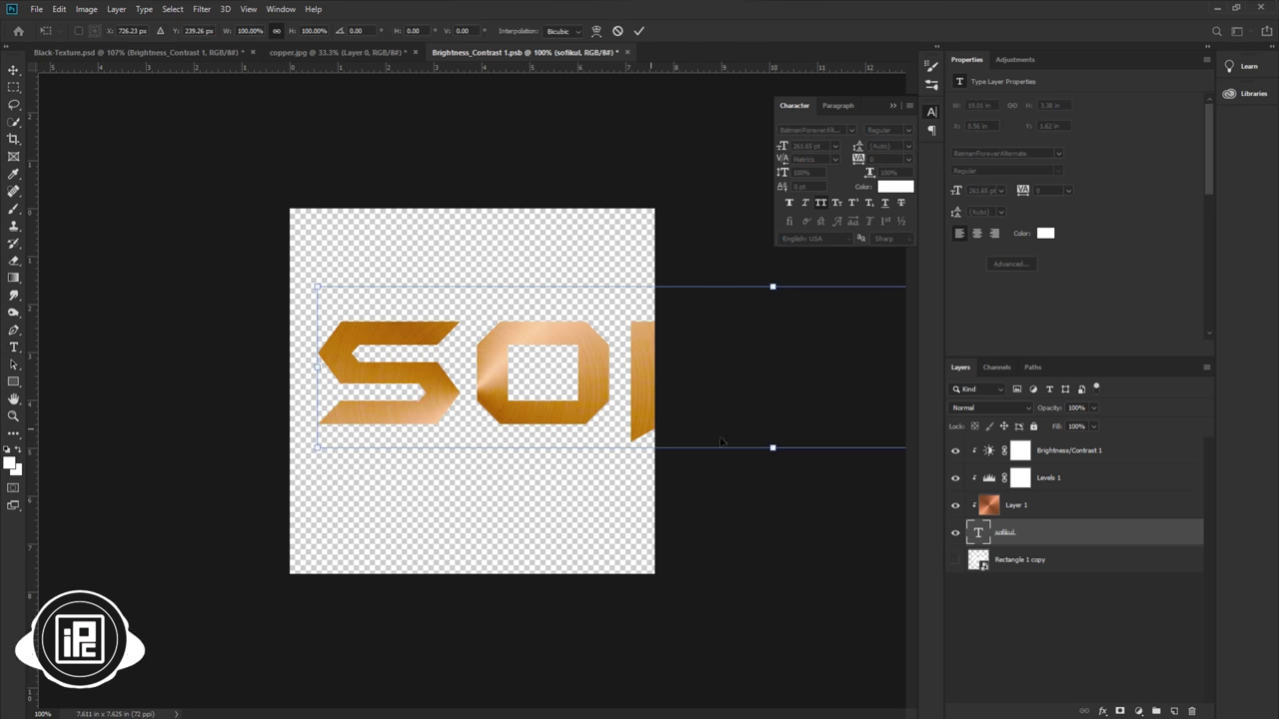
drag(772, 444, 770, 366)
drag(723, 329, 552, 394)
drag(513, 442, 507, 400)
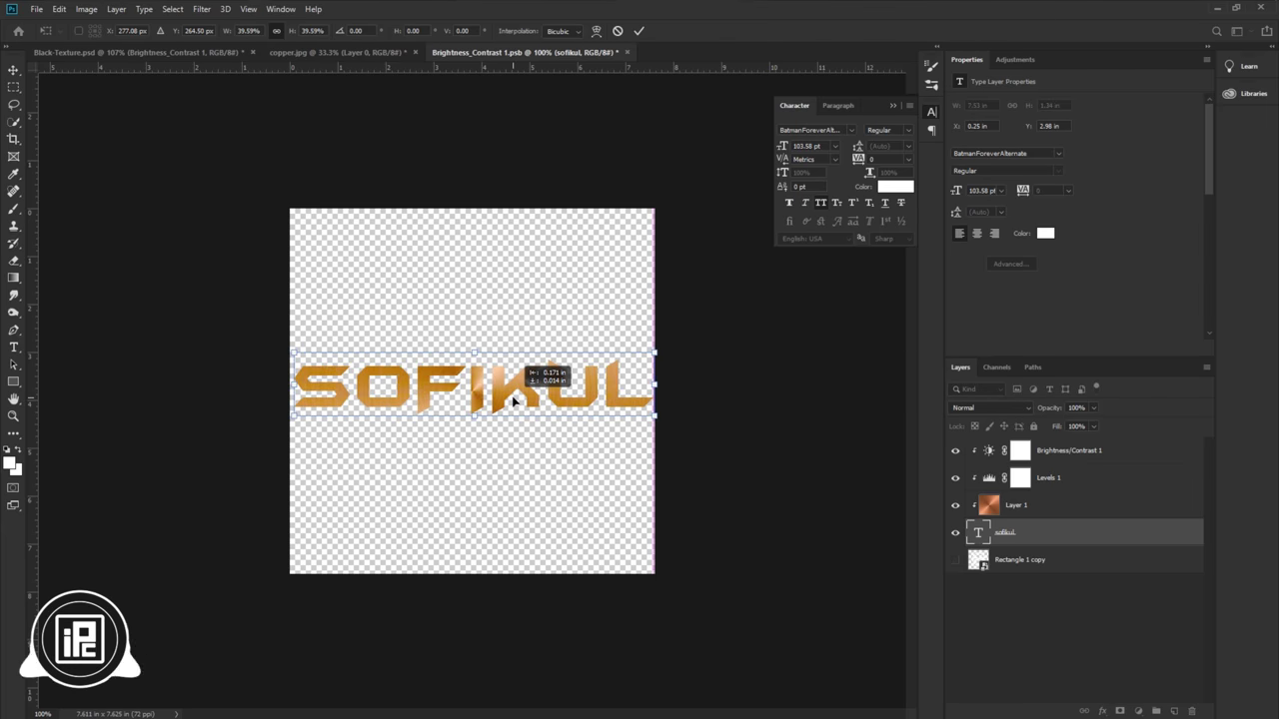
click(638, 31)
click(628, 55)
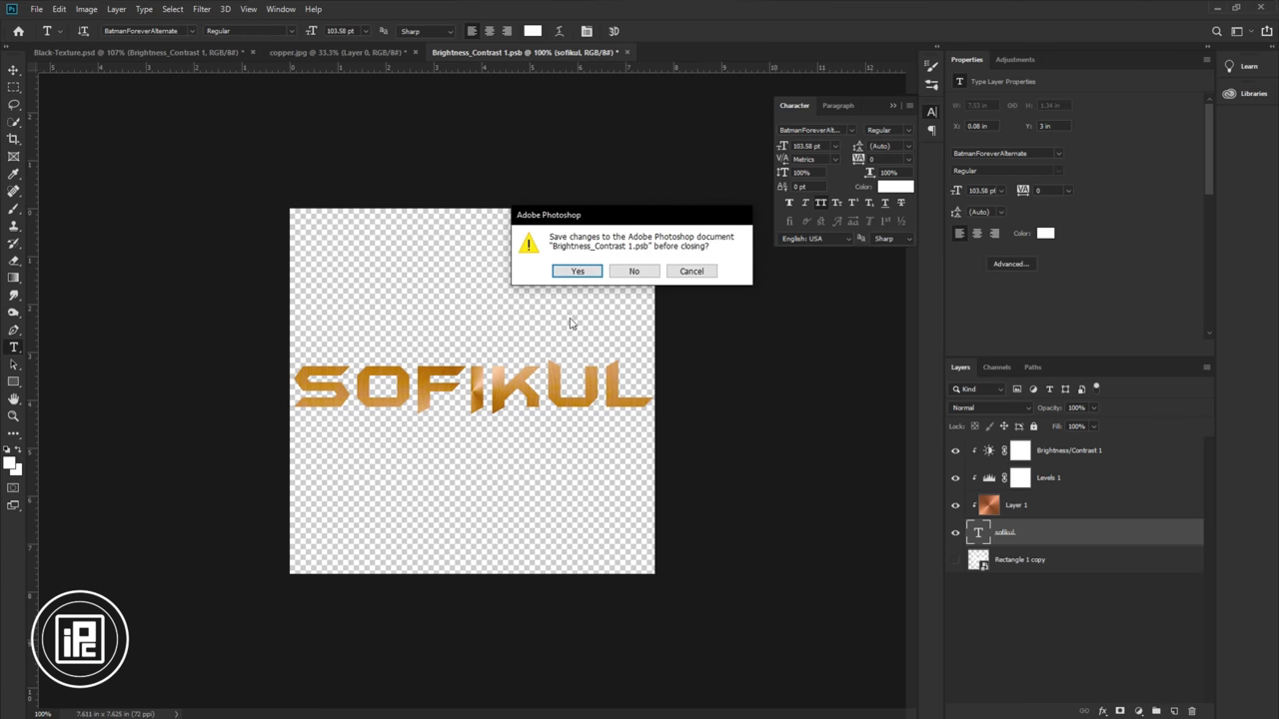
click(574, 272)
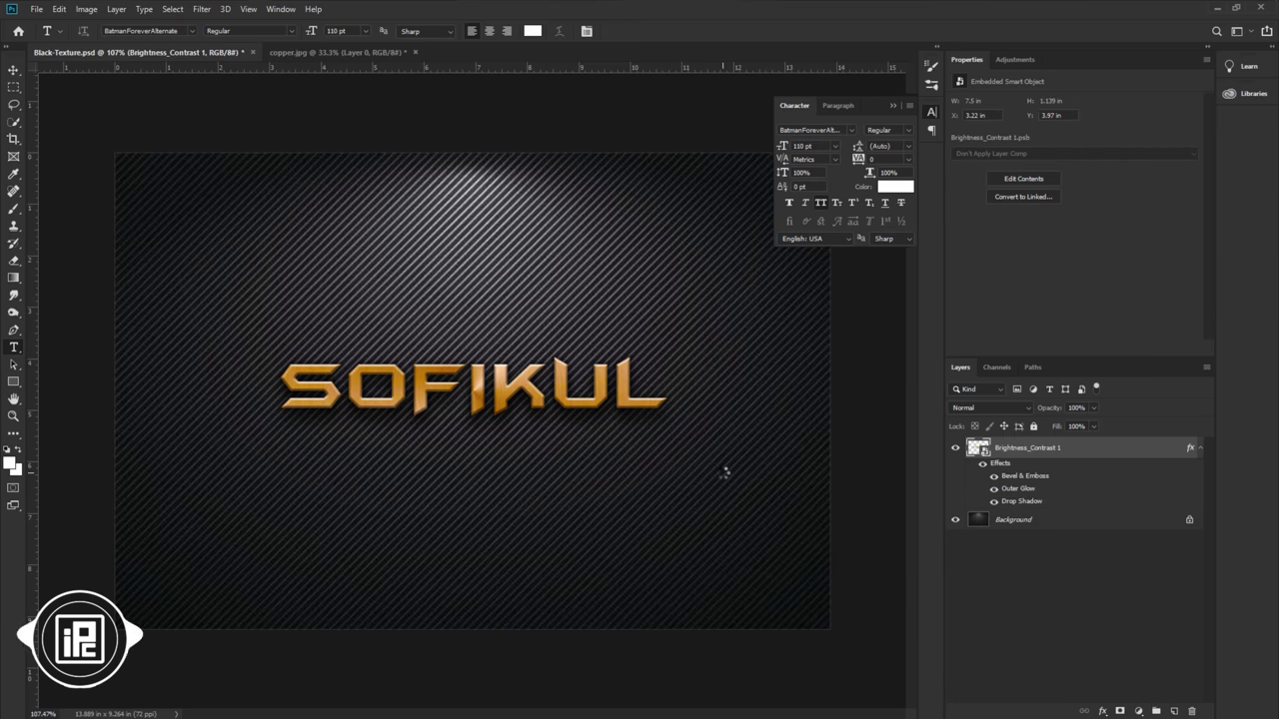